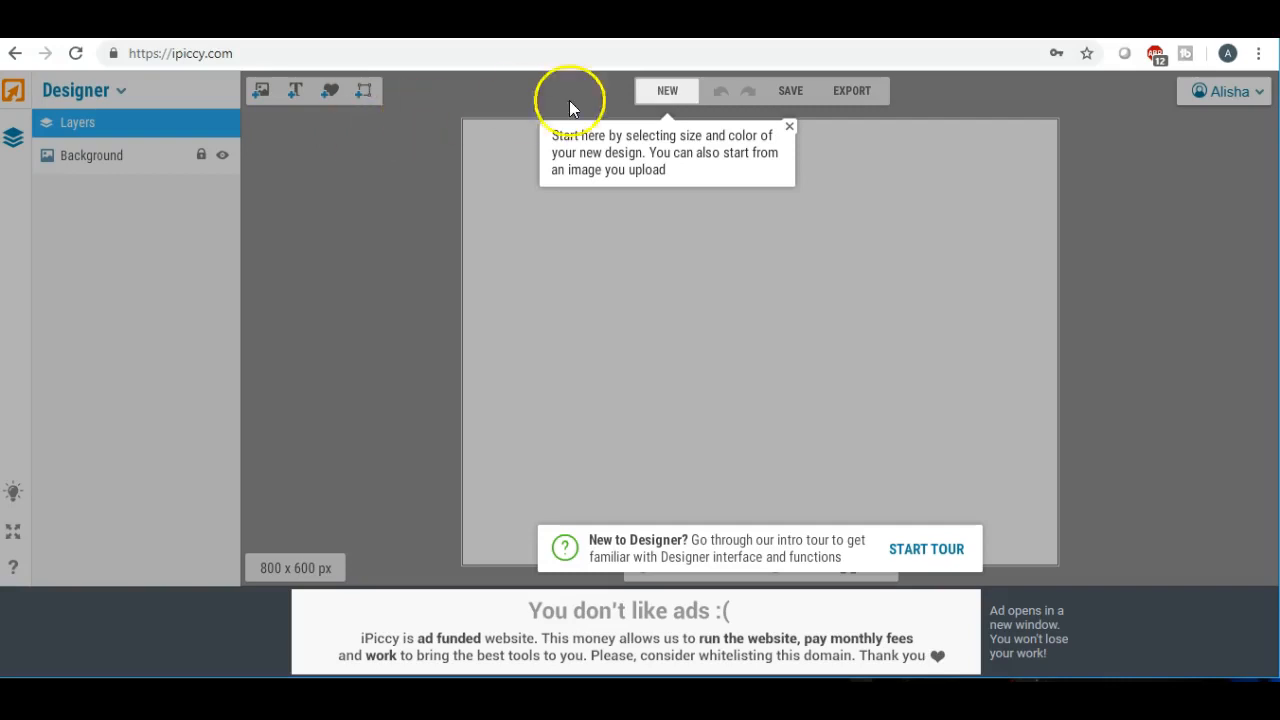
Step: Add a text layer reading "Spring is" and "Here!" on two centre-aligned lines, placed in the upper half of the canvas
click(788, 130)
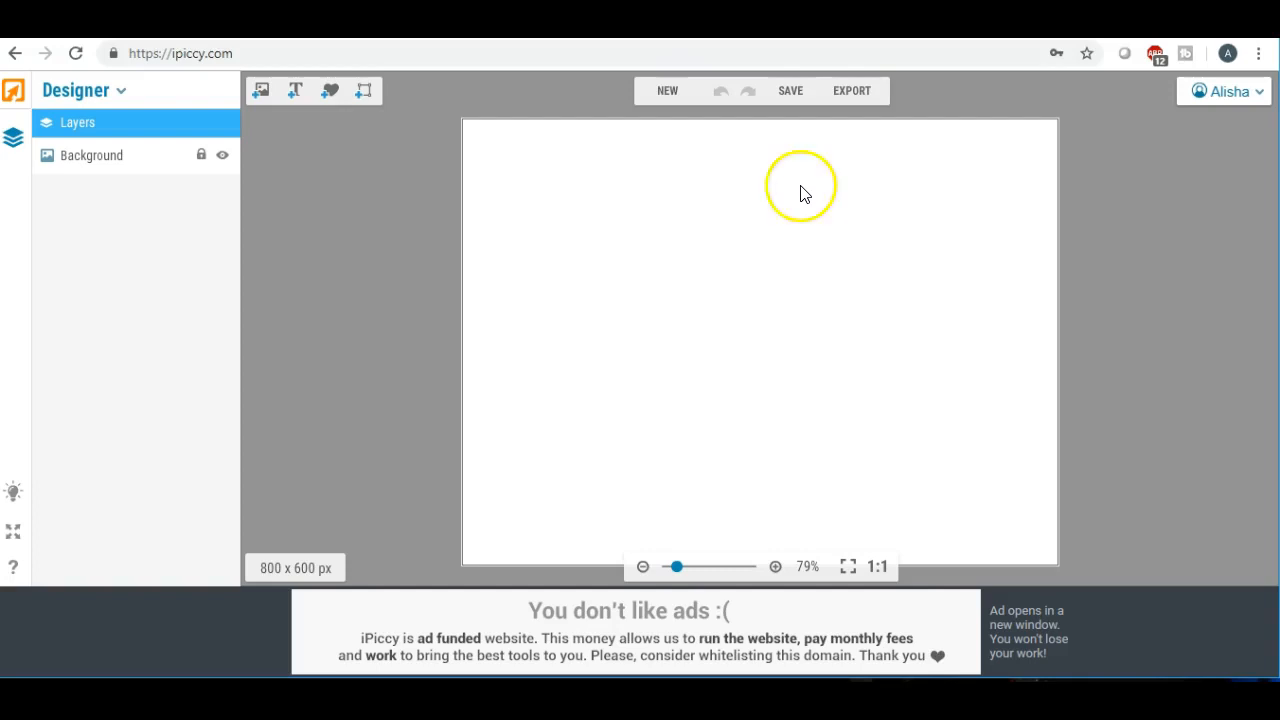
click(295, 90)
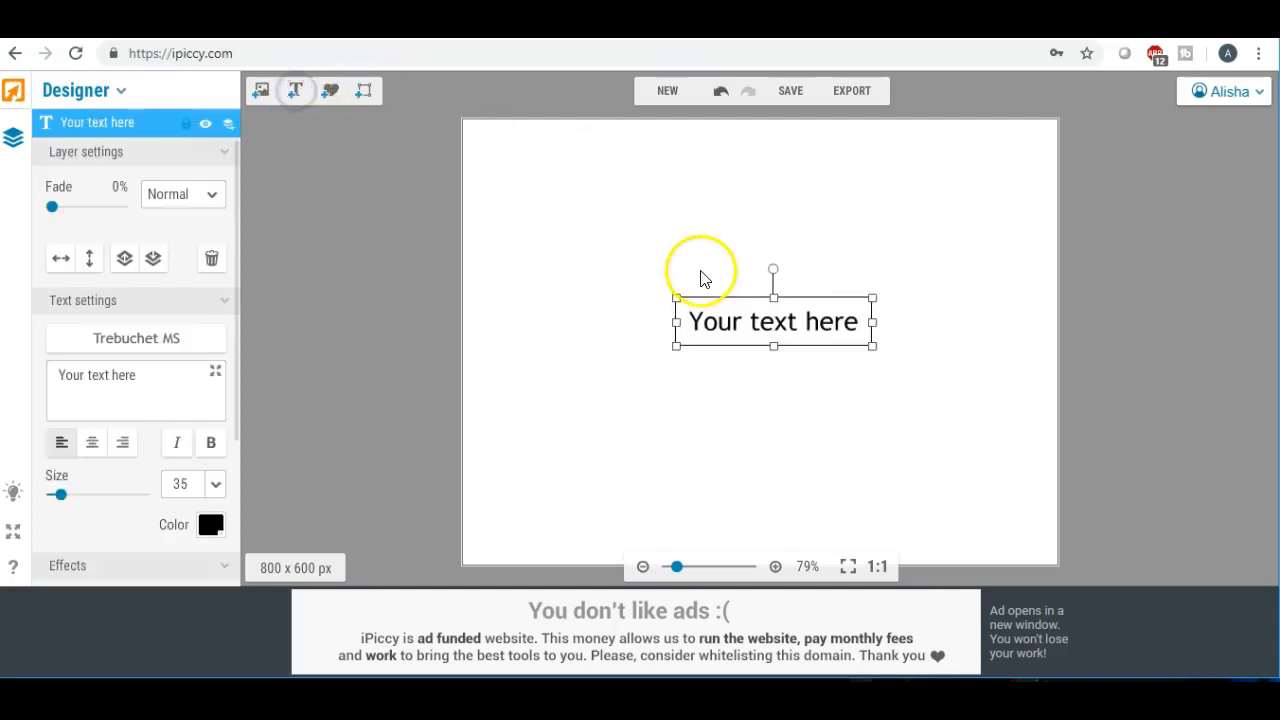
drag(723, 303, 699, 258)
click(151, 380)
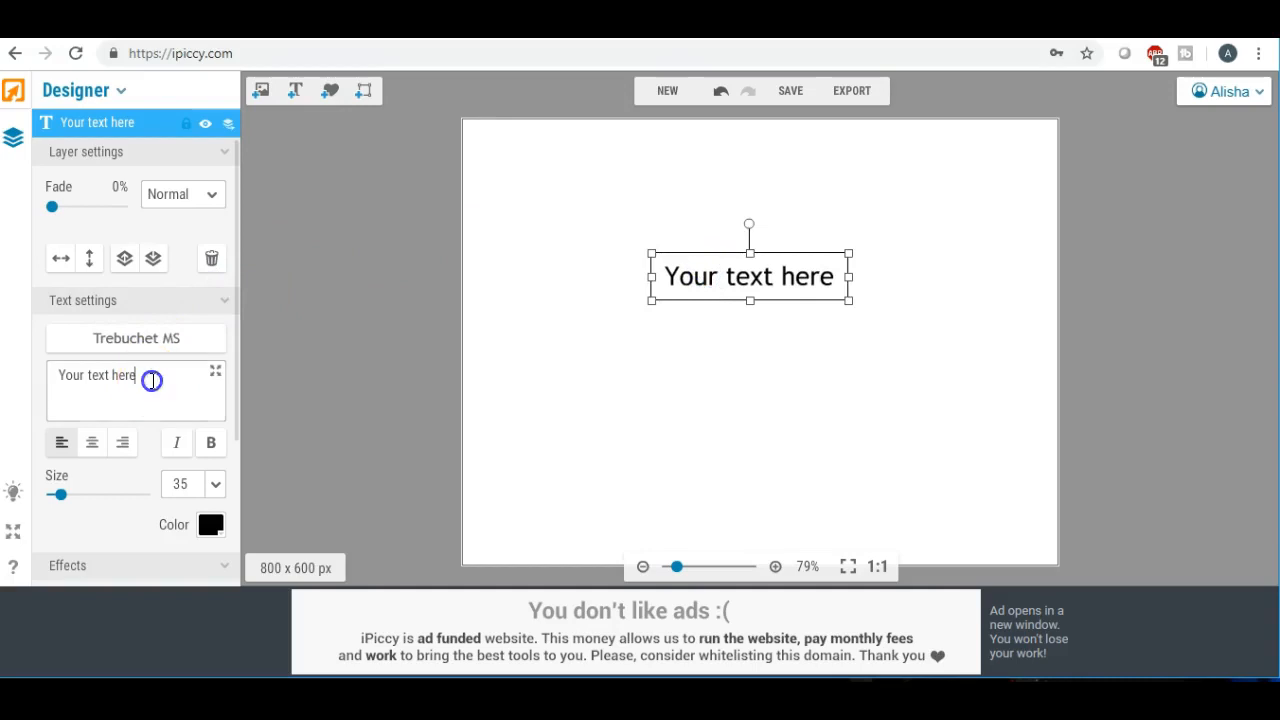
key(ctrl+a)
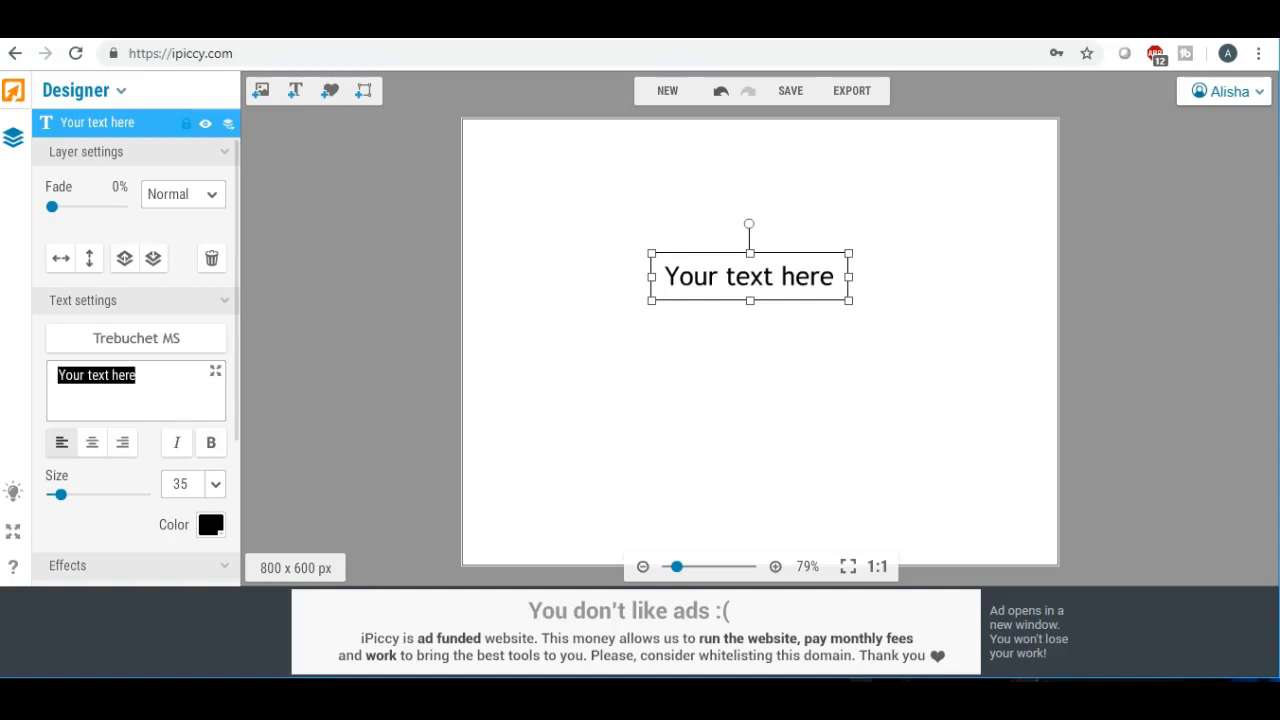
text(S)
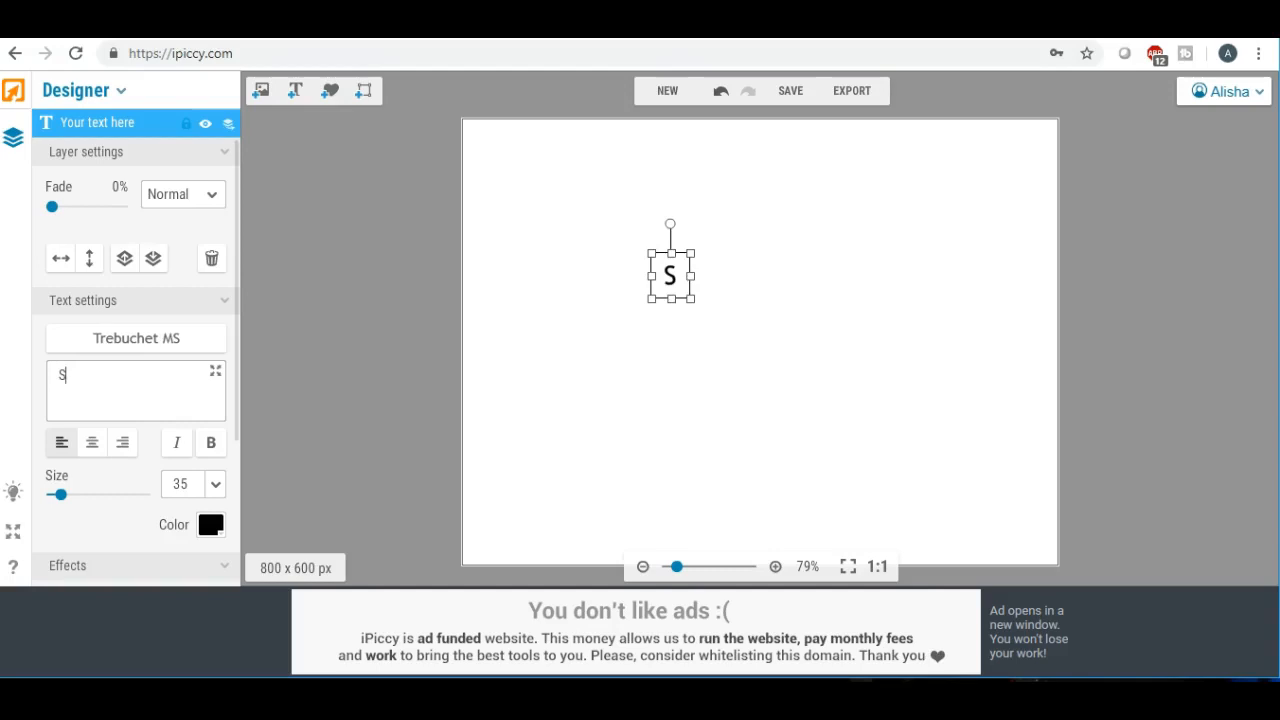
text(pring is)
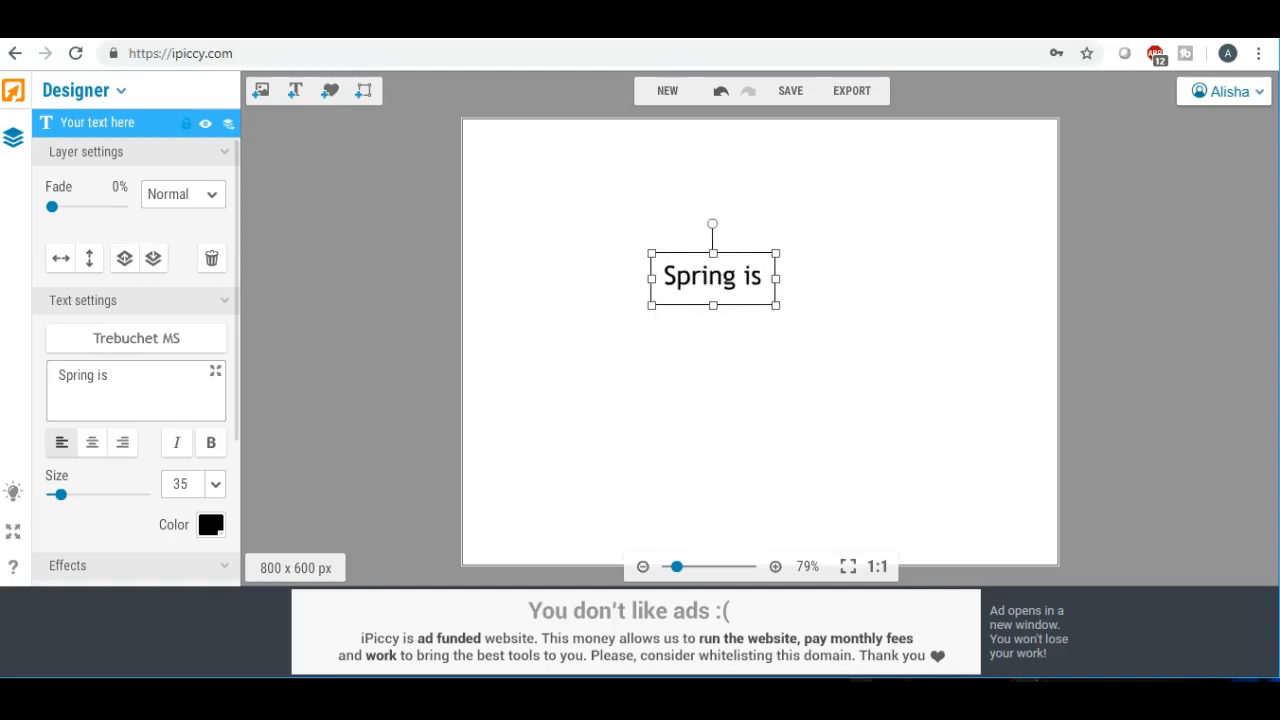
key(Return)
text(Here!)
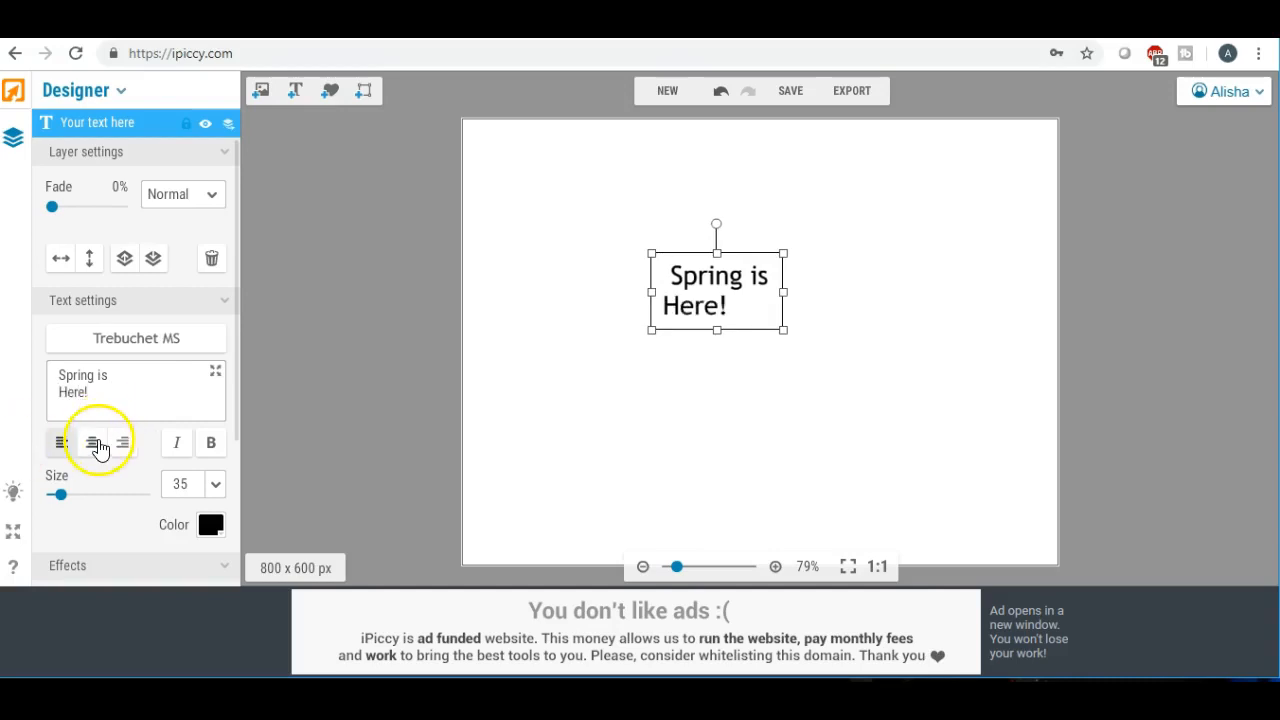
click(92, 442)
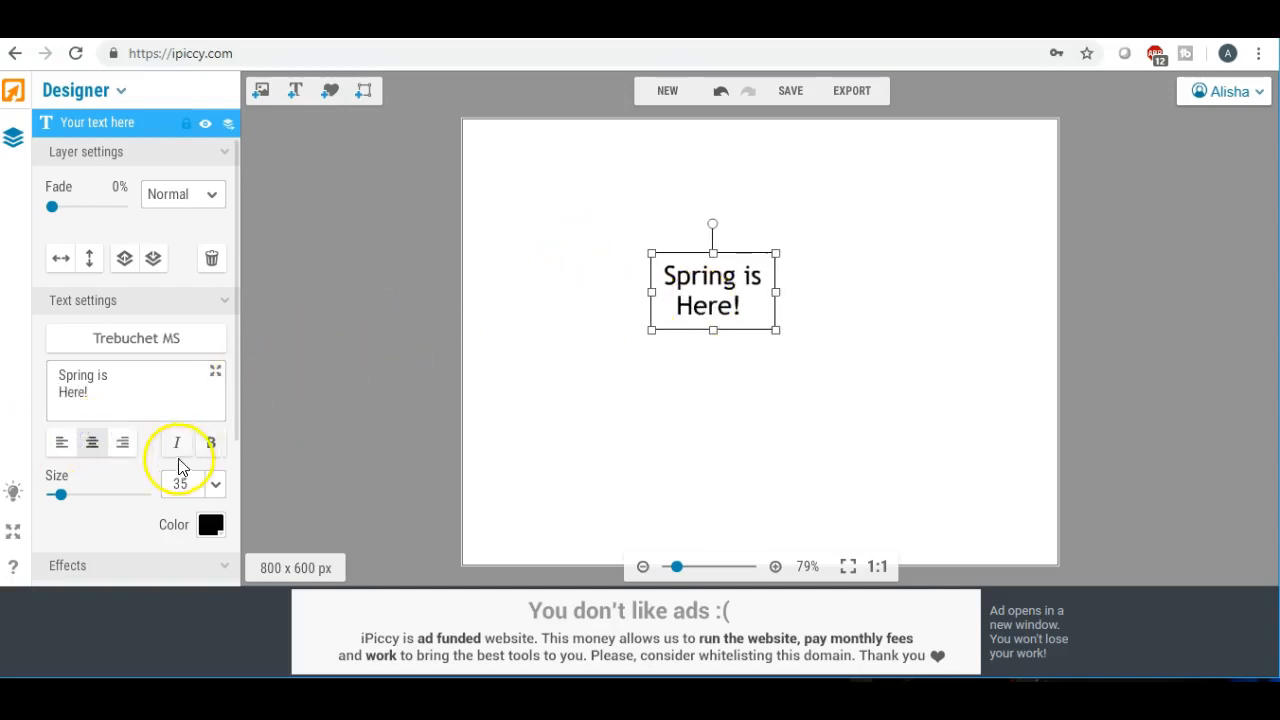
Step: Change the text's font to the locally installed Bumblebee and make it bold
click(152, 338)
click(193, 162)
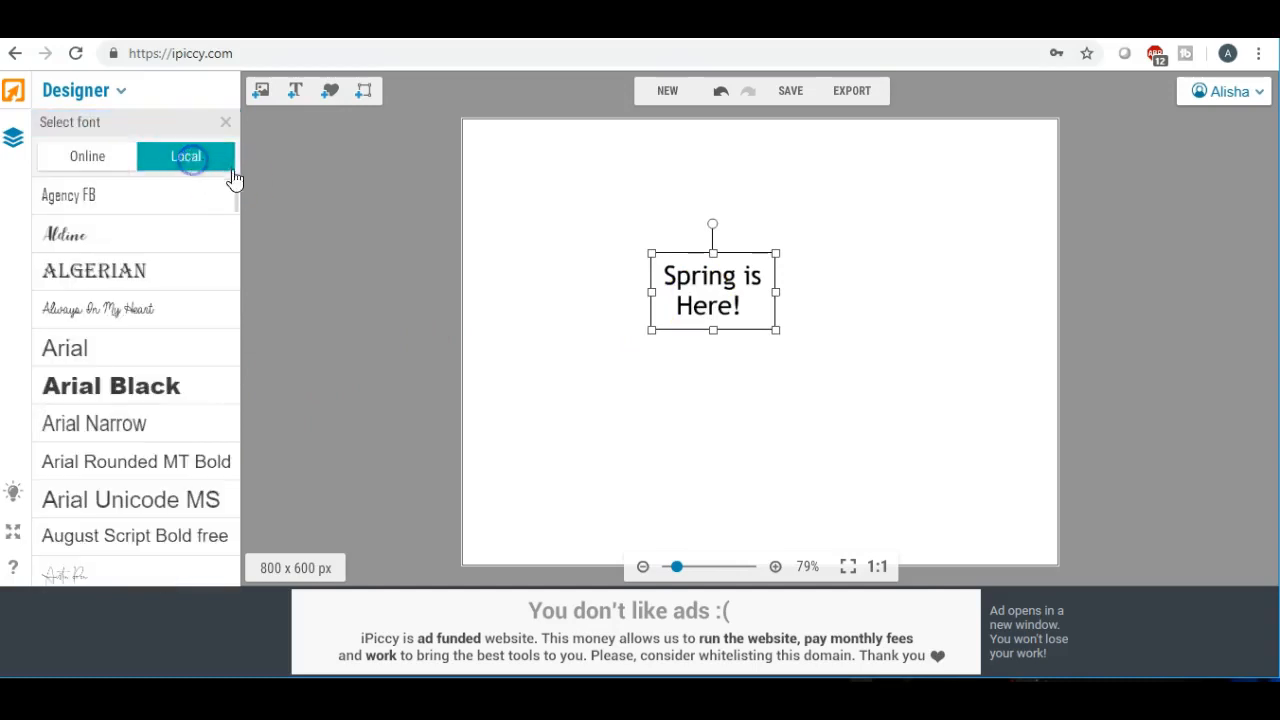
drag(240, 191, 237, 212)
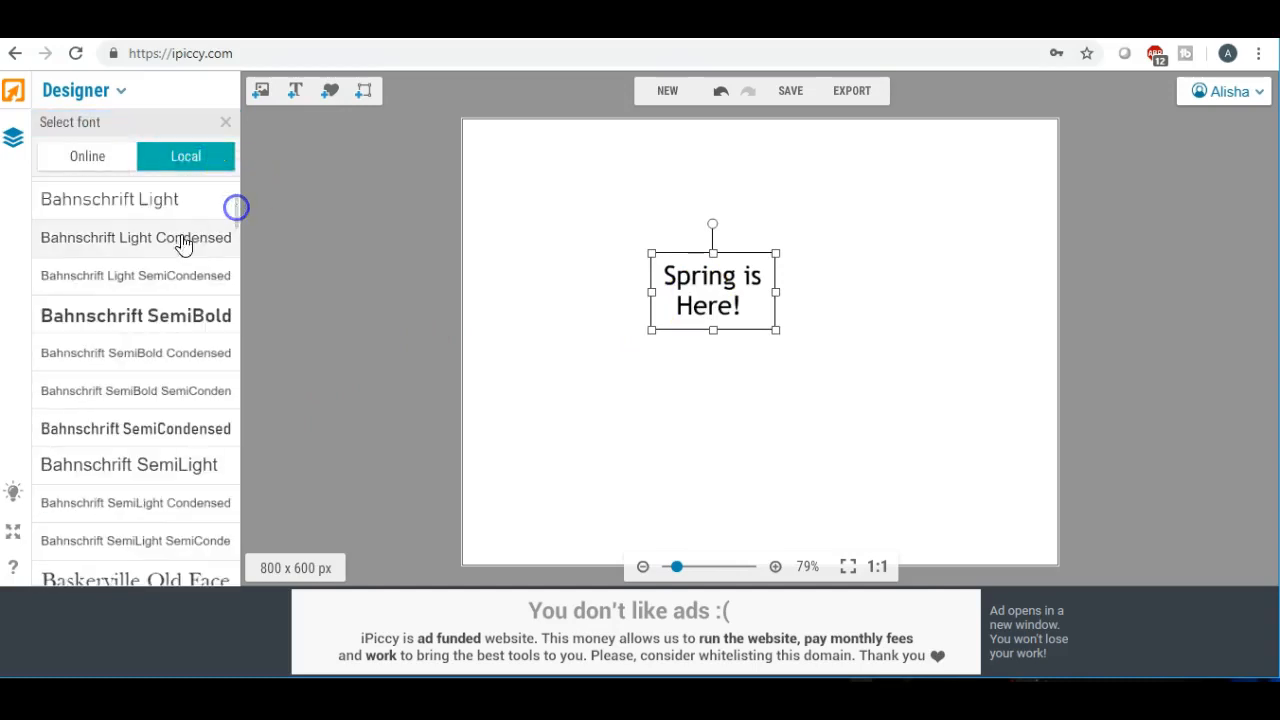
scroll(110, 325, down, 5)
scroll(115, 330, down, 5)
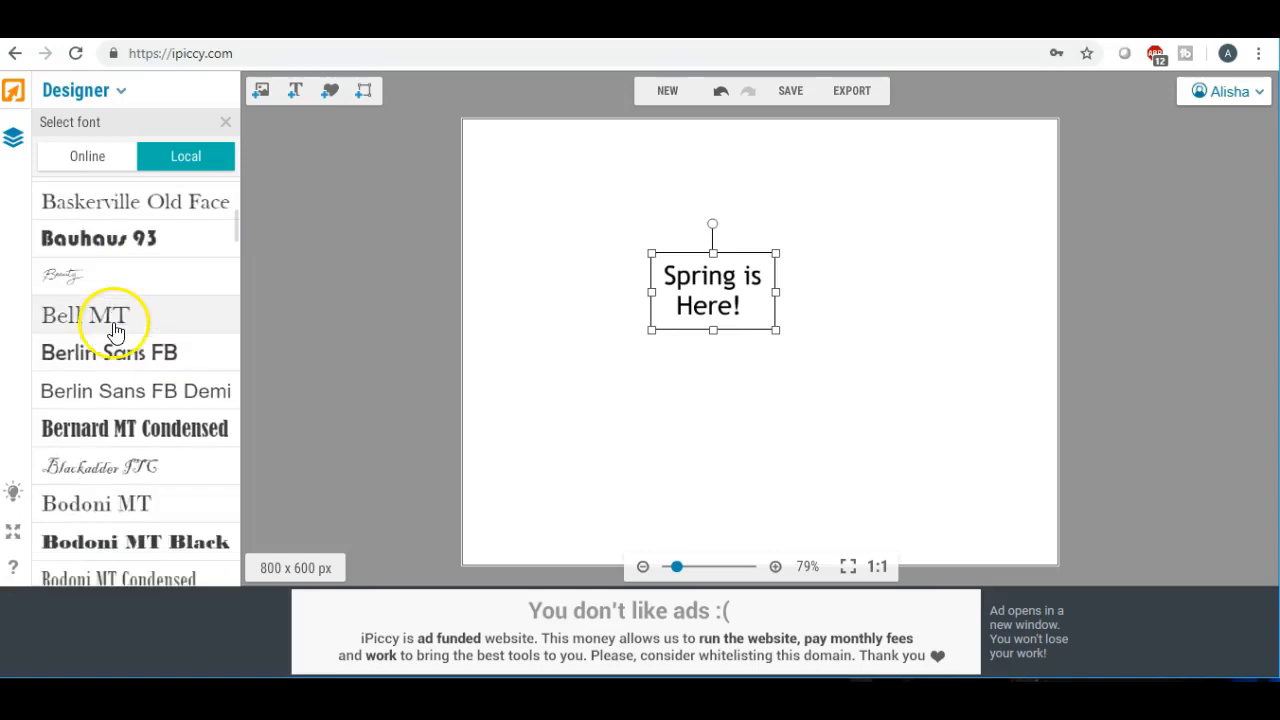
scroll(110, 331, down, 3)
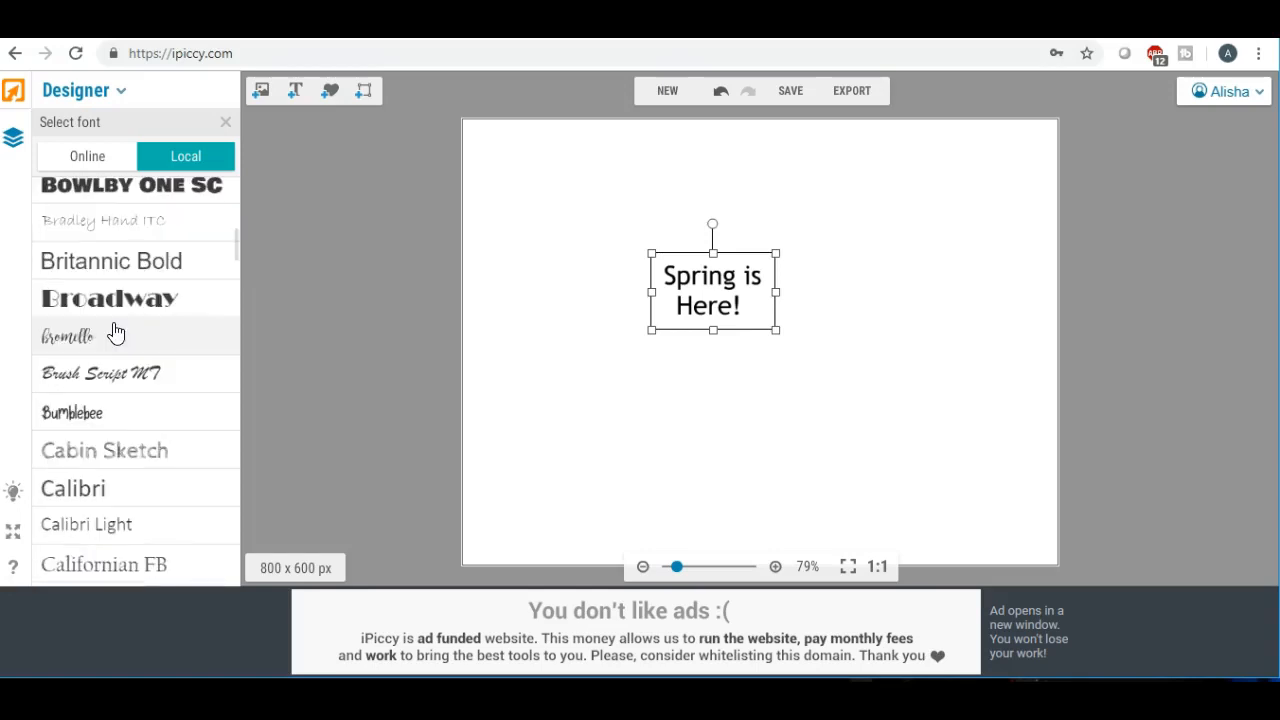
click(114, 413)
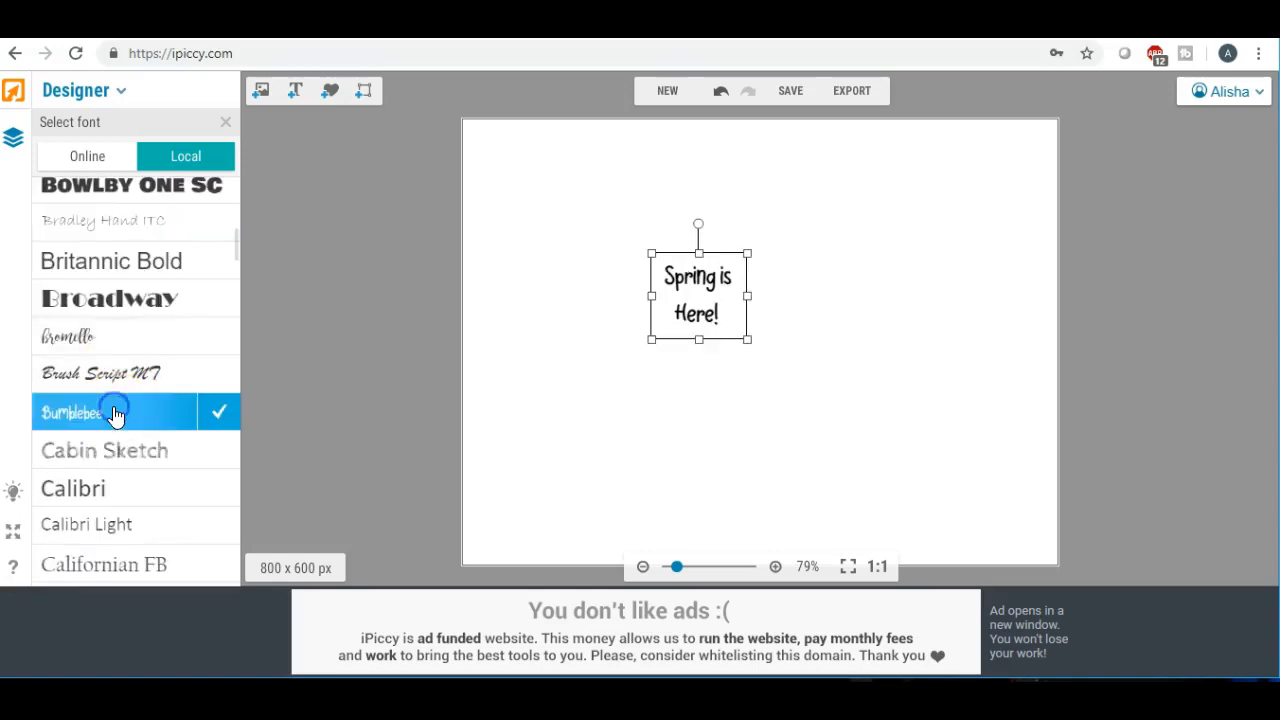
click(216, 410)
click(211, 401)
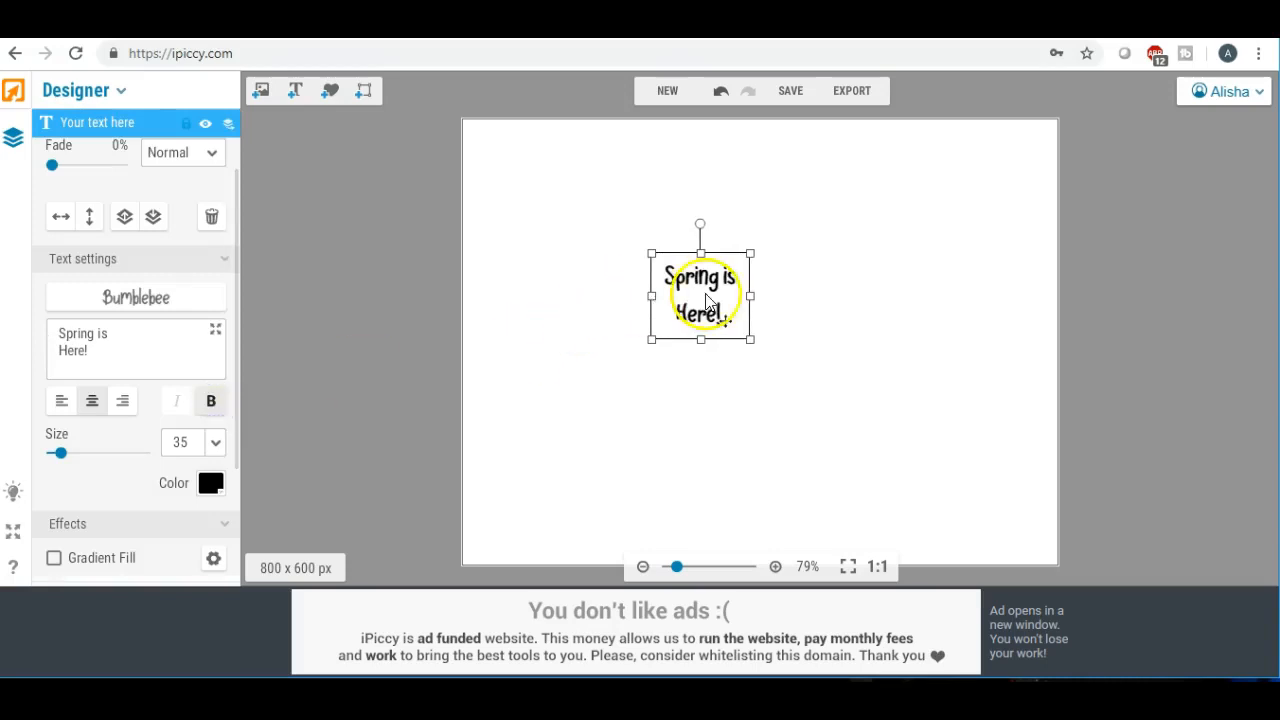
Step: Enlarge the "Spring is Here!" text to about size 111, place it near the middle of the canvas and deselect it
drag(694, 298, 648, 265)
drag(701, 310, 709, 263)
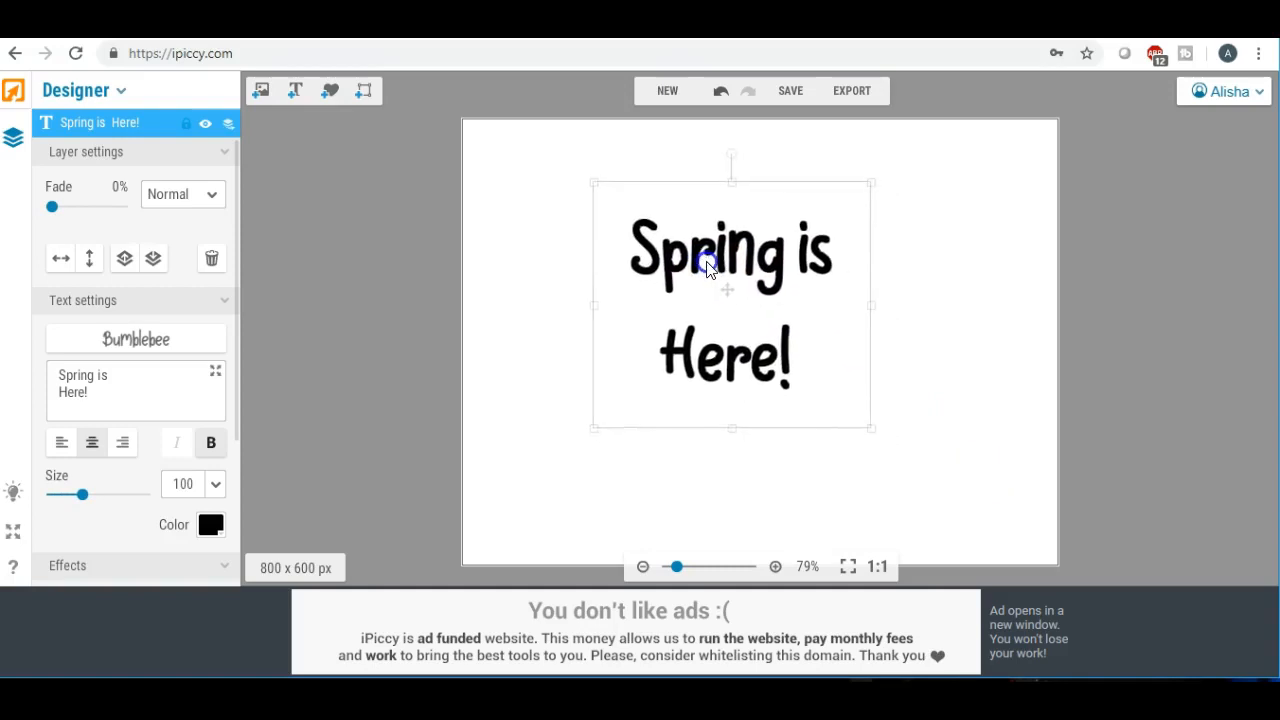
drag(872, 430, 904, 465)
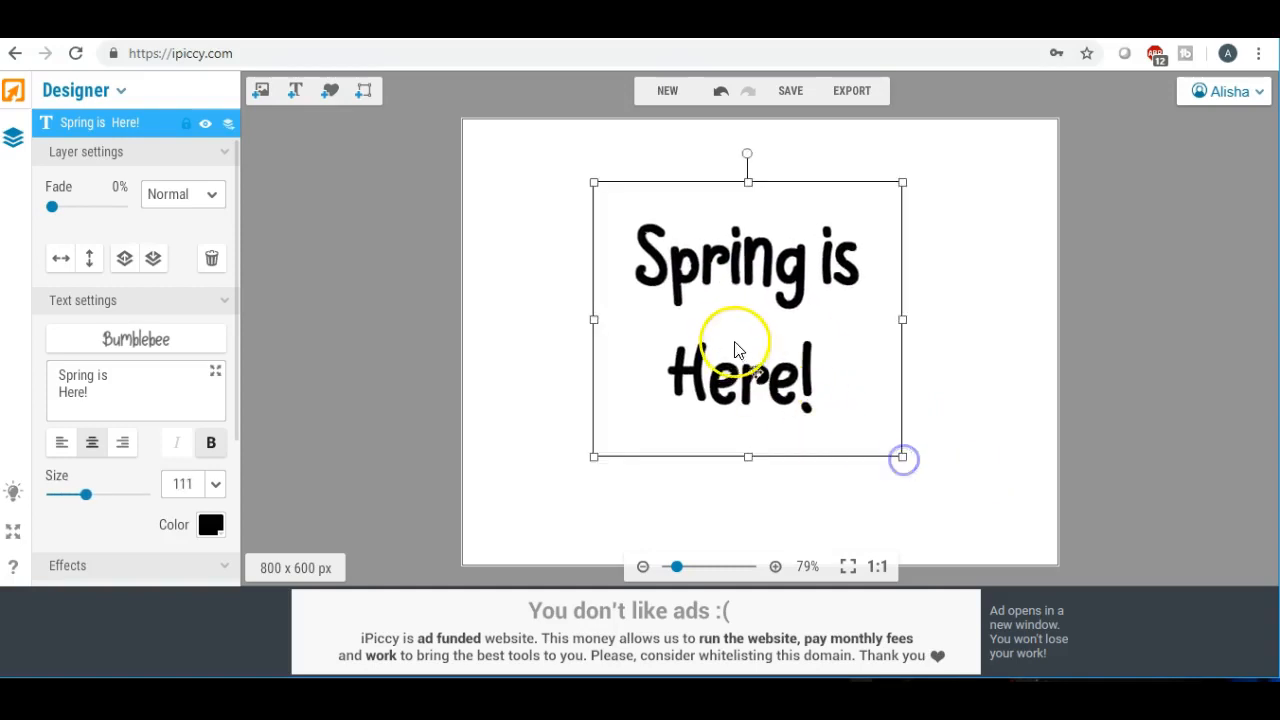
click(536, 311)
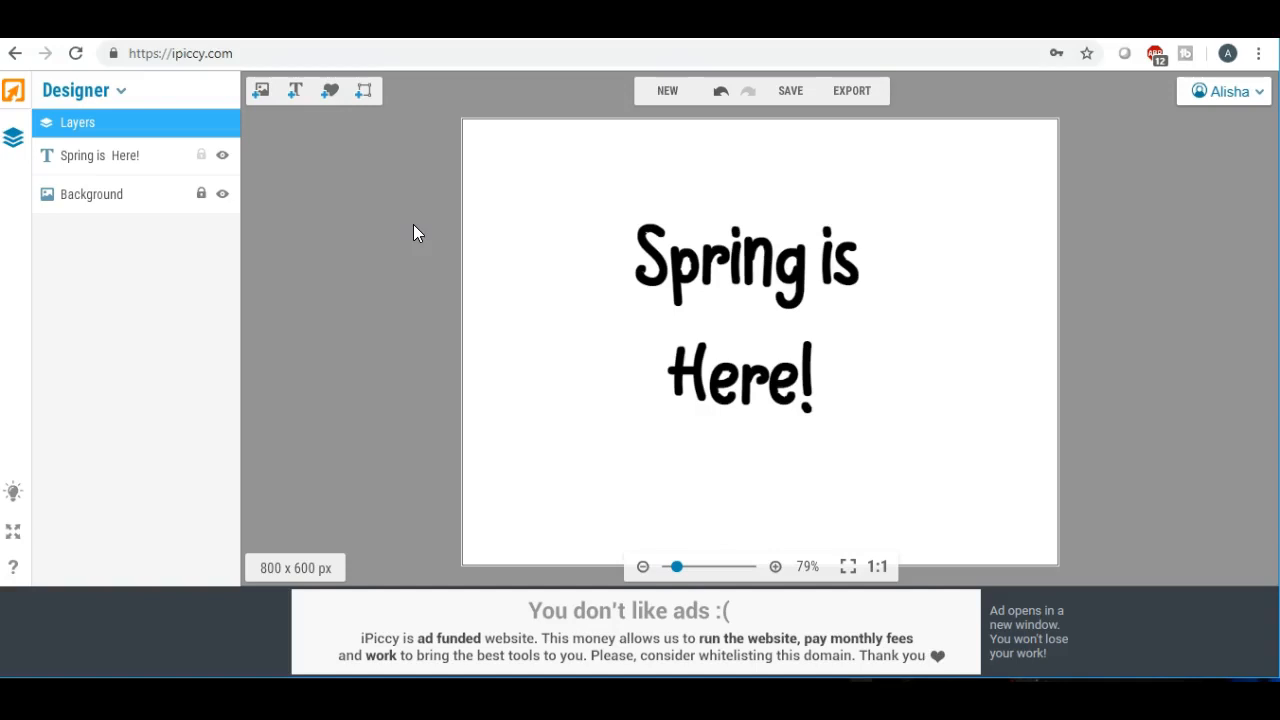
Step: Add the turquoise glitter image to the canvas and stretch it until it covers both lines of text
click(260, 91)
drag(166, 223, 690, 274)
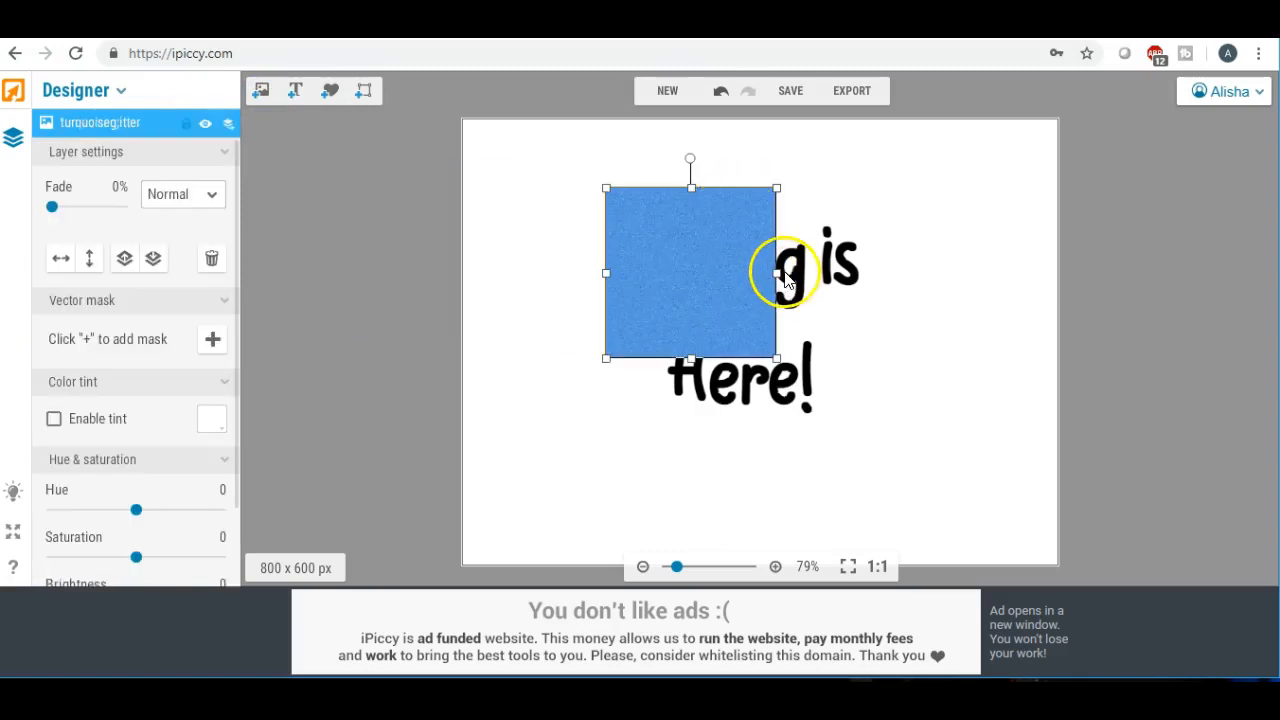
drag(779, 274, 880, 275)
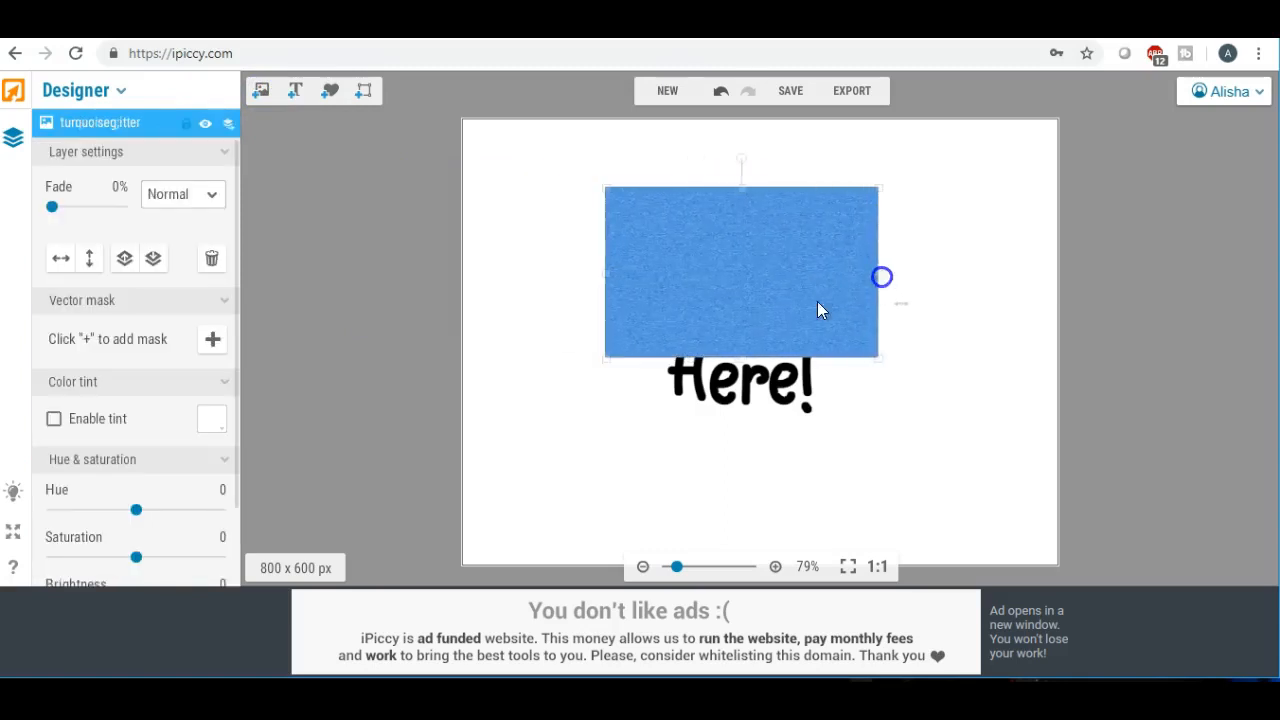
drag(743, 357, 755, 425)
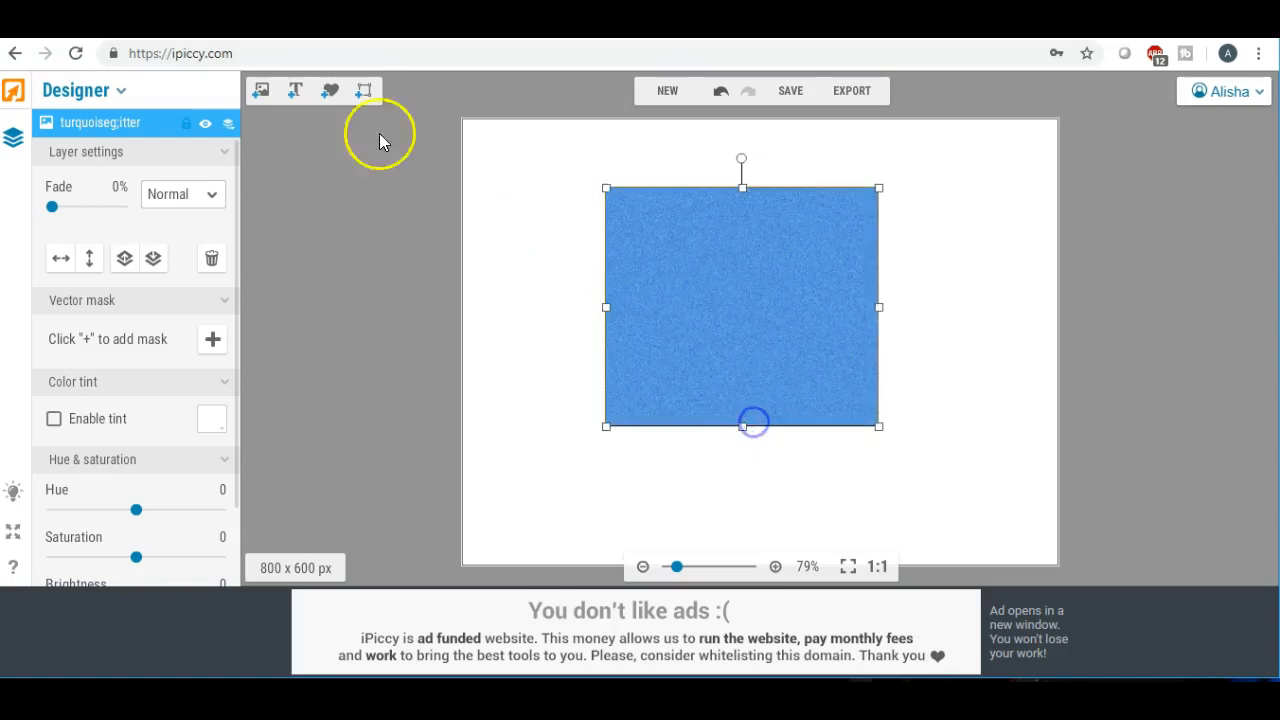
Step: Change the glitter layer's blend mode so the glitter fills only the letters, and deselect the layer
click(214, 207)
click(194, 177)
click(563, 240)
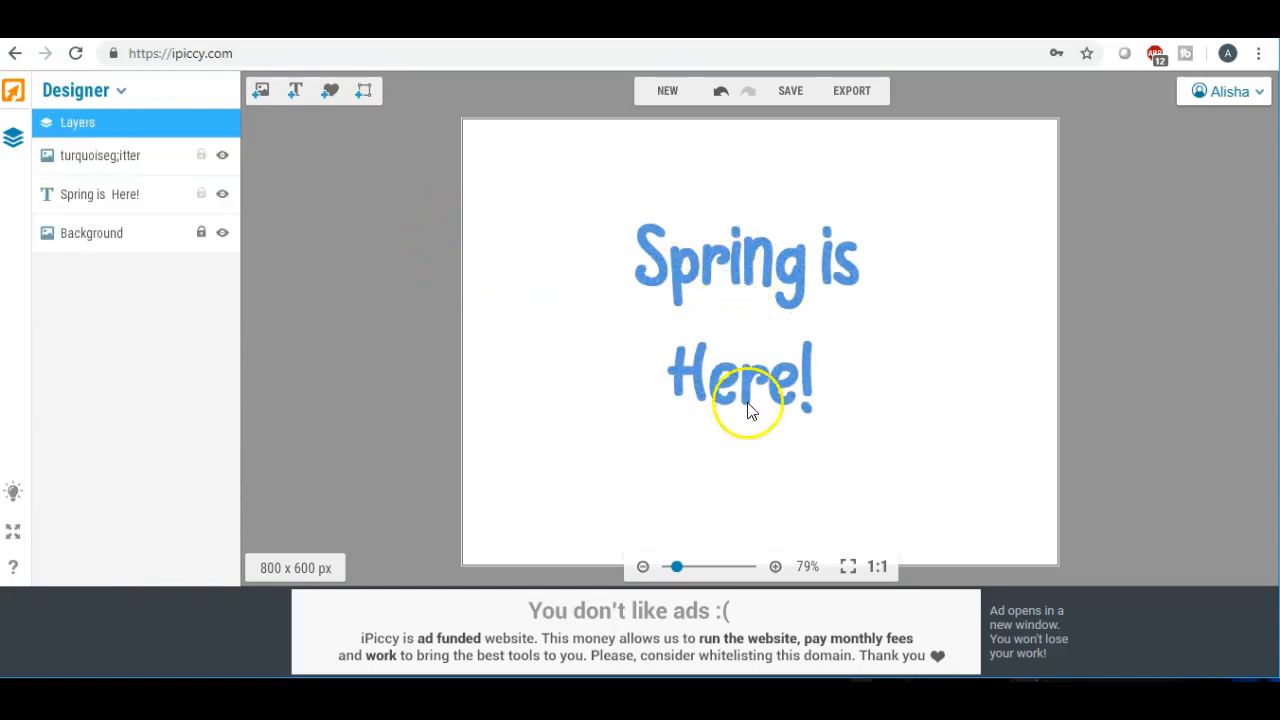
Step: Export the flattened design to the Editor
drag(680, 570, 703, 563)
scroll(704, 332, down, 2)
scroll(703, 326, up, 1)
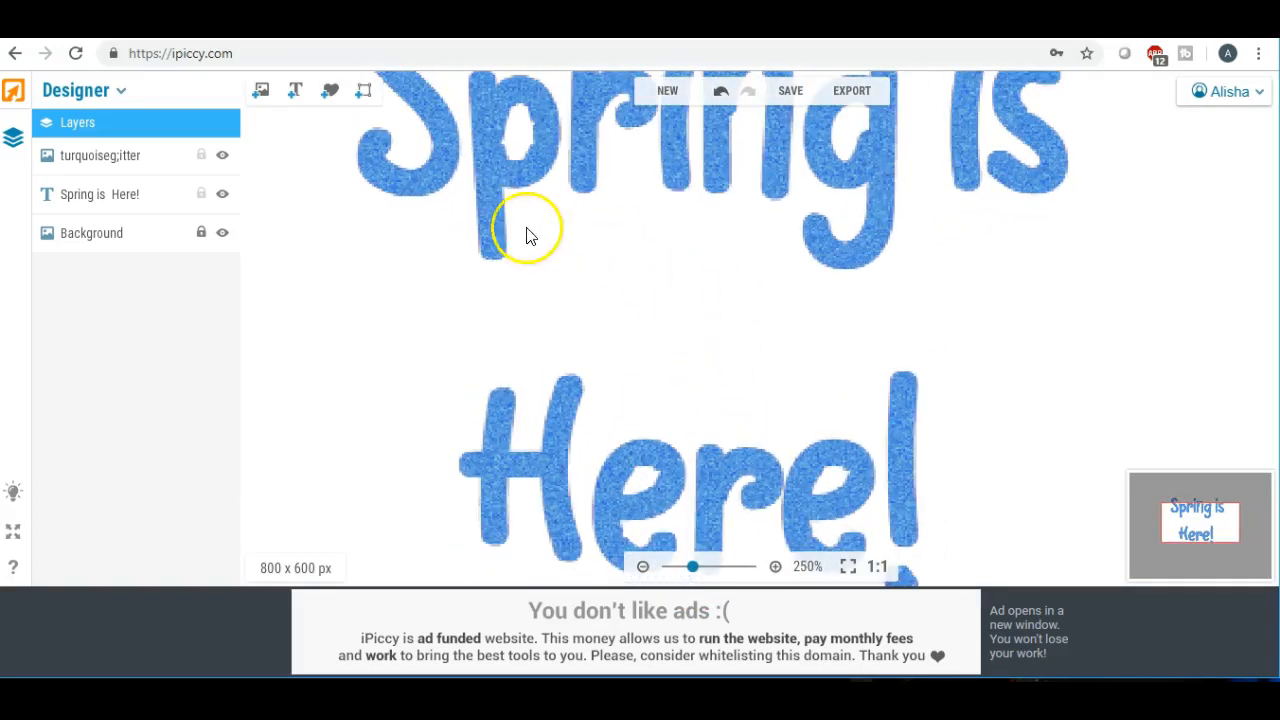
scroll(608, 329, down, 3)
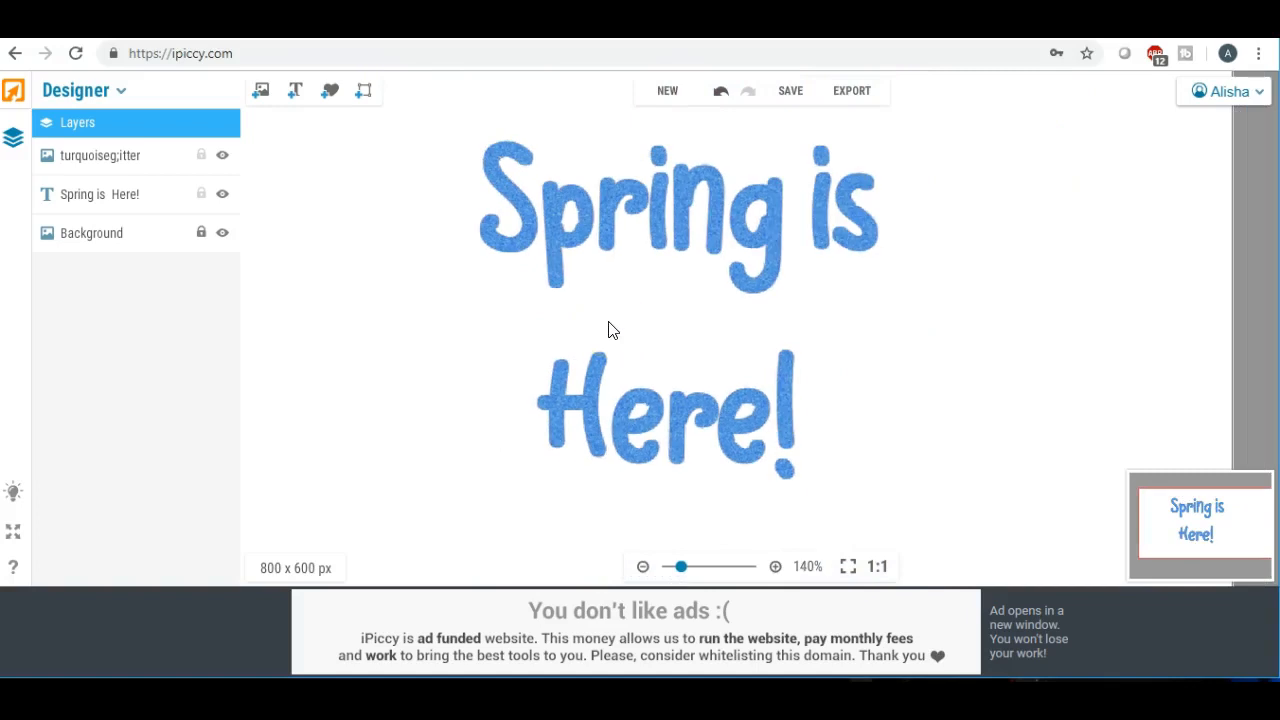
scroll(608, 329, down, 3)
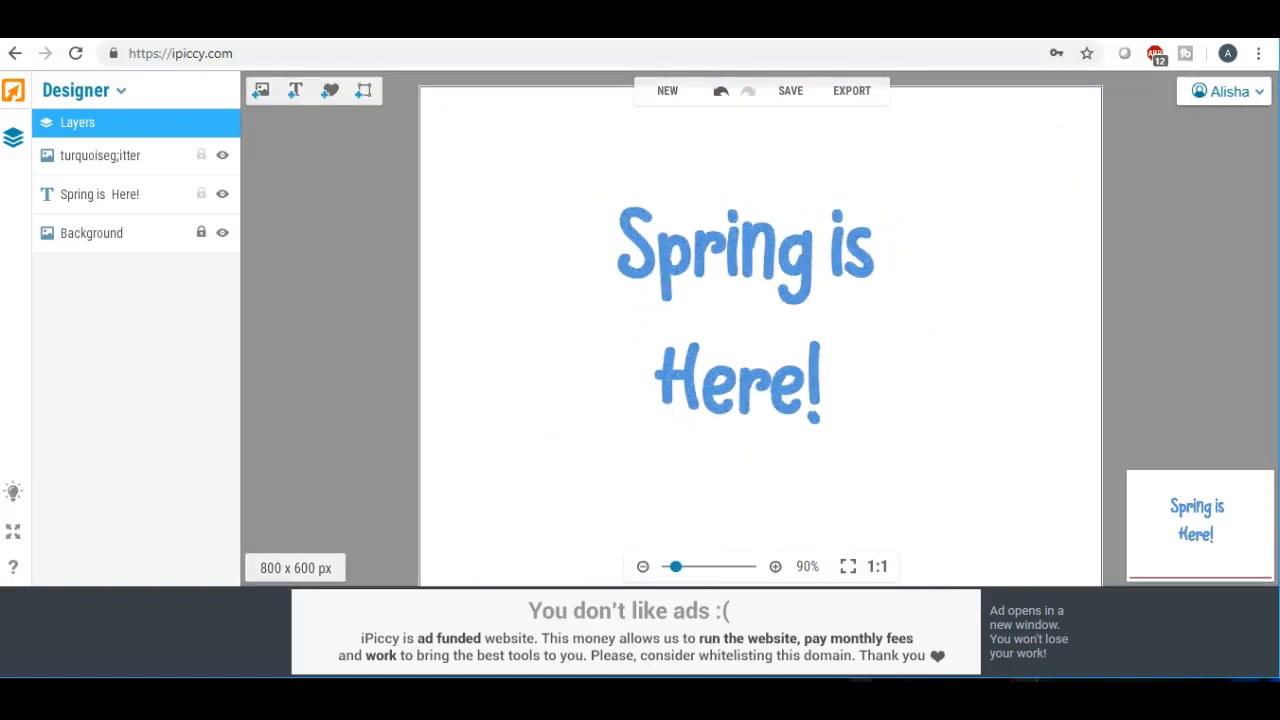
click(853, 90)
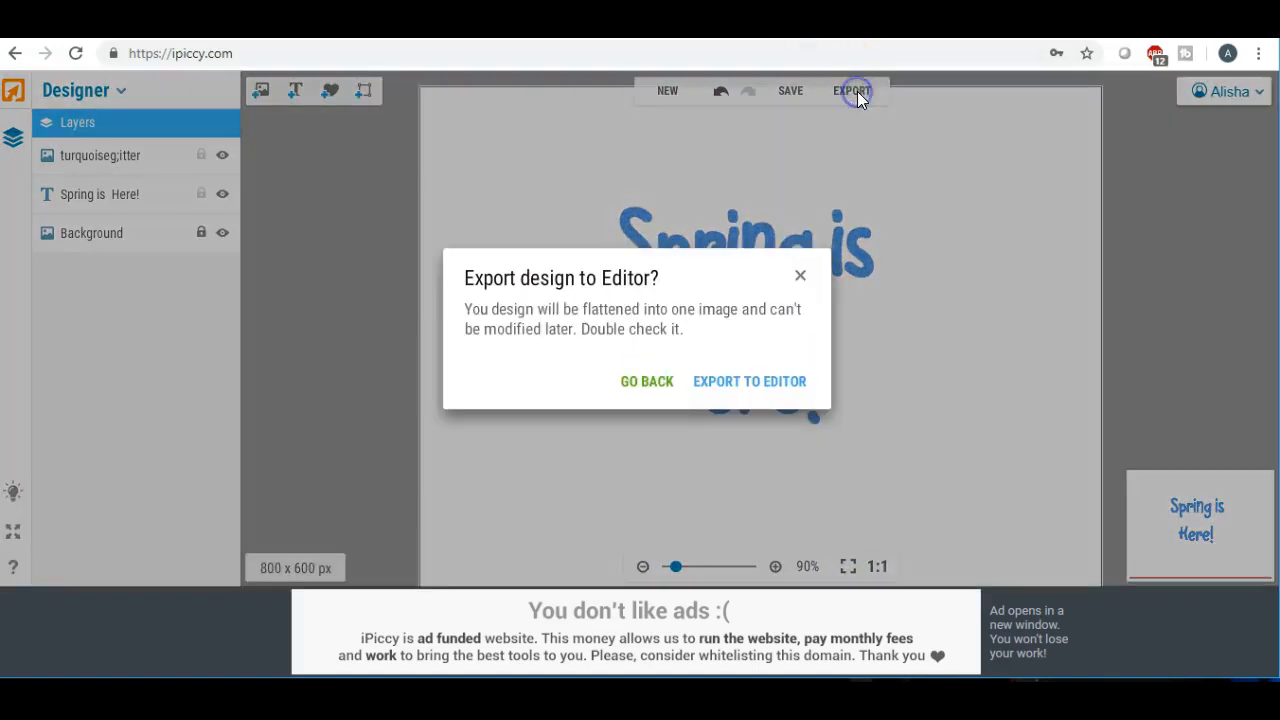
click(735, 385)
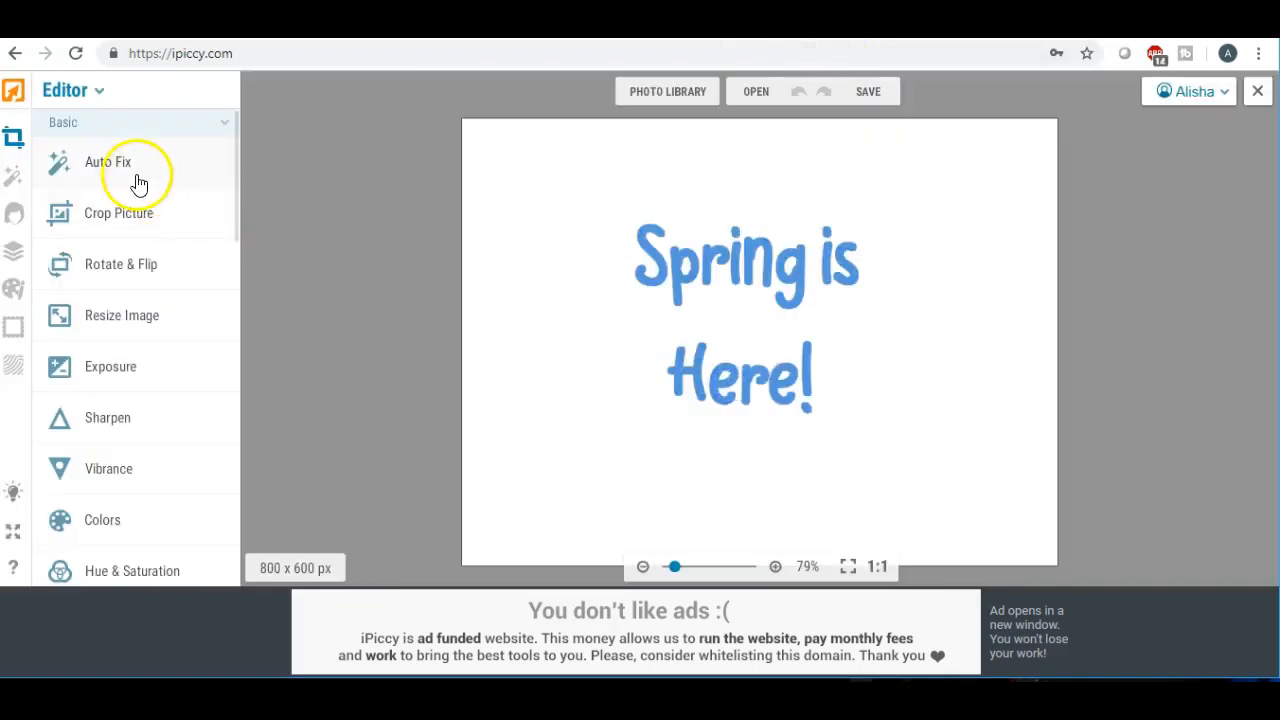
Step: Crop the picture closely around the "Spring is Here!" text to about 336 x 286 px without constraints
click(116, 213)
drag(808, 286, 799, 266)
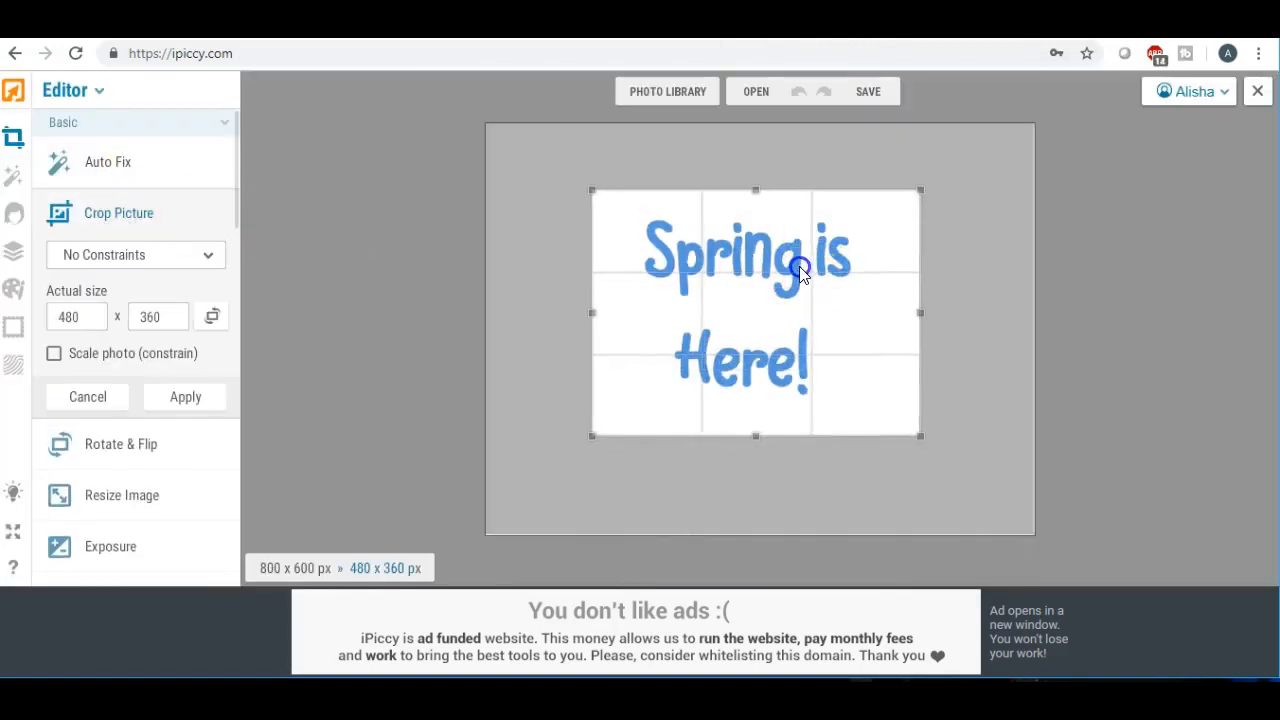
drag(757, 191, 756, 214)
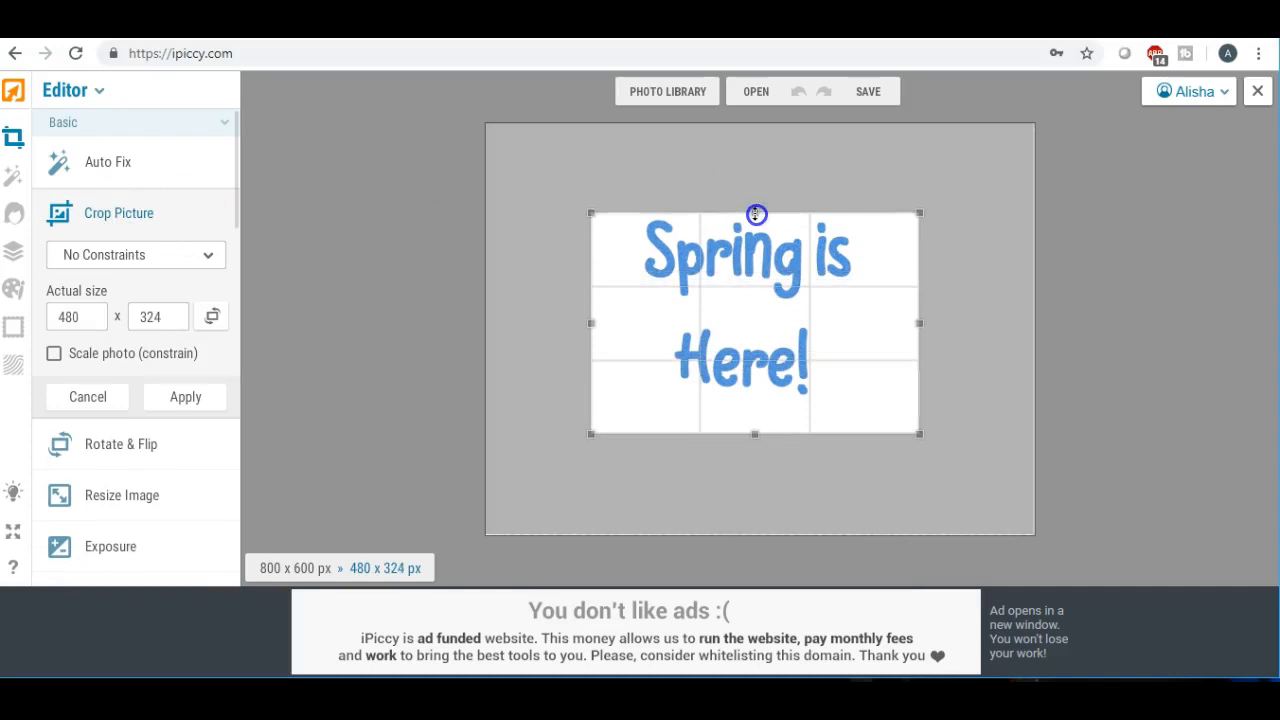
drag(757, 320, 757, 314)
drag(755, 428, 756, 408)
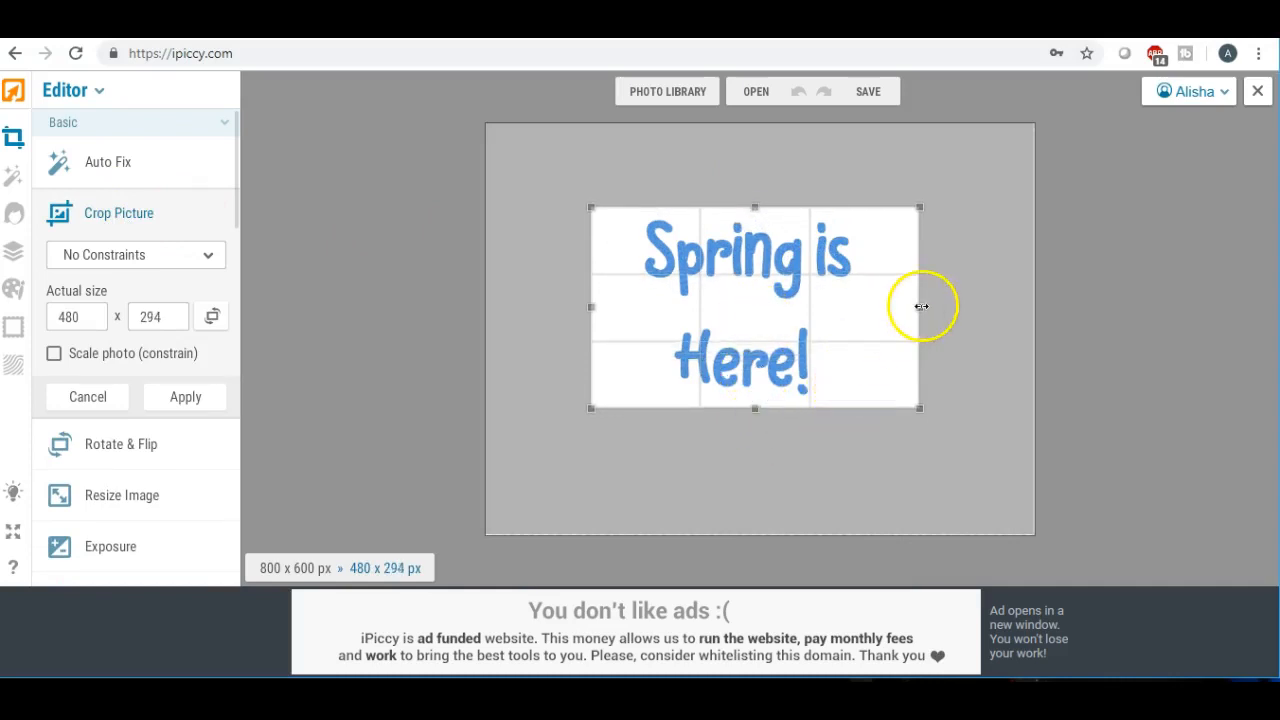
drag(920, 306, 860, 304)
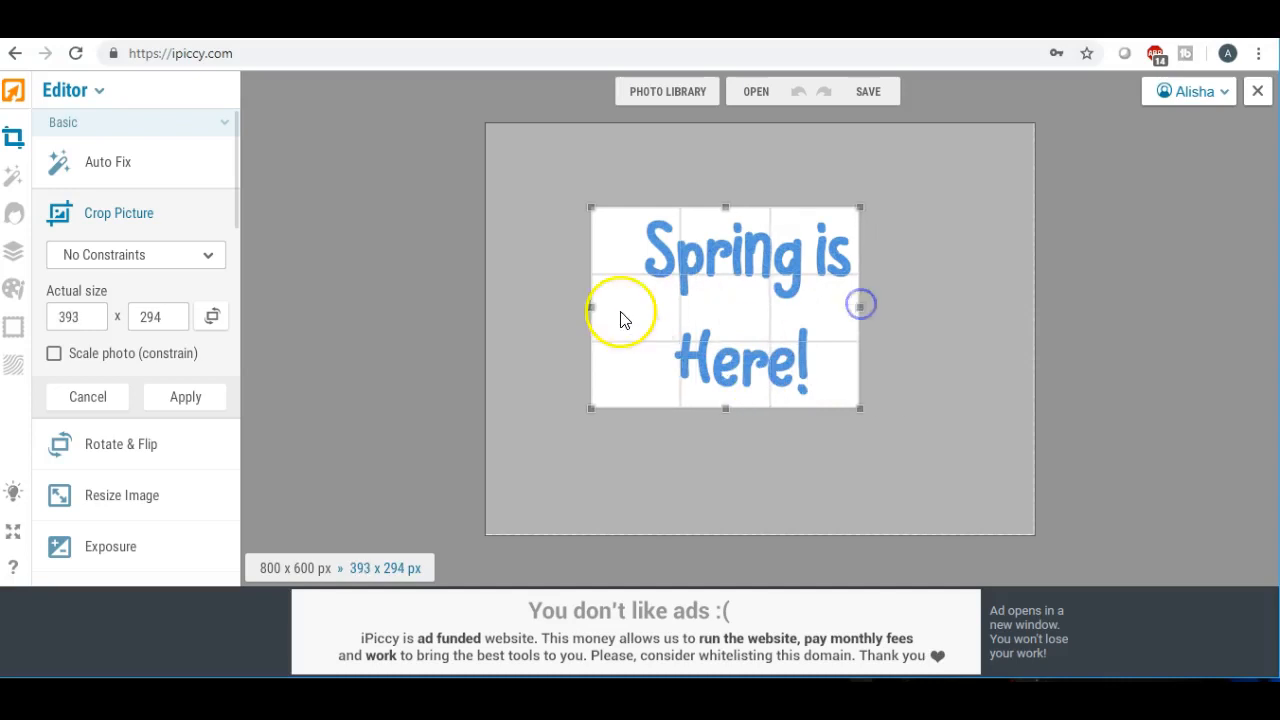
drag(591, 306, 631, 304)
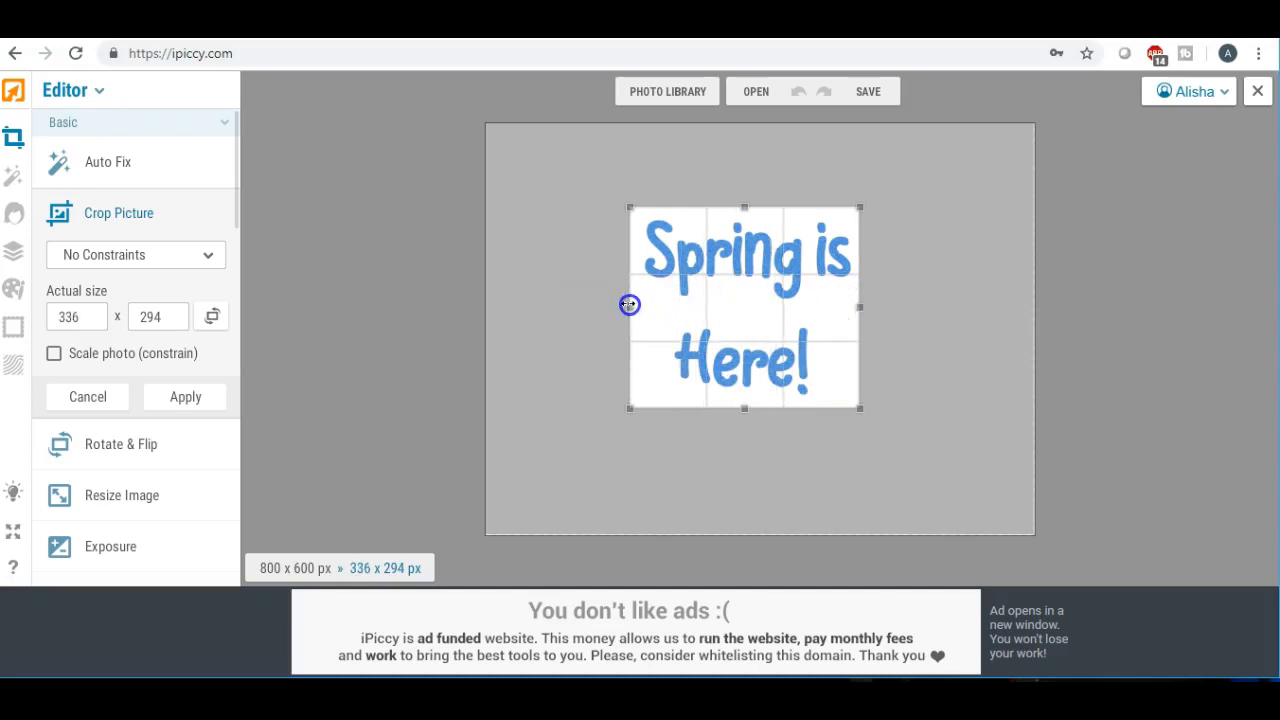
drag(747, 410, 747, 402)
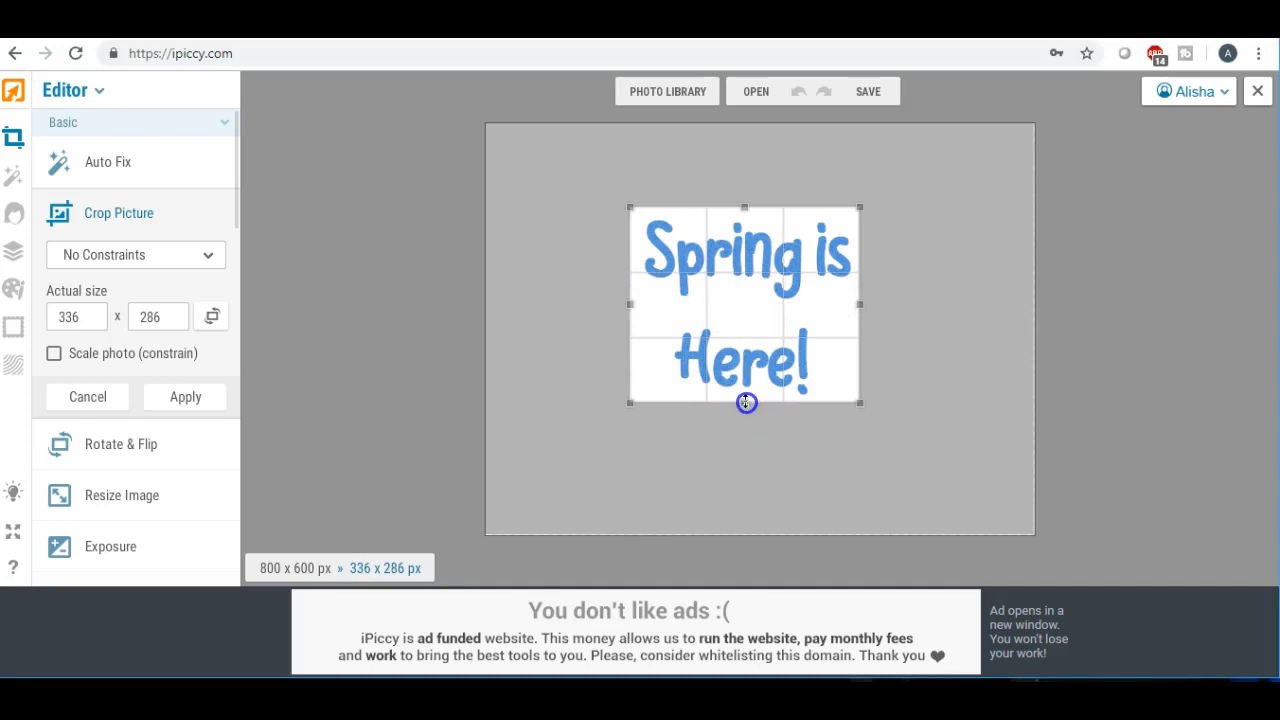
click(202, 400)
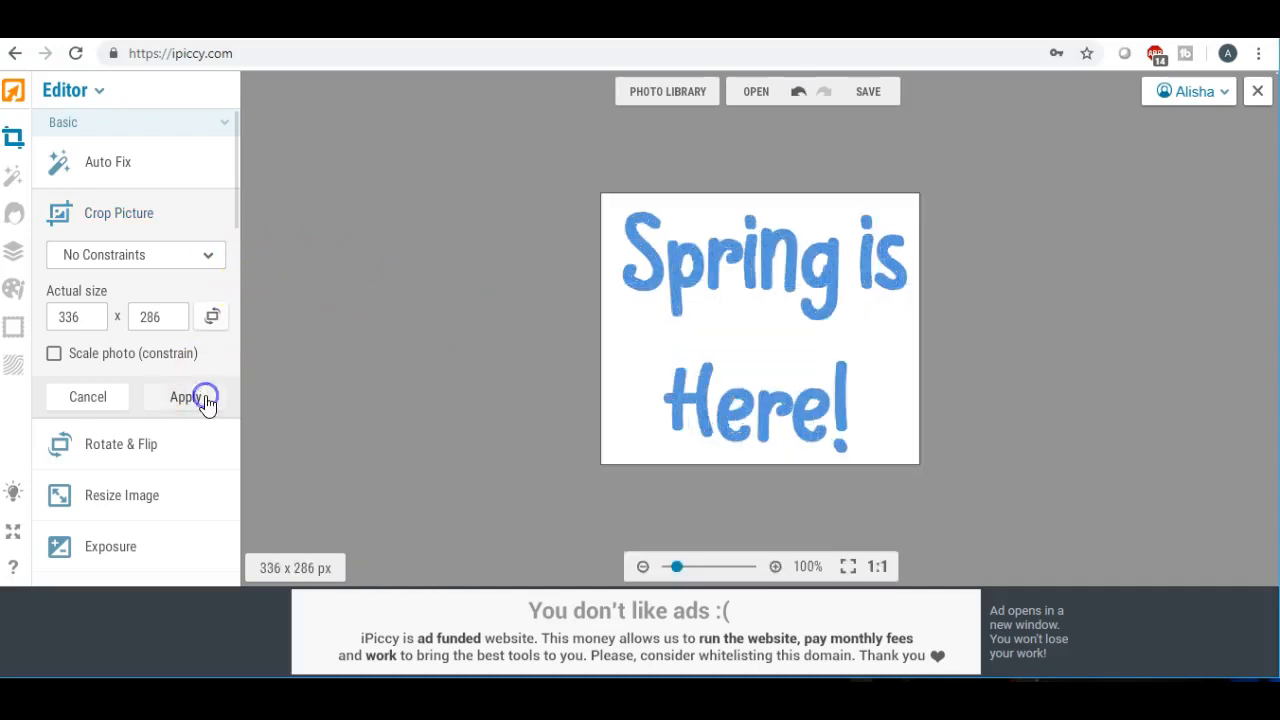
Step: Prepare to save the cropped picture as an image named spring1 in the highest quality
click(868, 91)
click(869, 127)
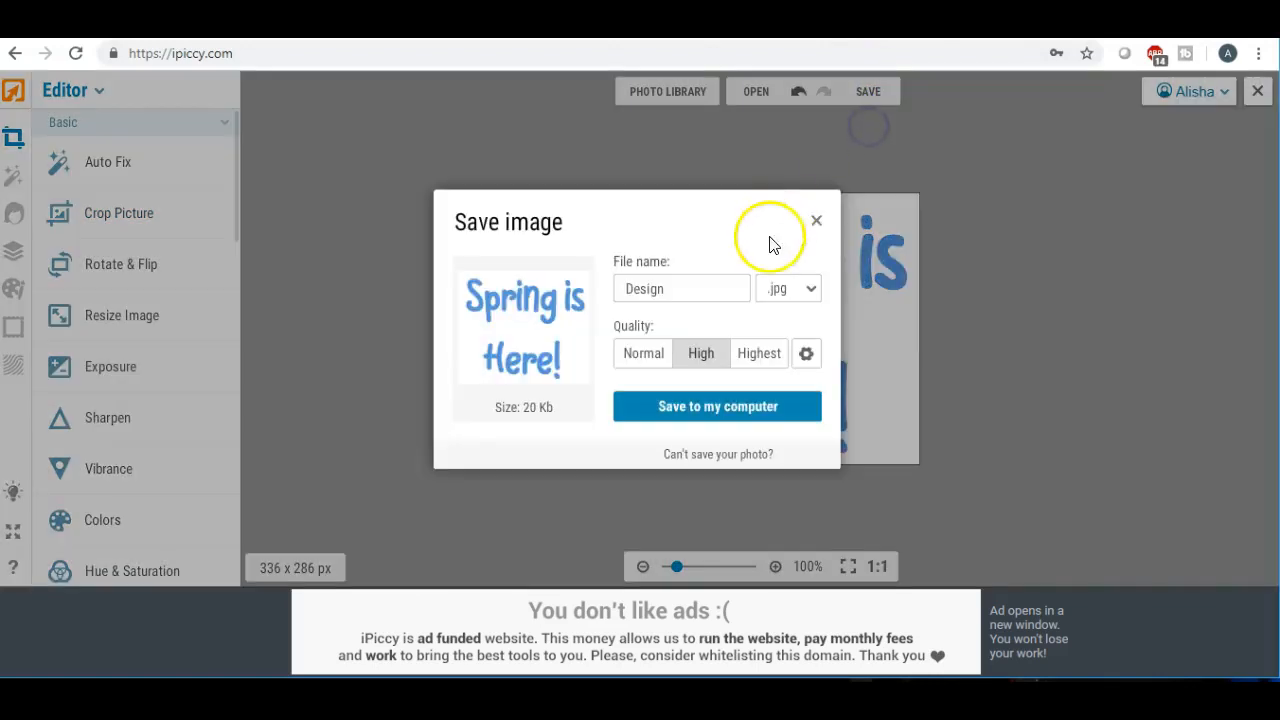
click(752, 355)
drag(680, 289, 561, 281)
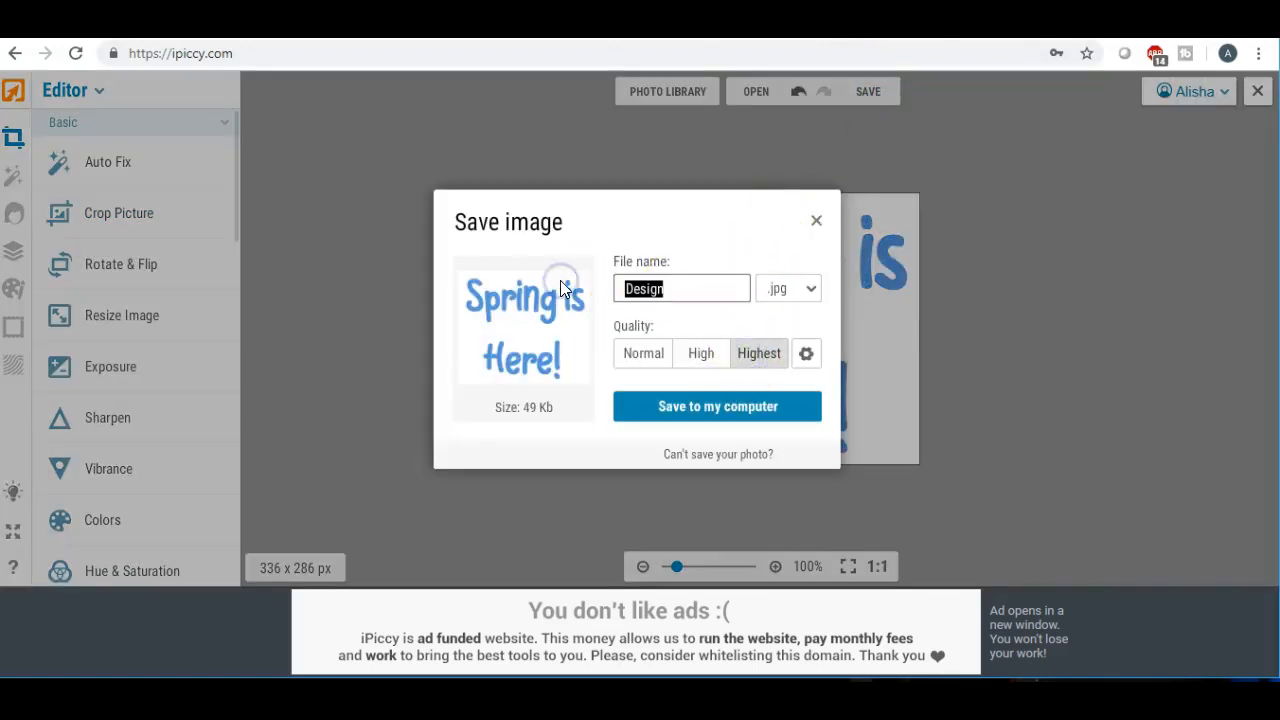
text(spring1)
Step: Save spring1 as a JPEG image to the Desktop and close the photo
click(722, 403)
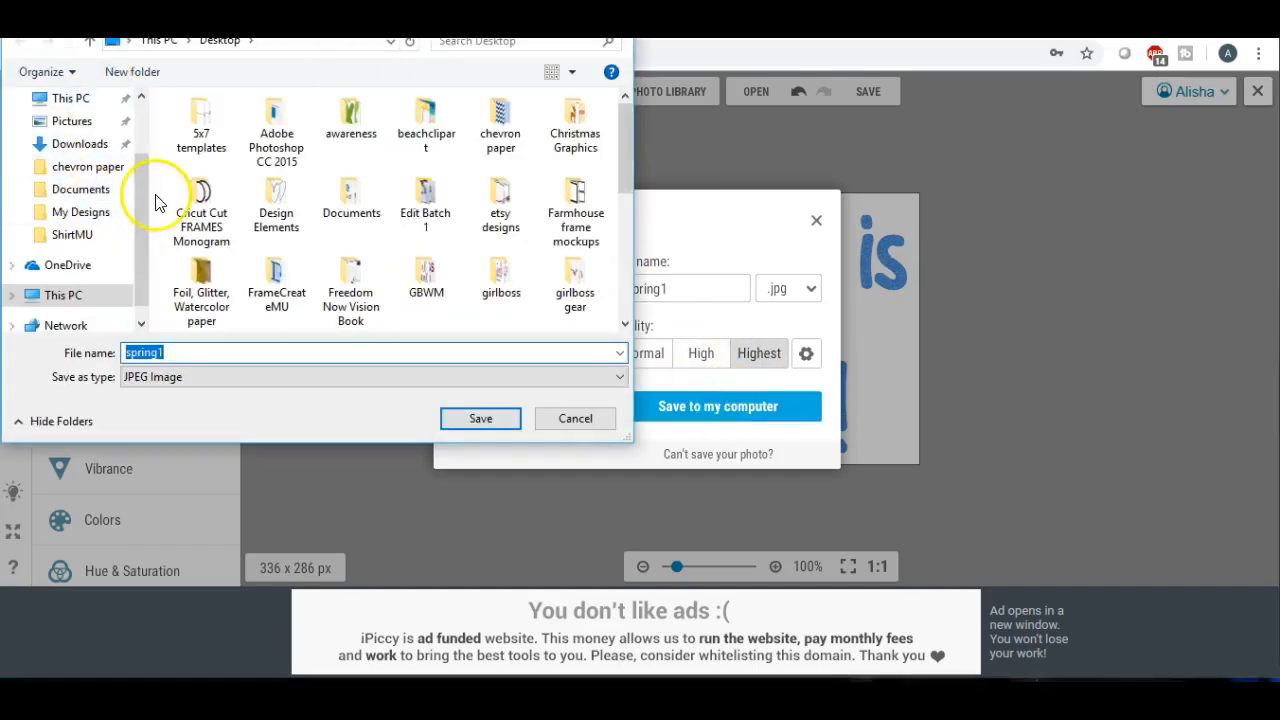
scroll(86, 140, up, 2)
click(74, 136)
click(466, 420)
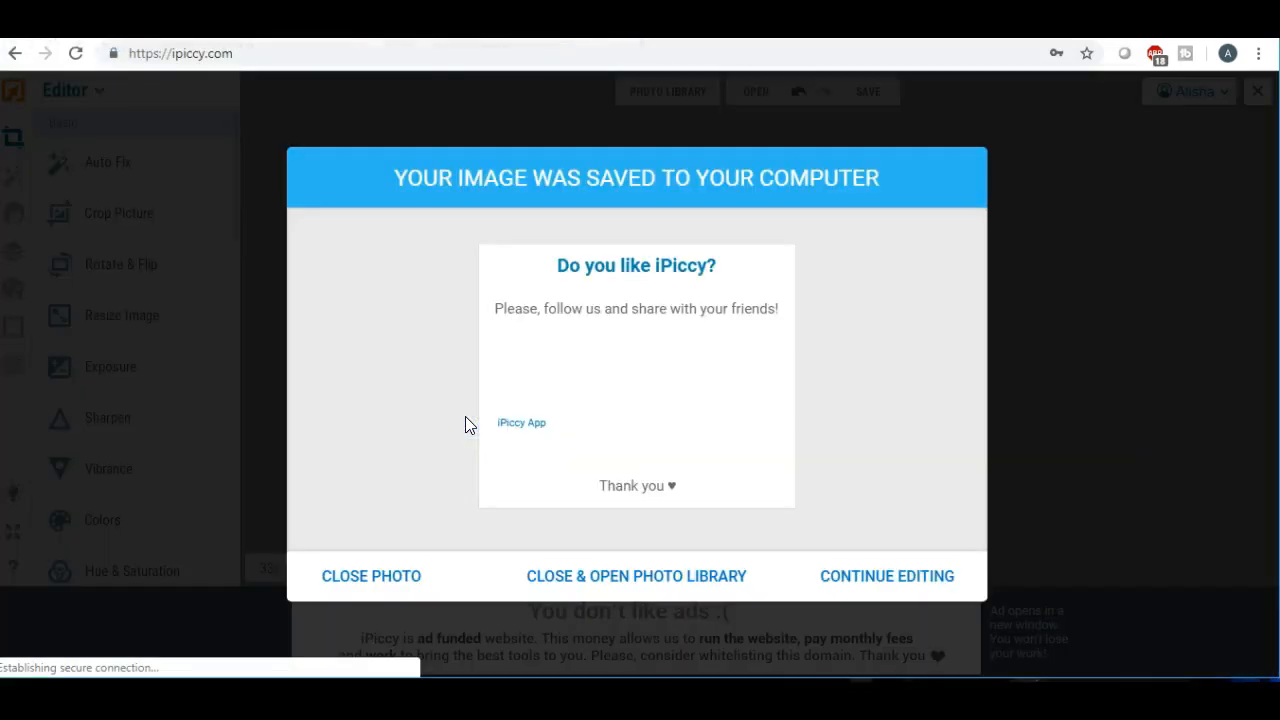
click(341, 577)
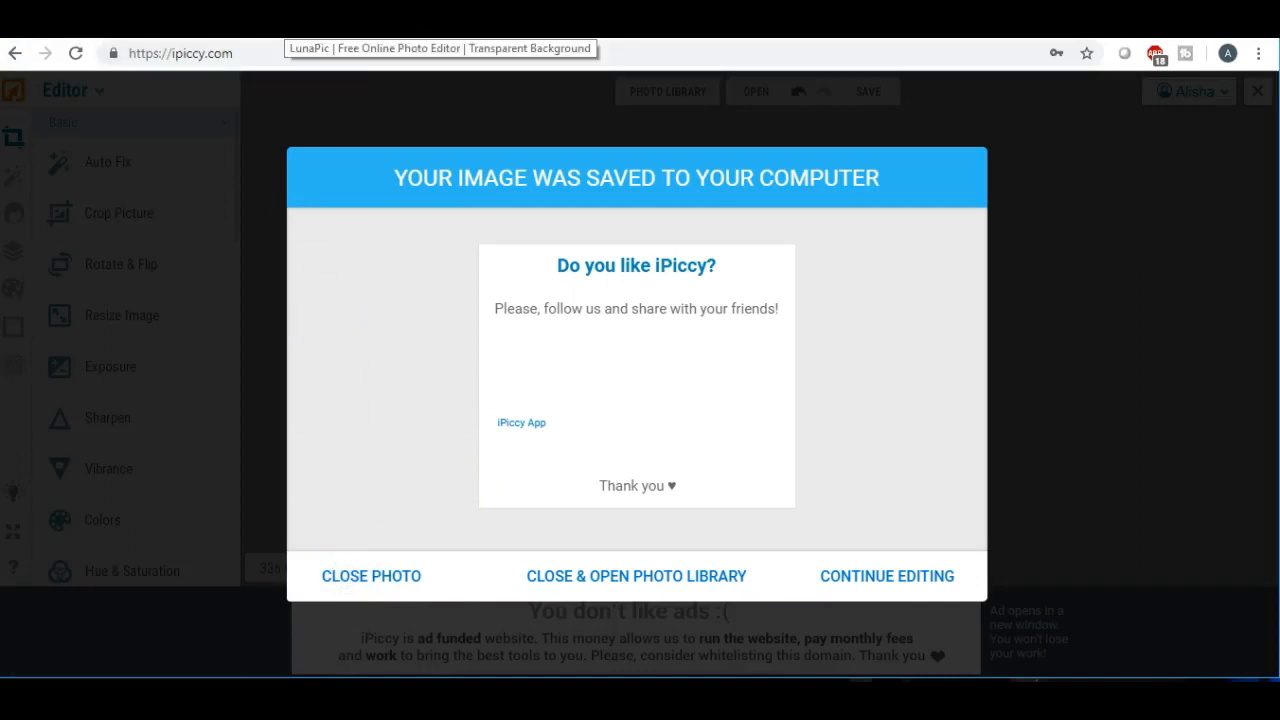
Step: Switch to LunaPic, load the spring1 image from the Desktop into the Transparent Background tool, and make its white background transparent
click(290, 22)
click(507, 229)
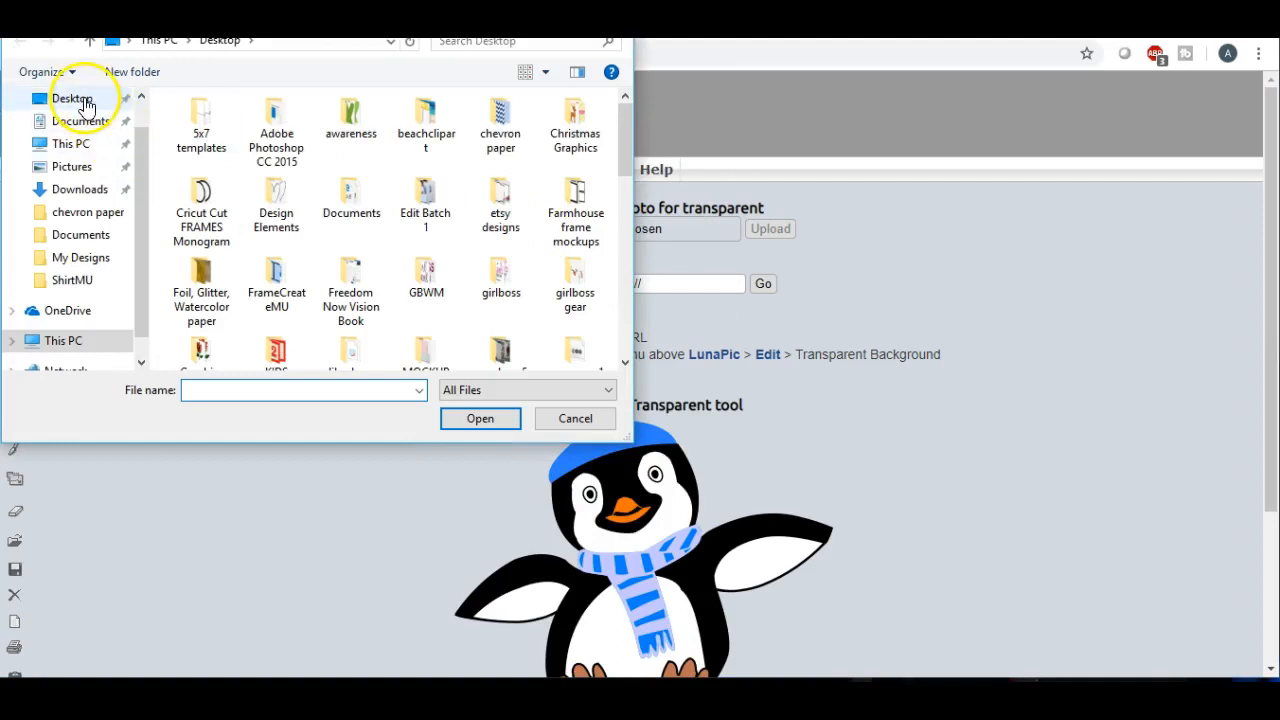
click(85, 100)
drag(620, 114, 617, 293)
double_click(274, 250)
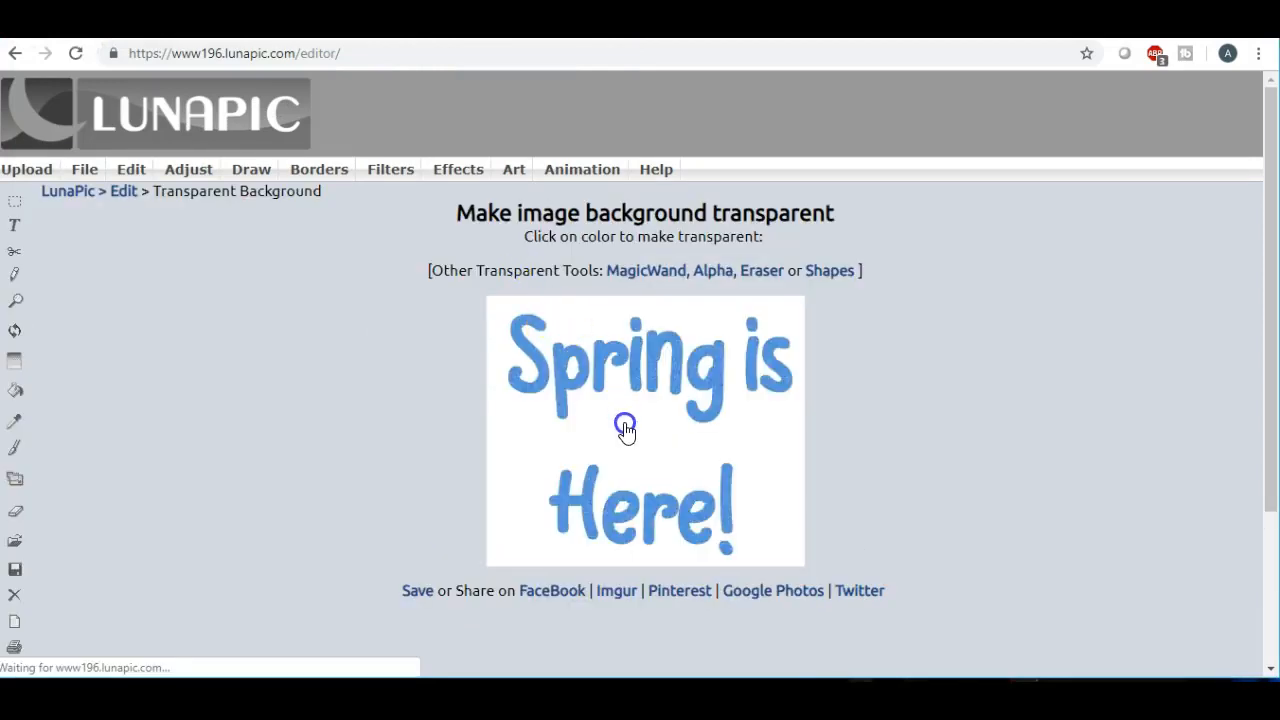
click(624, 430)
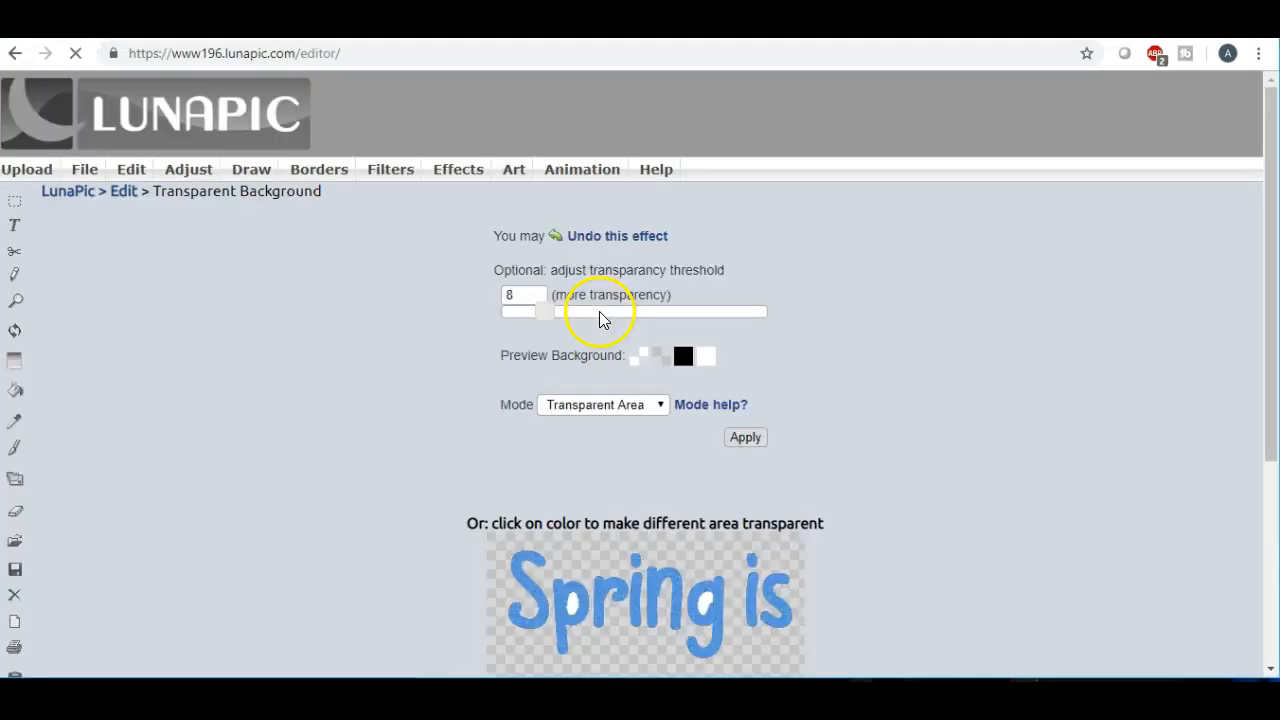
Step: Try to make the white insides of the letters "p" and "g" transparent separately, then reapply transparency to the outer background
scroll(471, 311, down, 3)
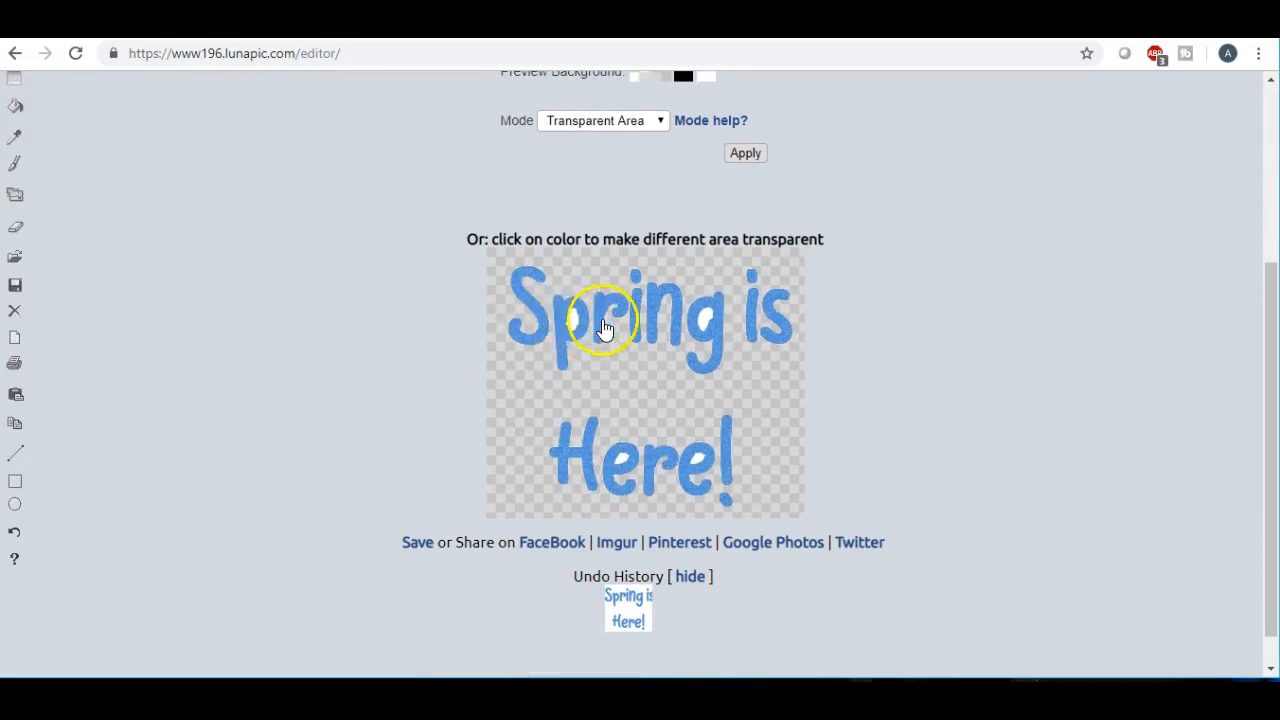
click(572, 326)
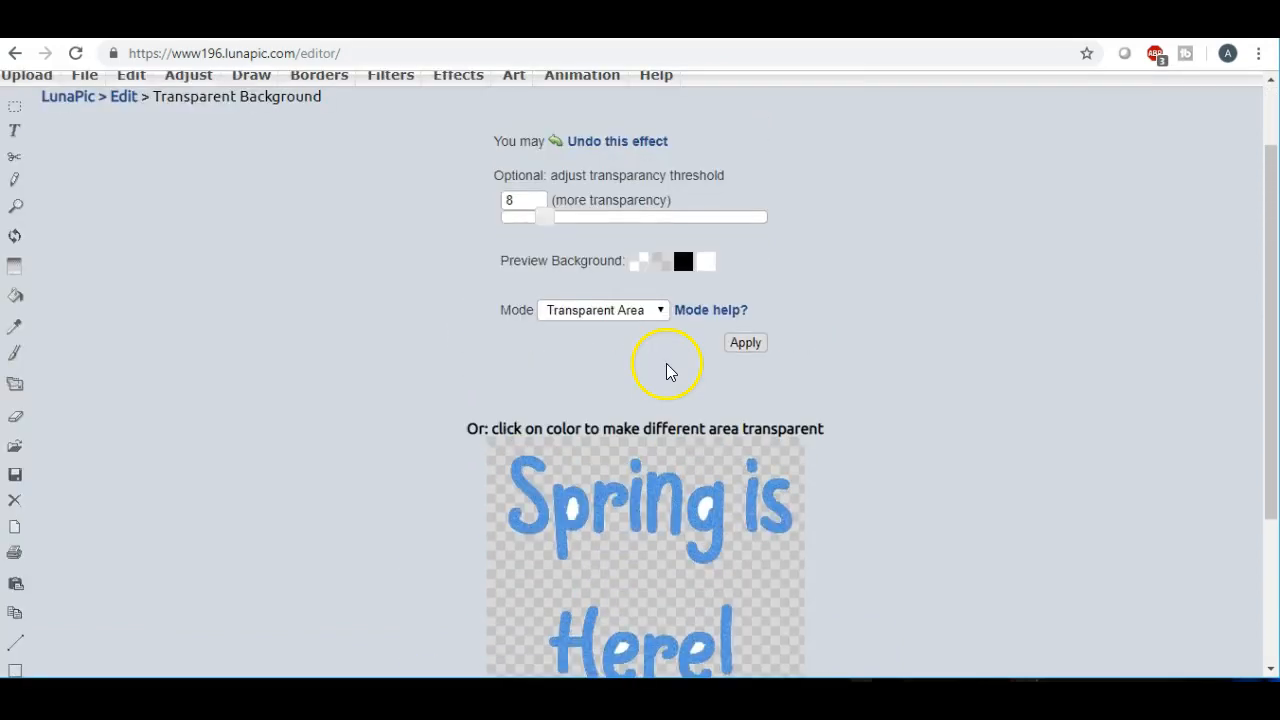
scroll(668, 372, down, 1)
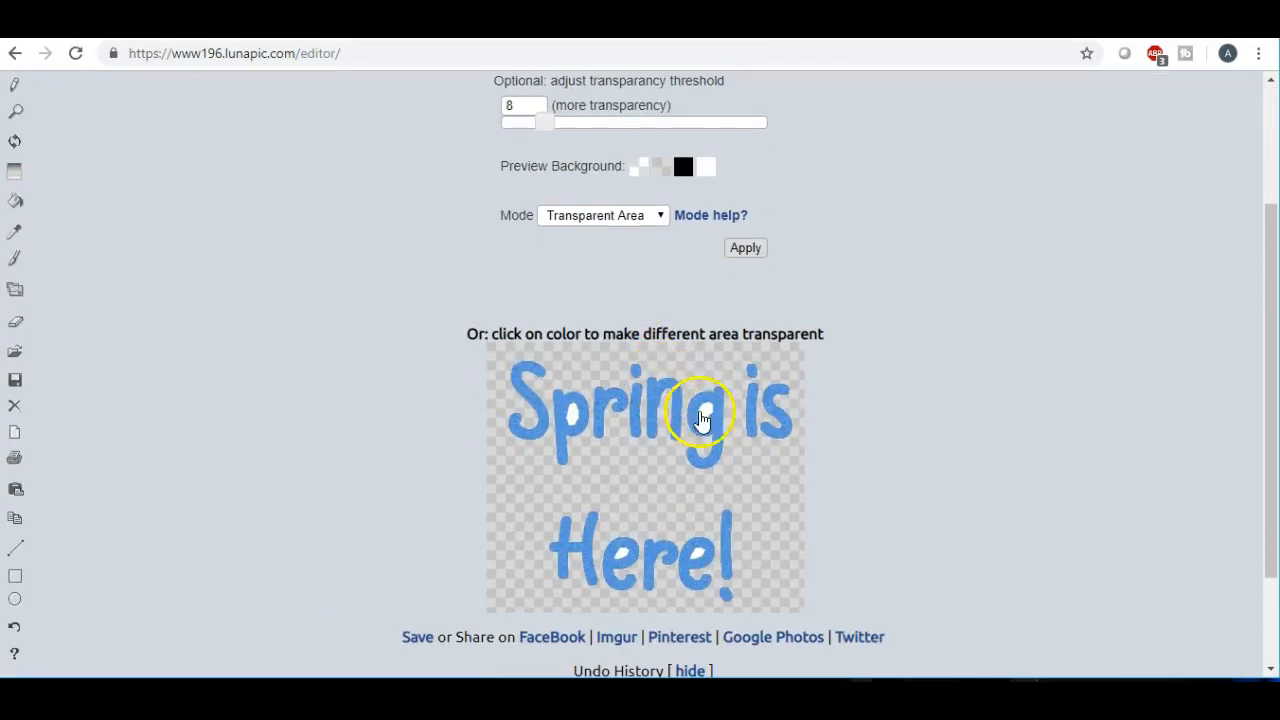
click(703, 413)
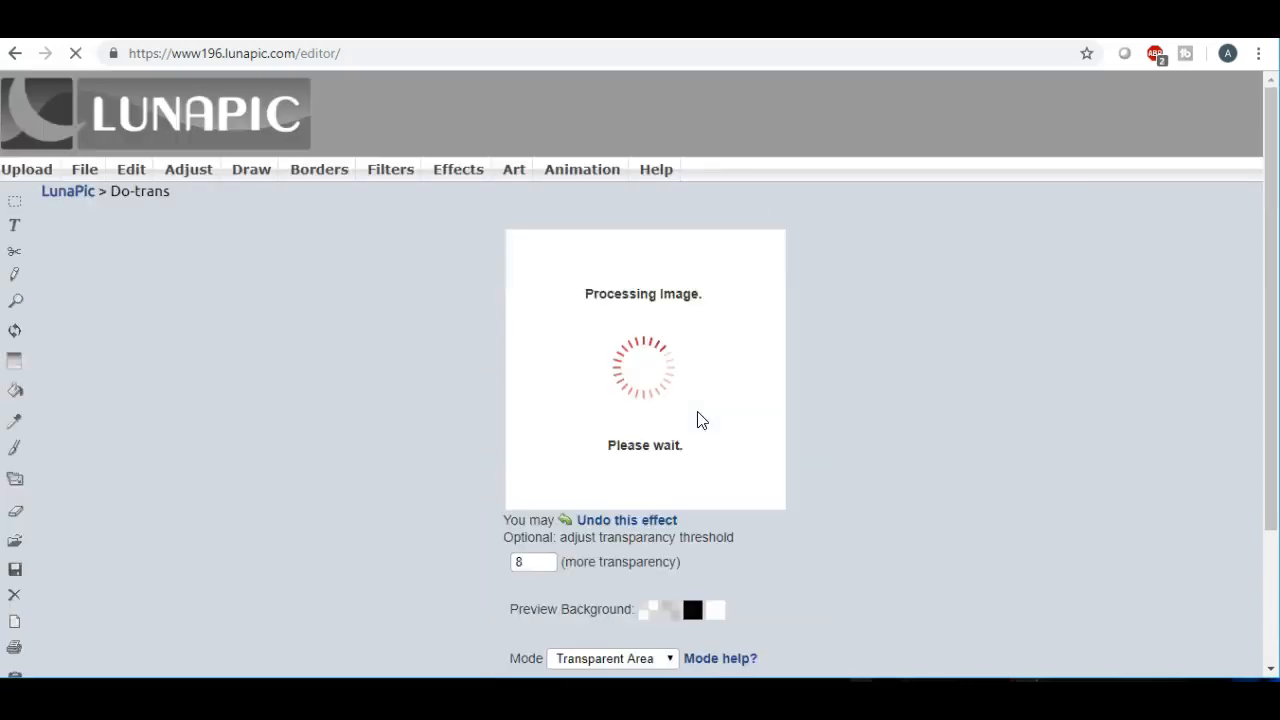
scroll(697, 367, down, 1)
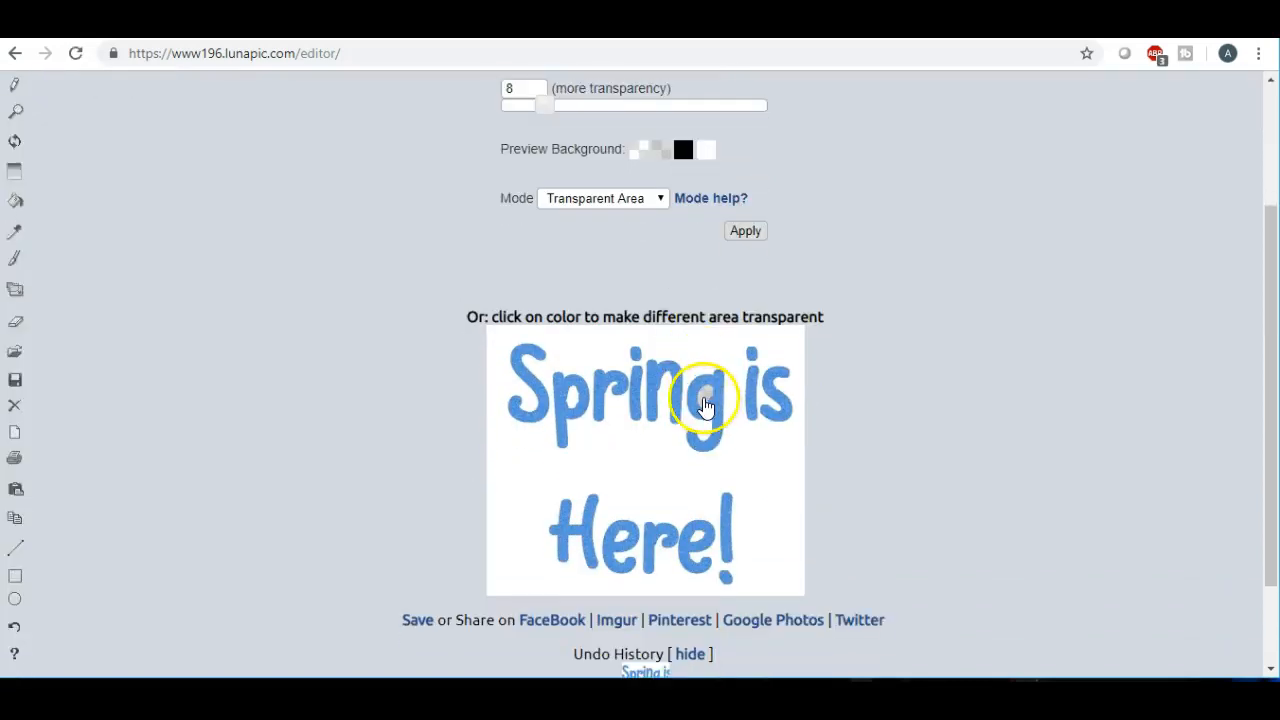
click(705, 405)
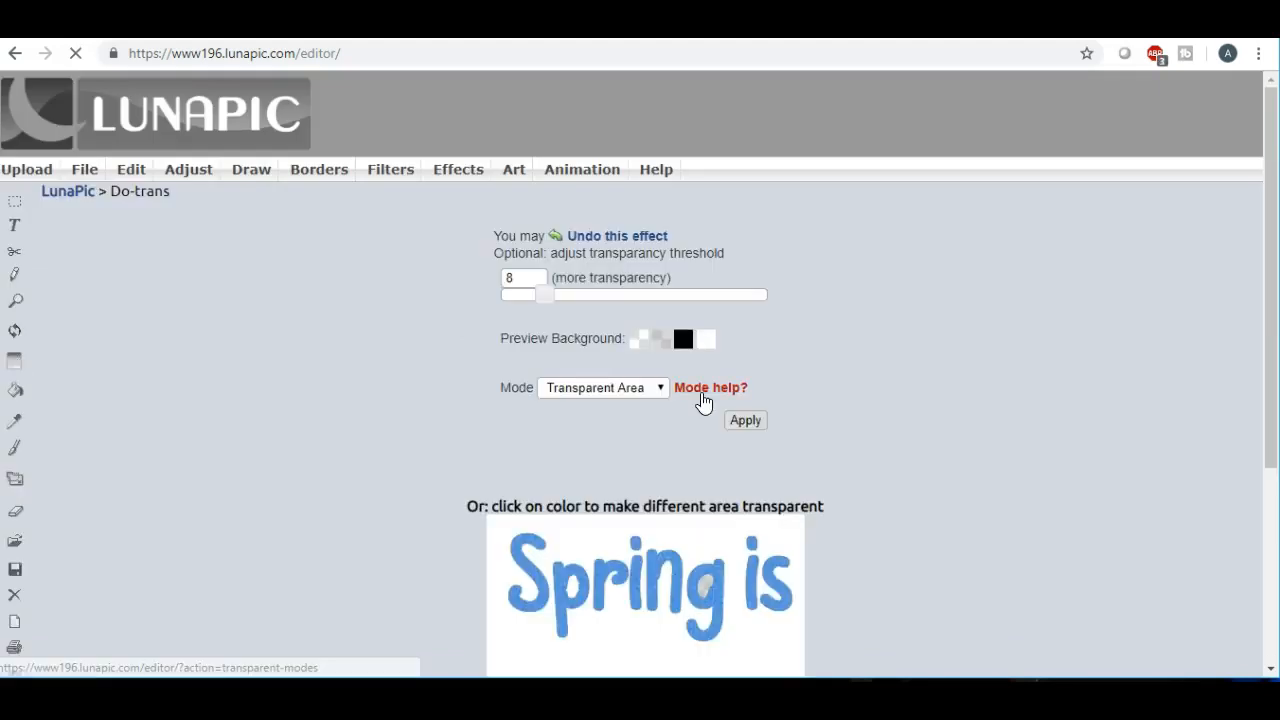
scroll(703, 403, down, 3)
click(666, 366)
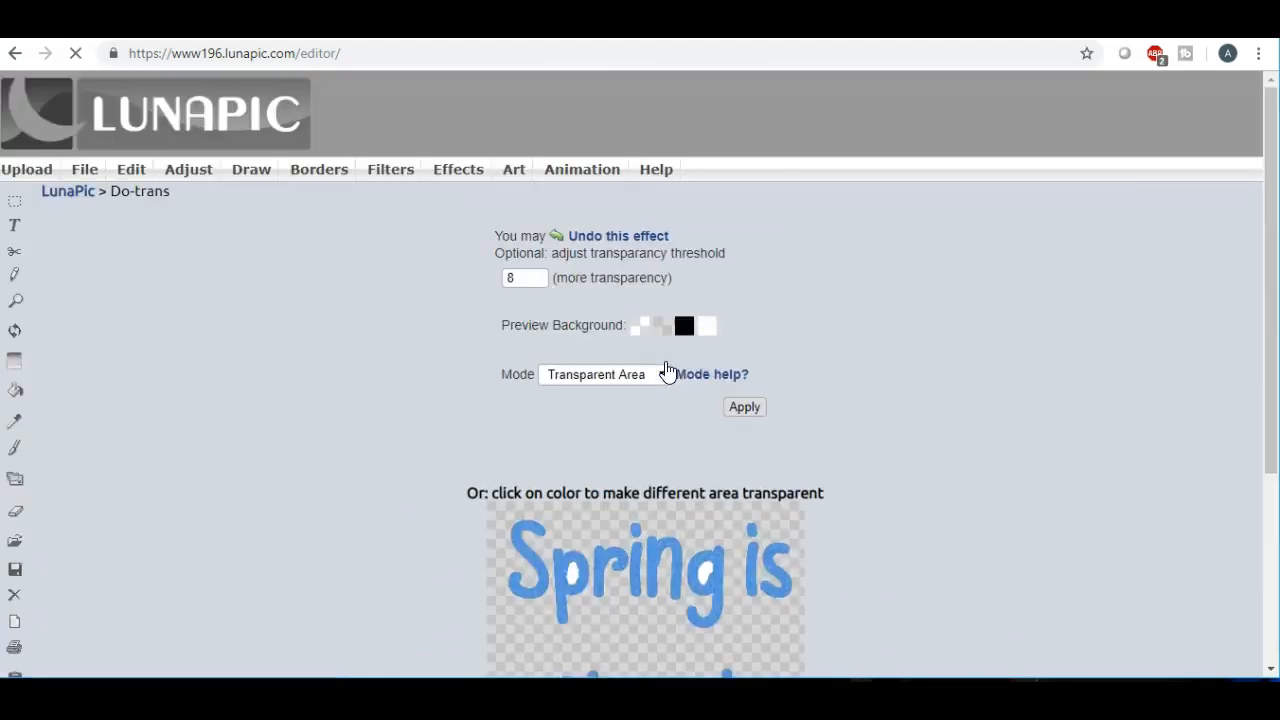
Step: Make the white areas inside the letters transparent together with the background
scroll(694, 366, down, 2)
scroll(660, 312, up, 2)
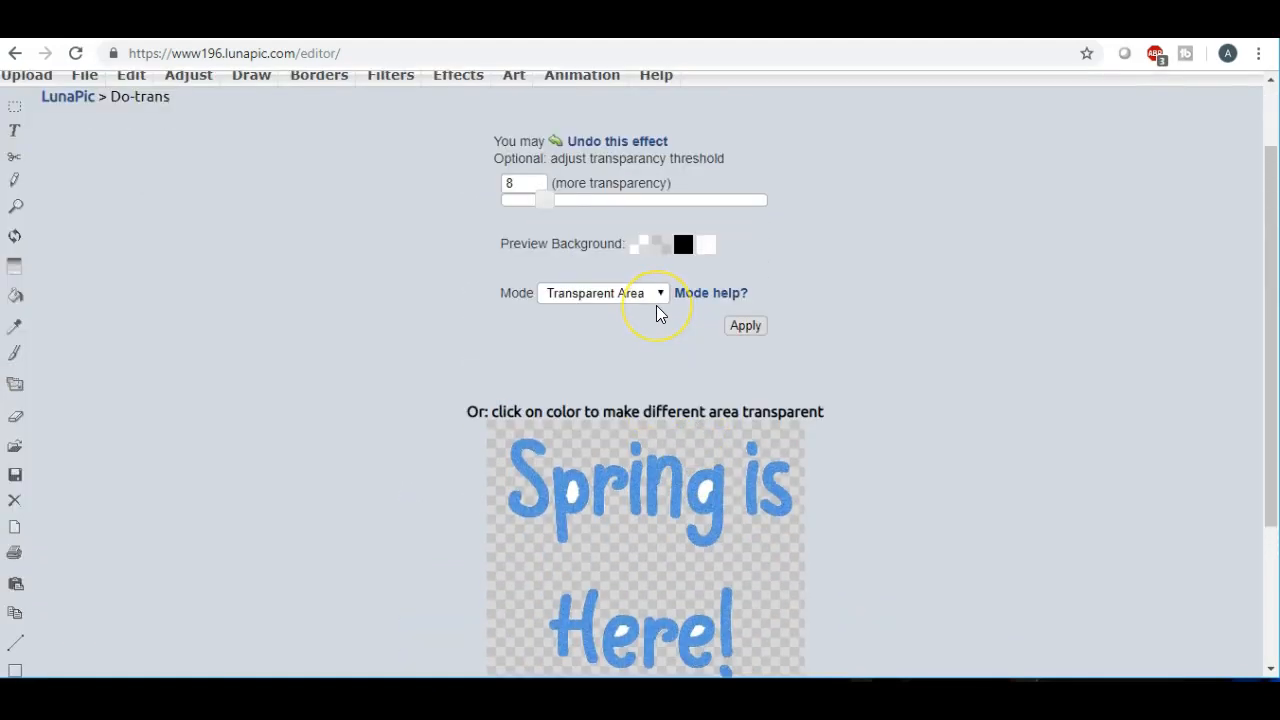
scroll(651, 337, down, 1)
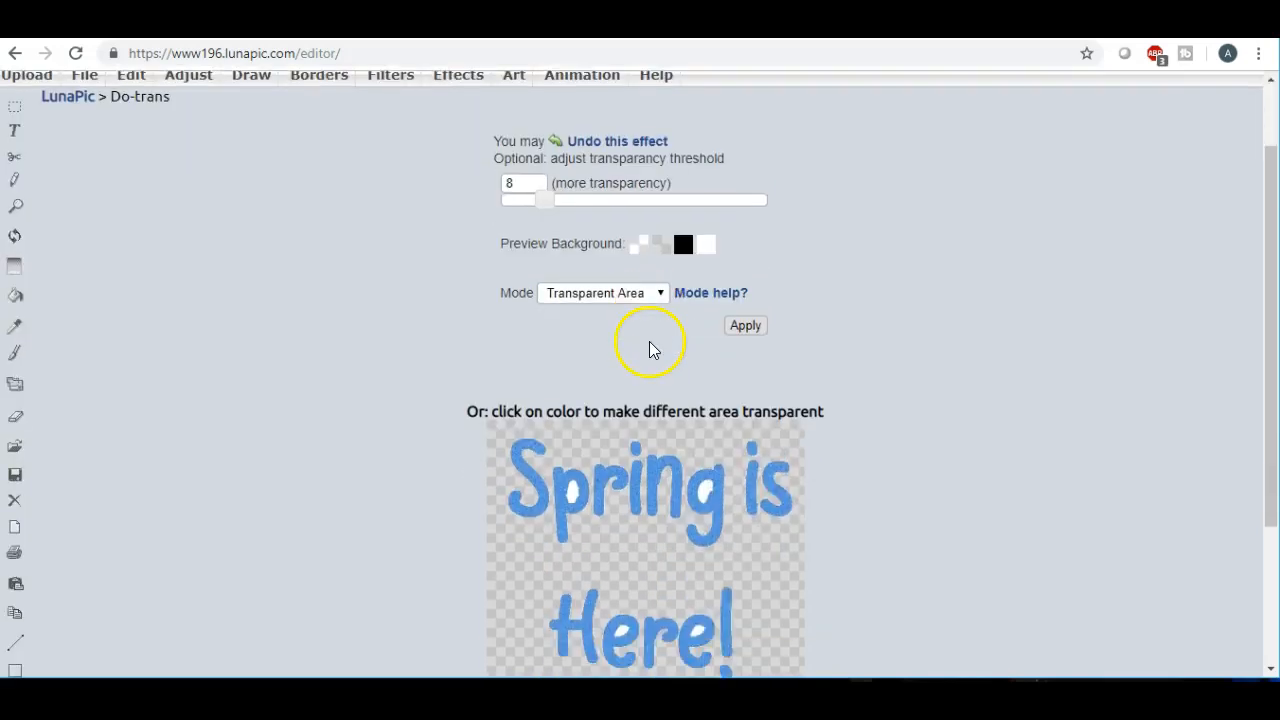
scroll(650, 349, down, 1)
scroll(651, 349, down, 1)
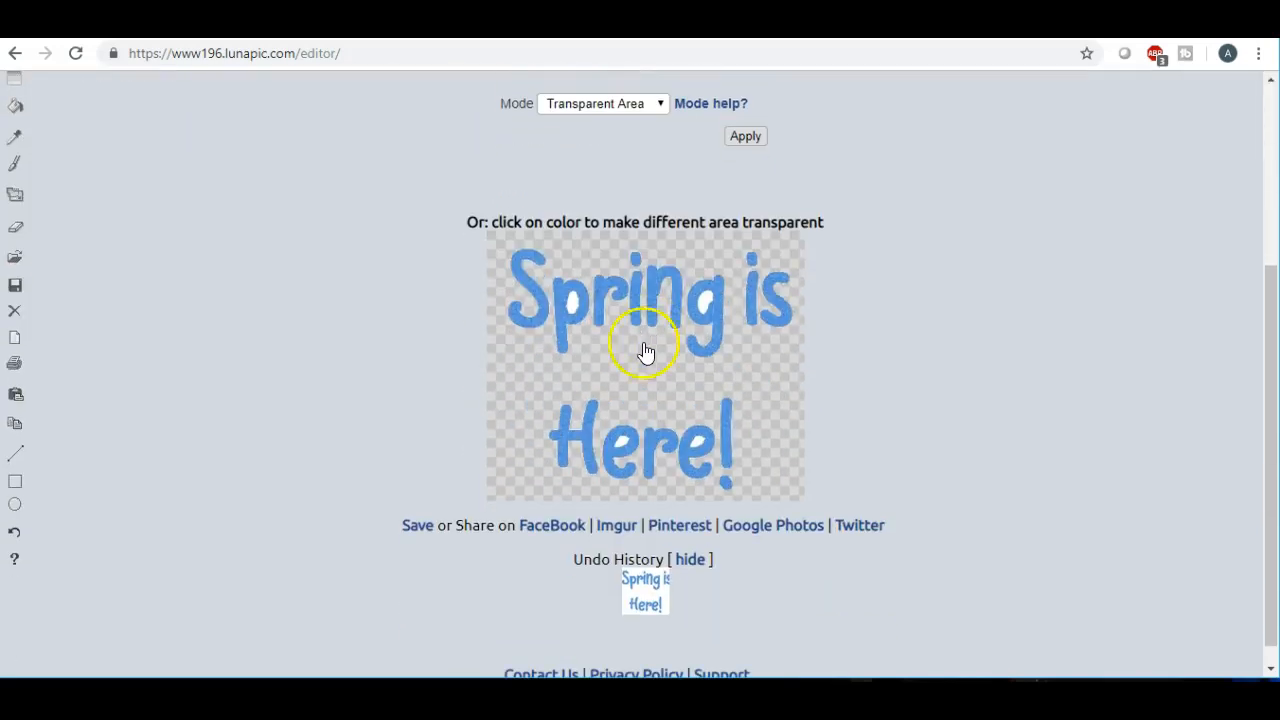
click(514, 409)
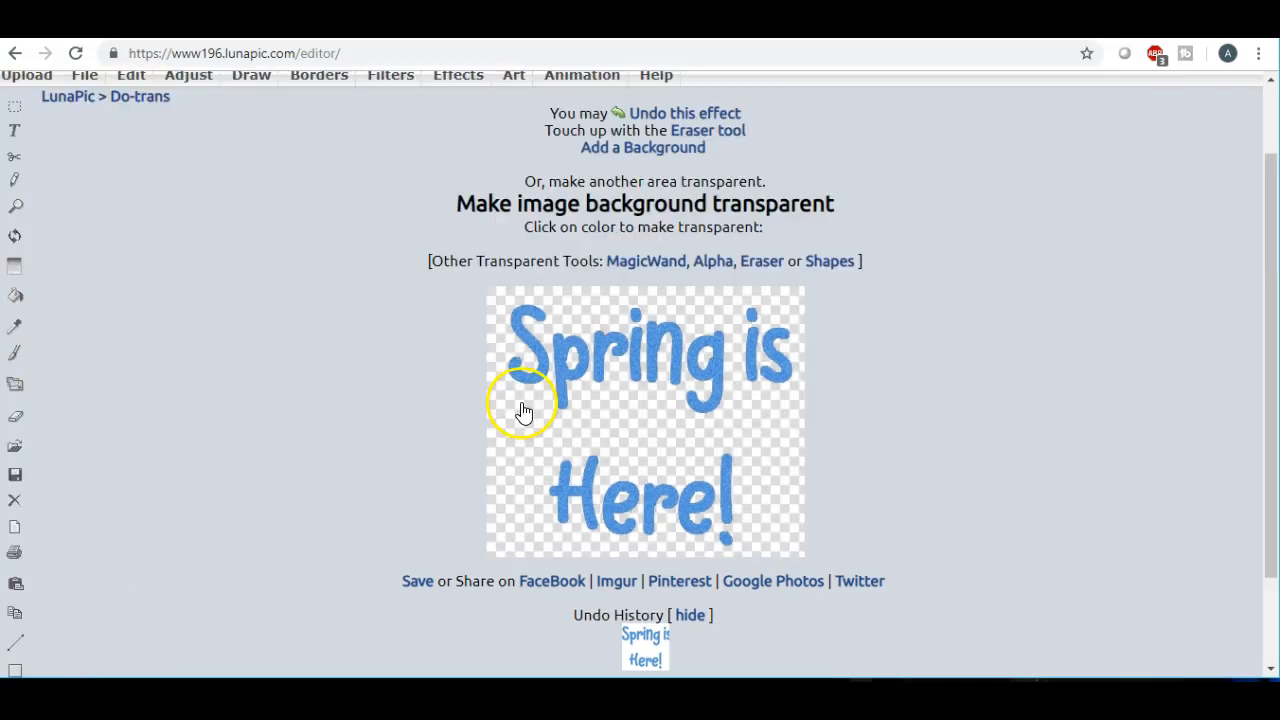
Step: Save the transparent image as PNG and open the downloaded file in the photo viewer
click(86, 170)
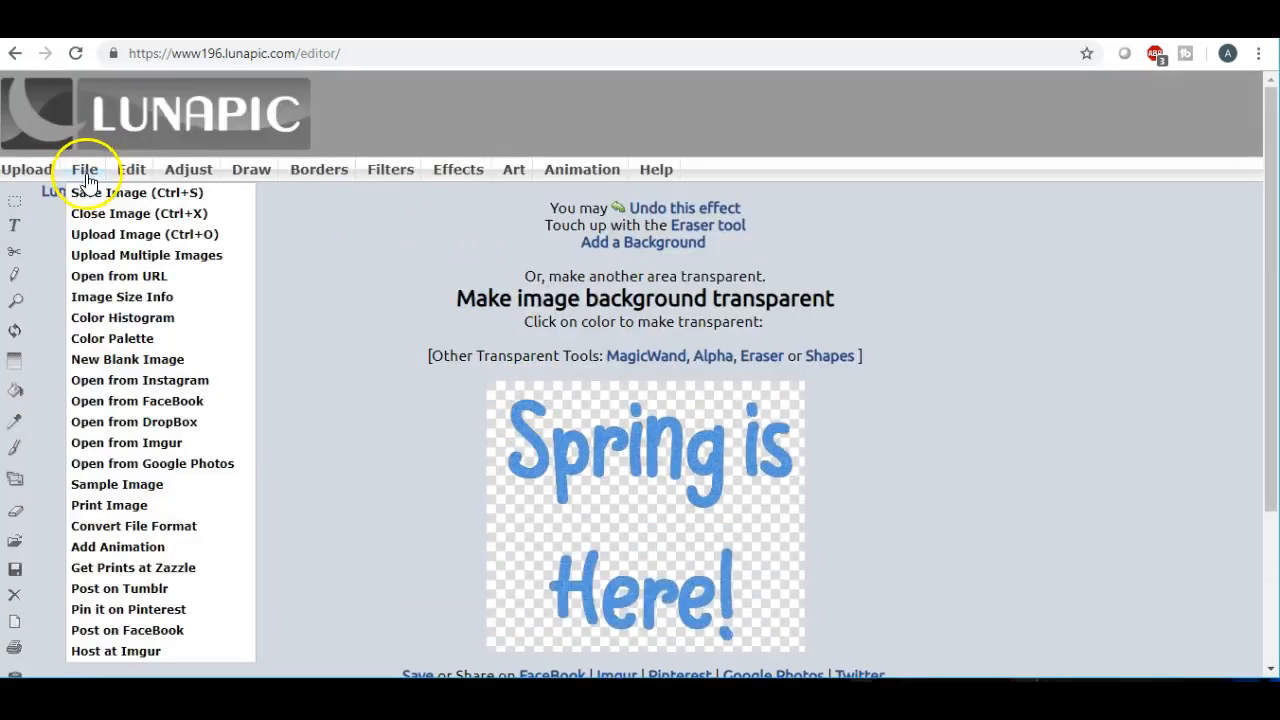
click(96, 194)
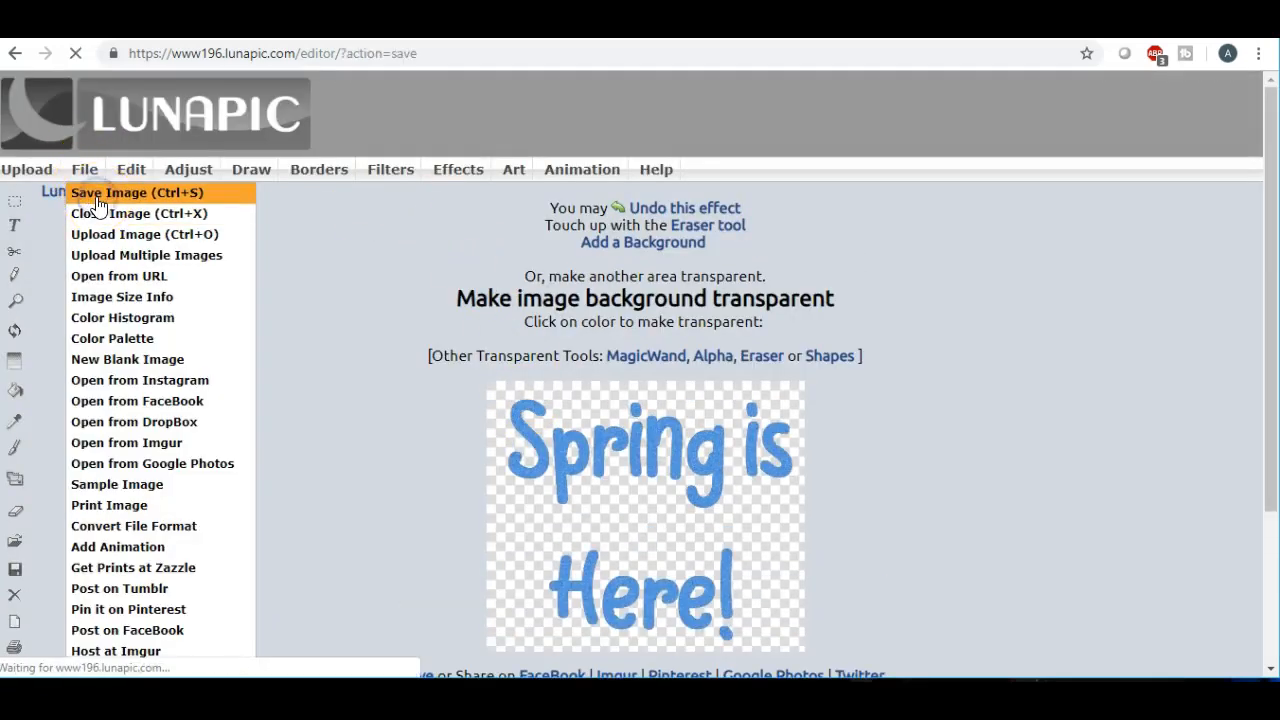
click(641, 262)
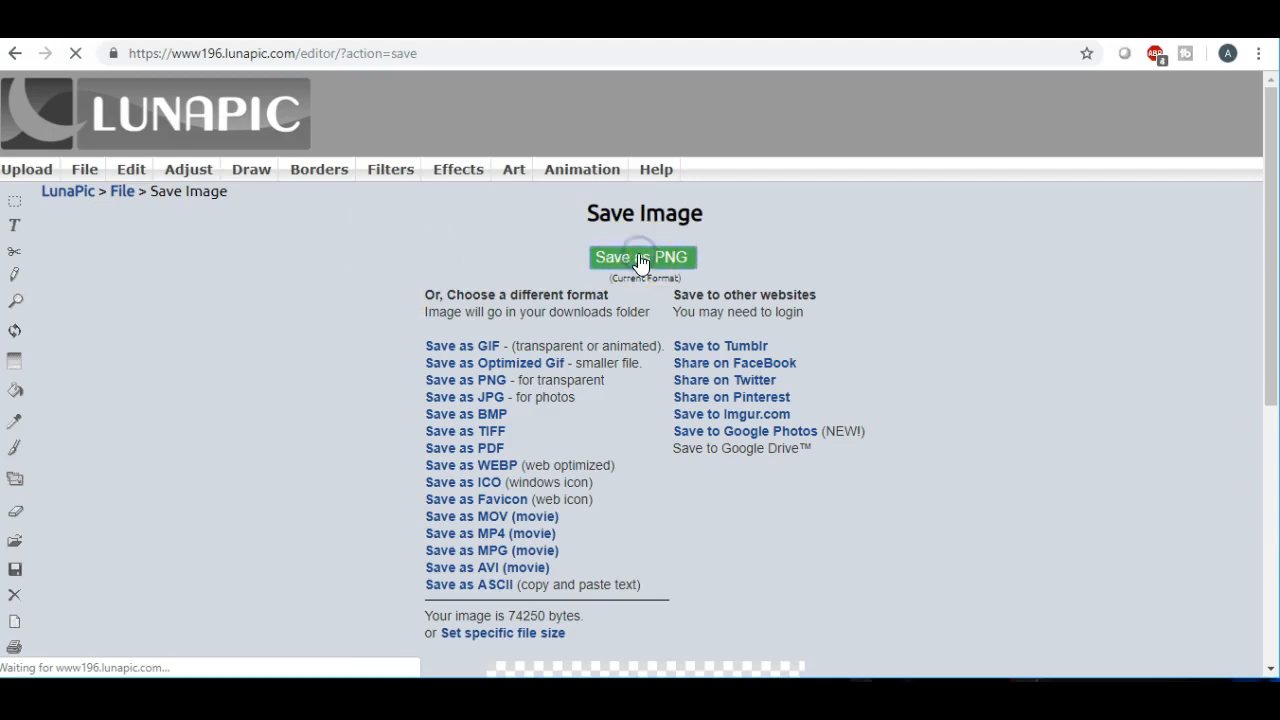
click(636, 262)
click(89, 658)
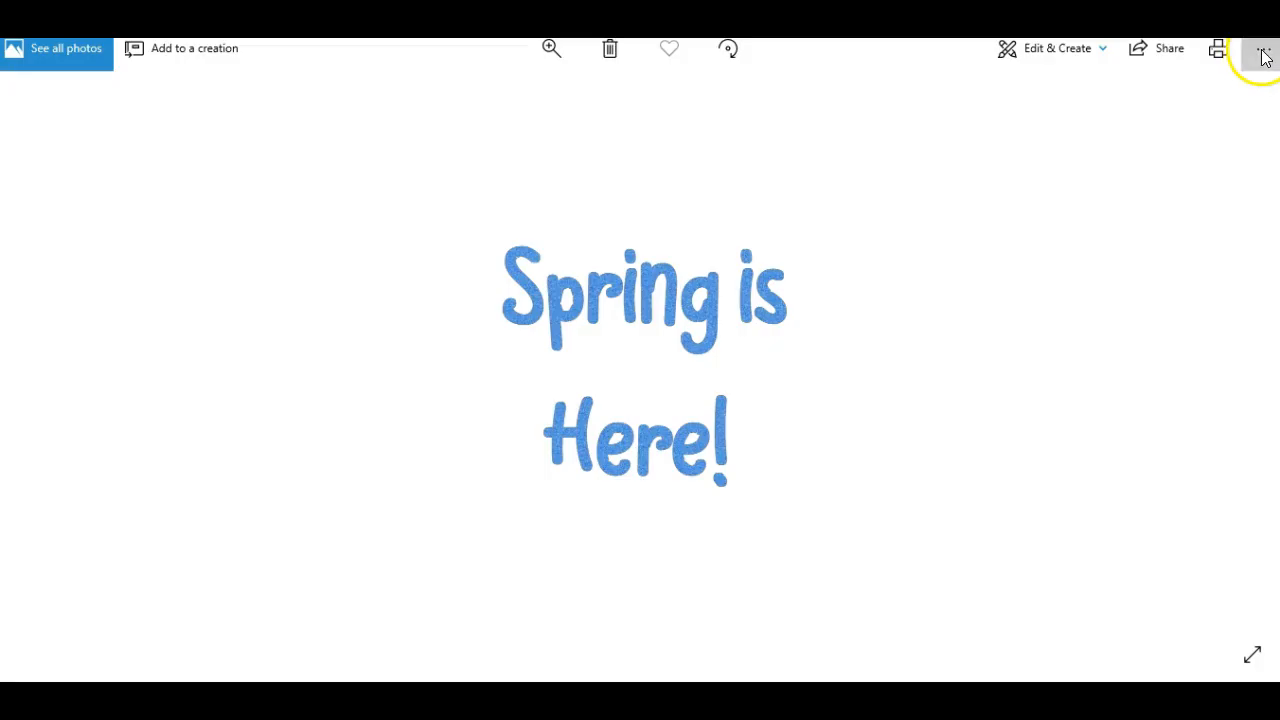
Step: Save a copy of the transparent picture to the Desktop as spring2 in PNG format
click(1263, 52)
click(1200, 126)
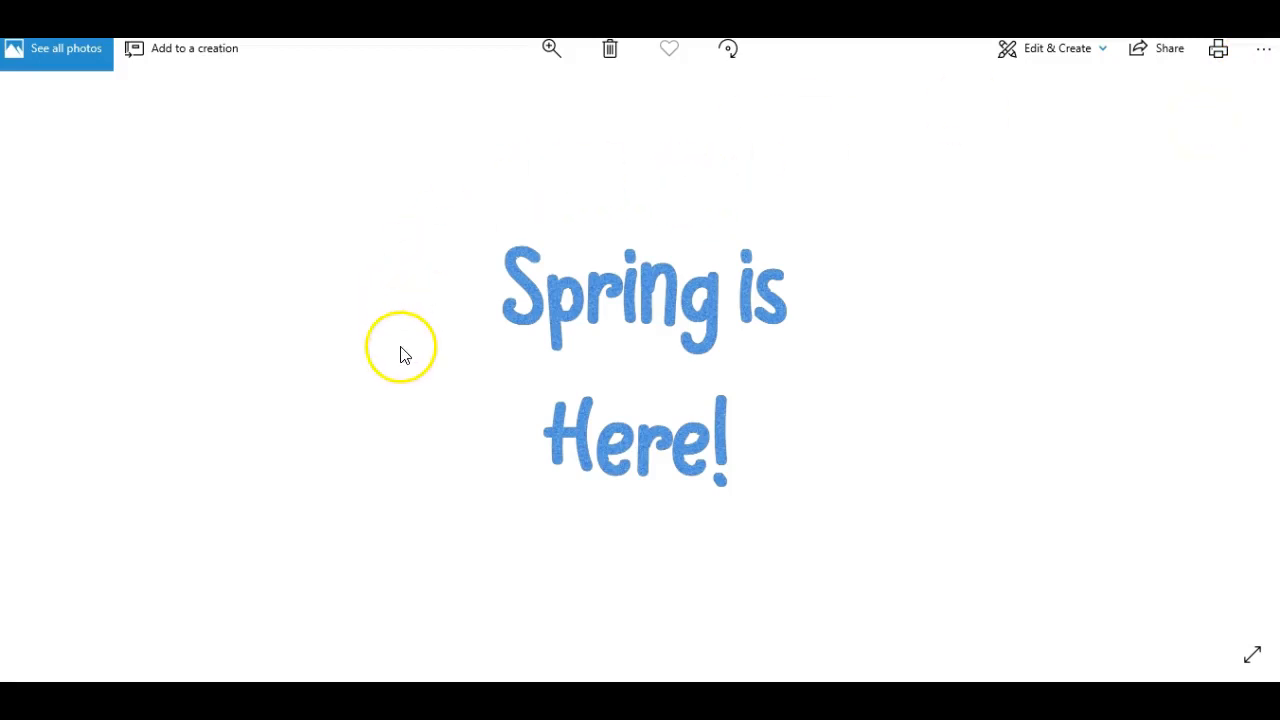
drag(270, 352, 127, 352)
text(sp)
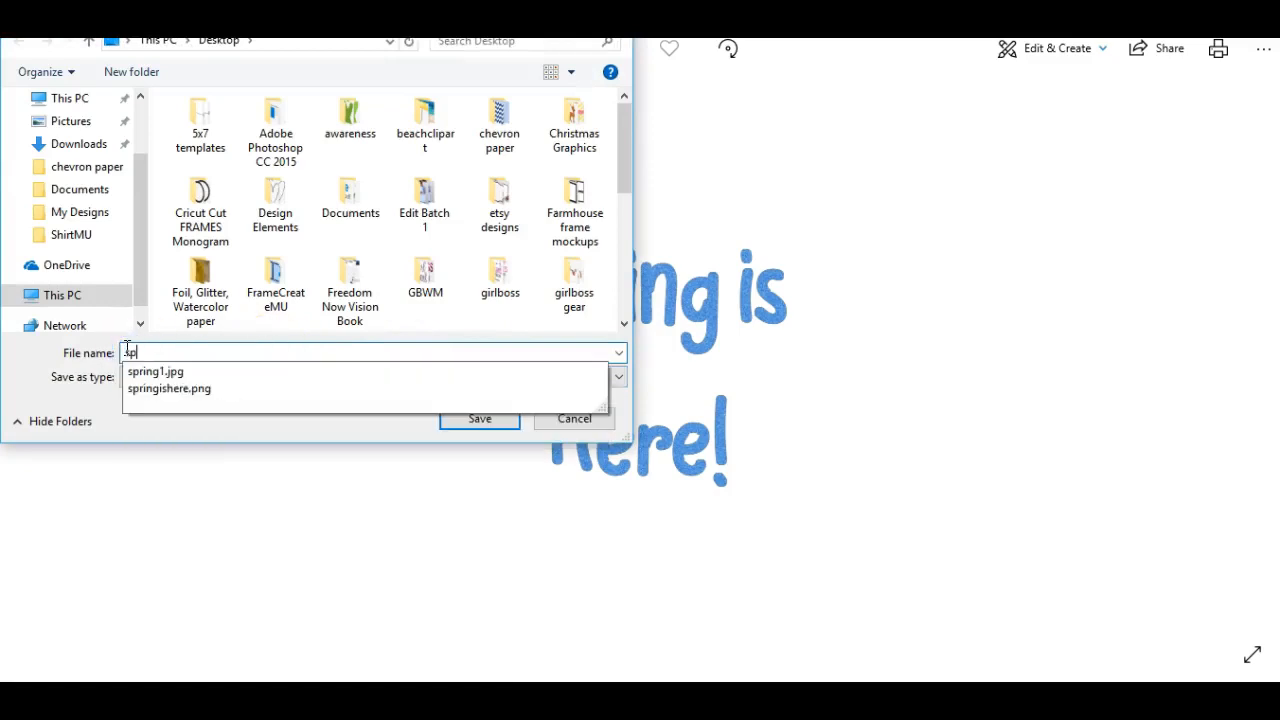
text(ring2)
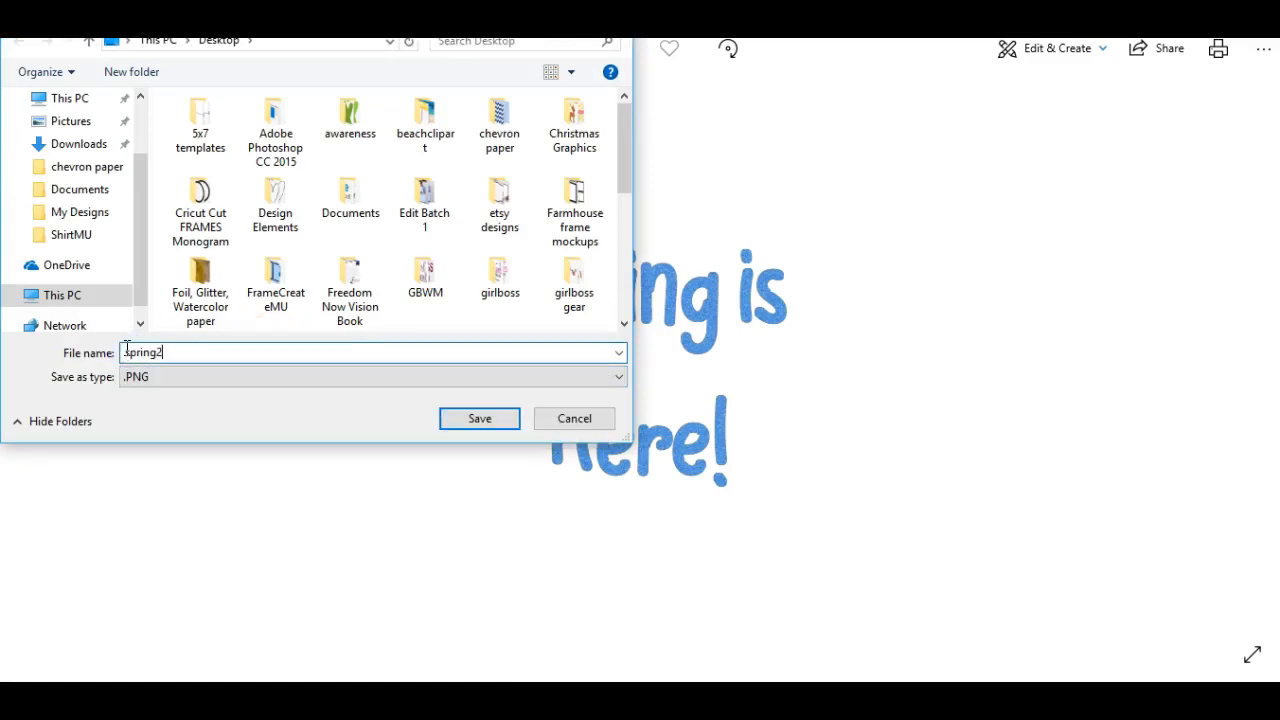
click(485, 420)
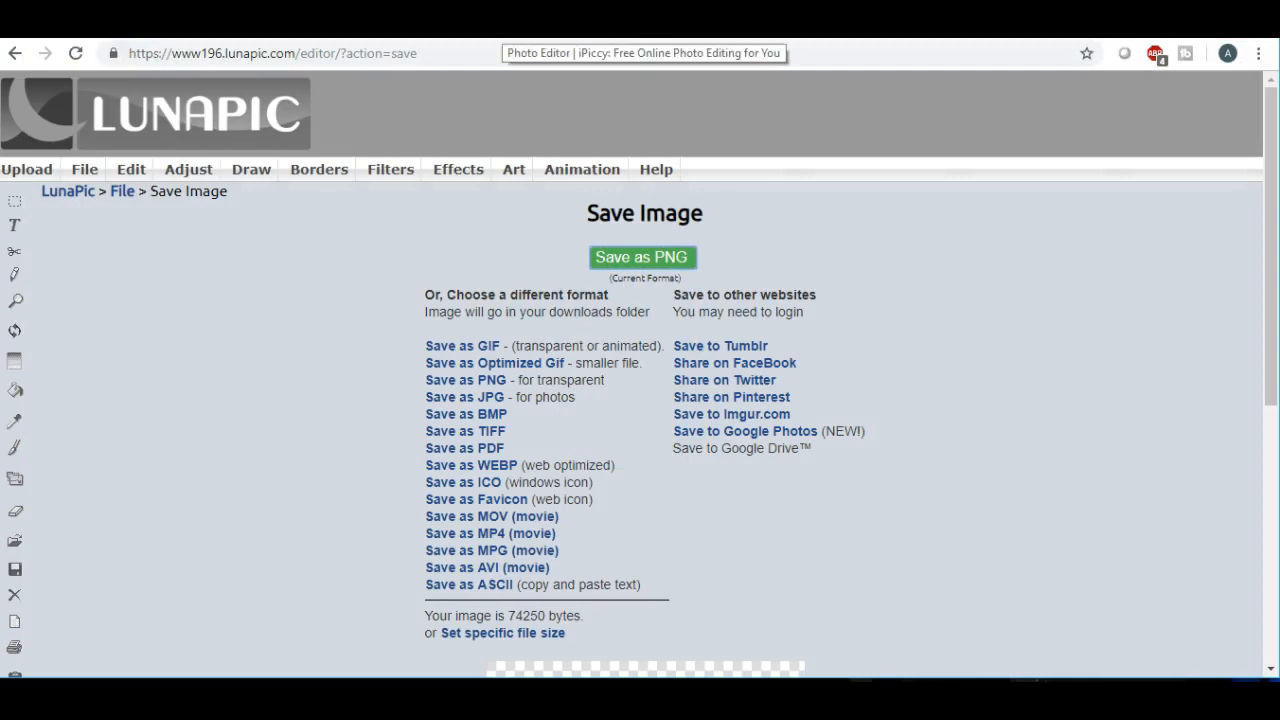
Step: Switch back to iPiccy and open the Designer with a blank canvas
click(504, 24)
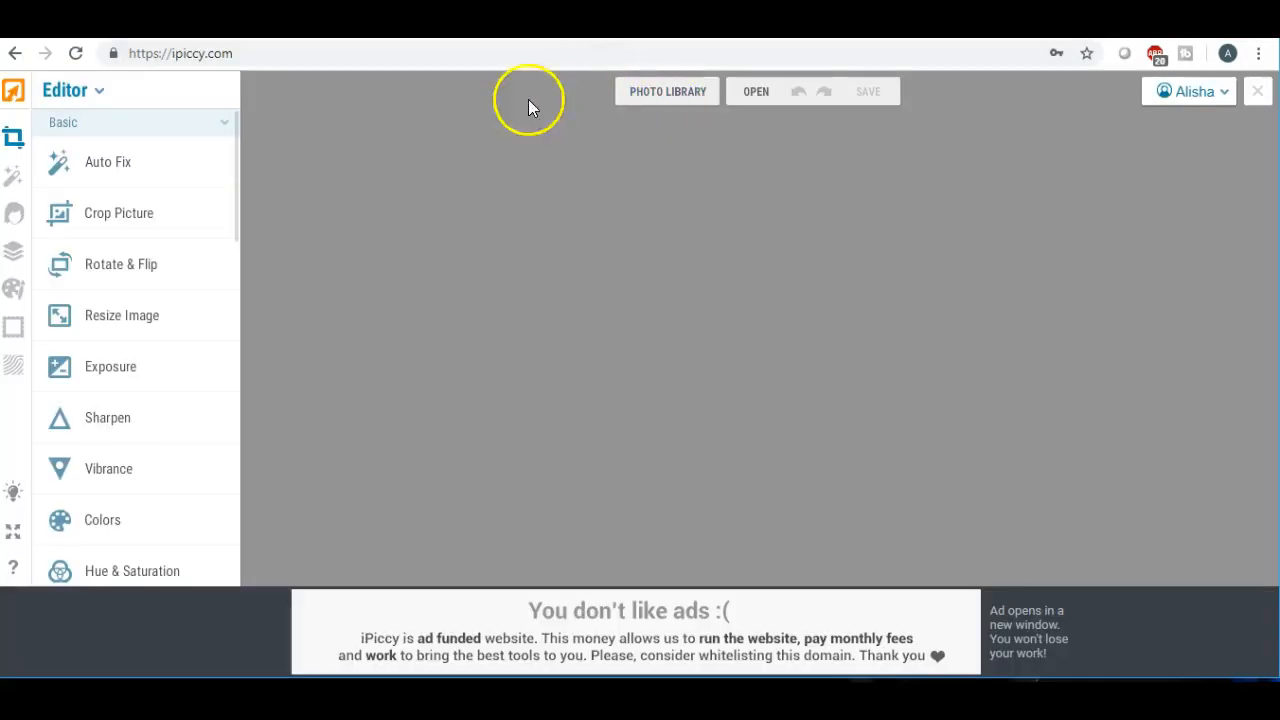
click(100, 91)
click(78, 176)
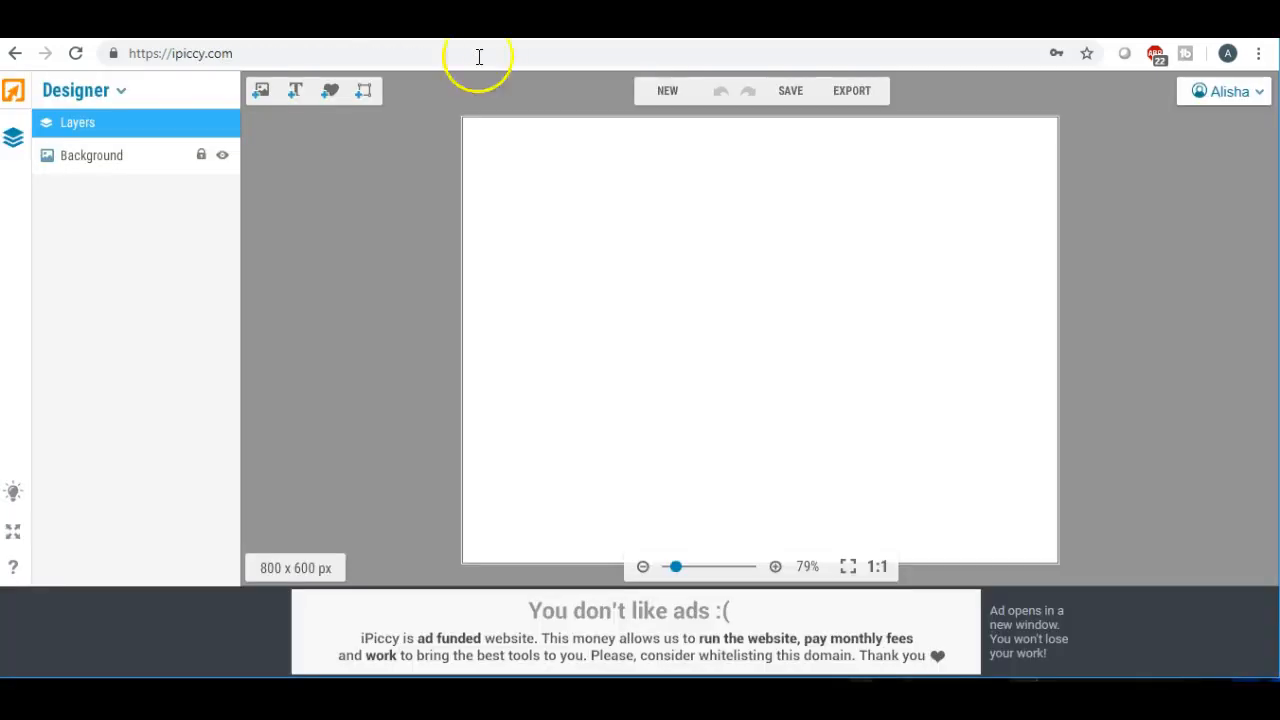
Step: Set the Background layer's fade to 100% to make the canvas transparent, and deselect the layer
click(103, 160)
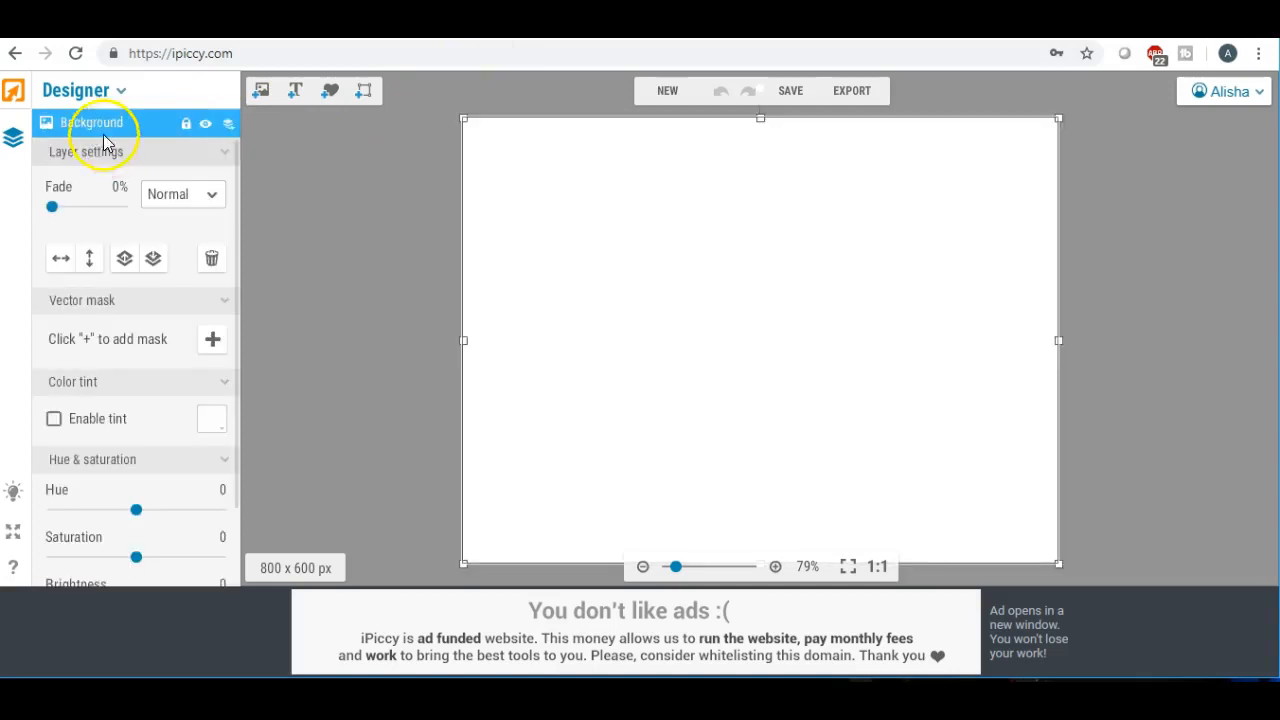
drag(51, 210, 140, 217)
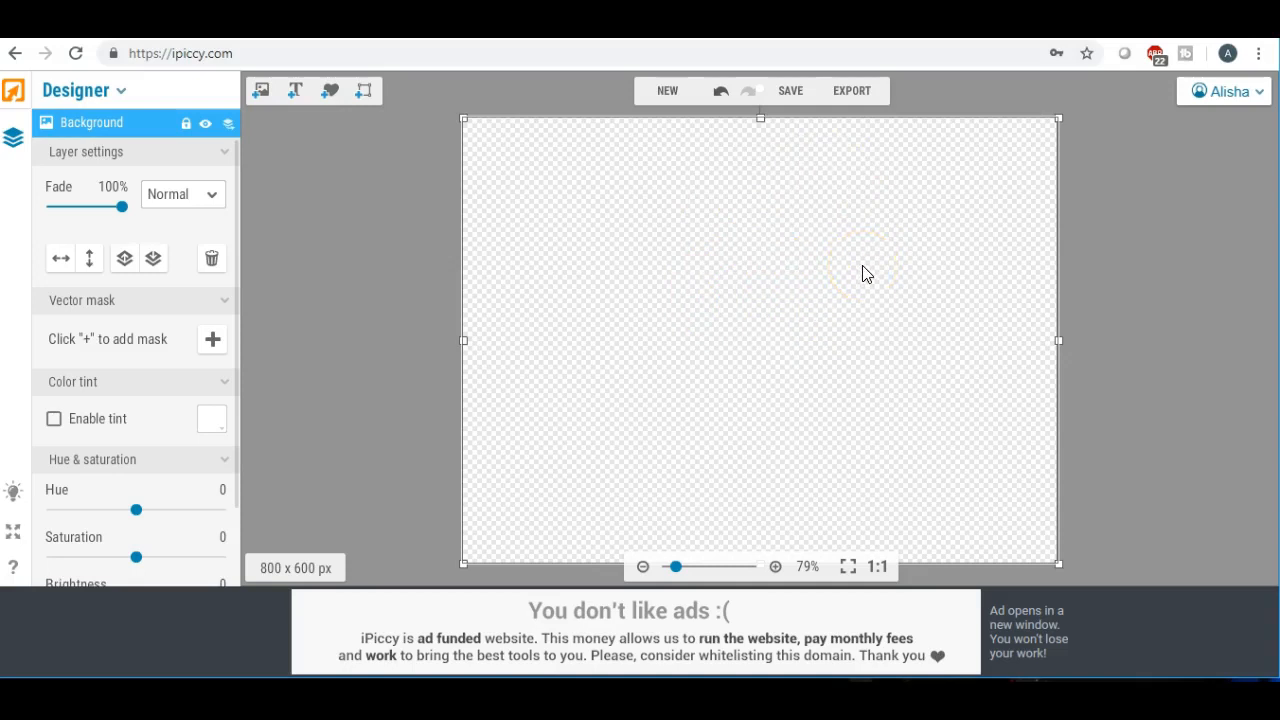
click(825, 248)
Step: Try out the uploaded floral springishere image enlarged on the canvas and delete it
click(260, 91)
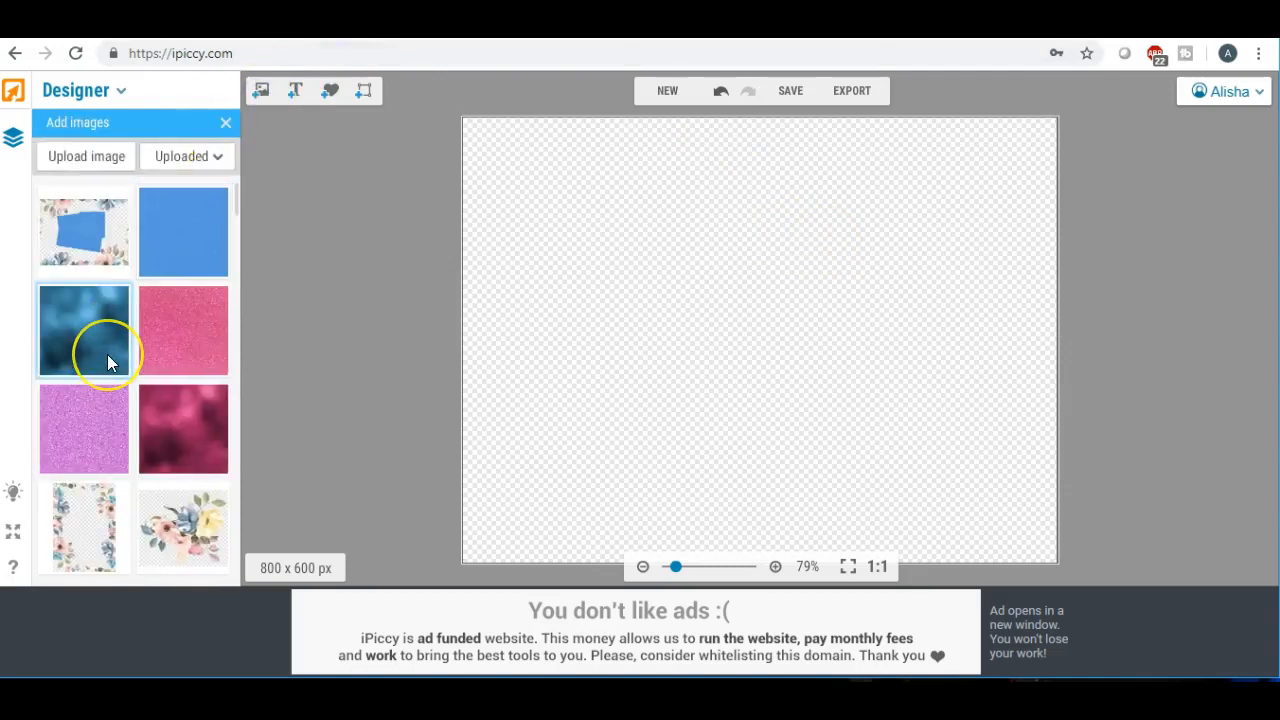
click(68, 218)
drag(74, 215, 665, 253)
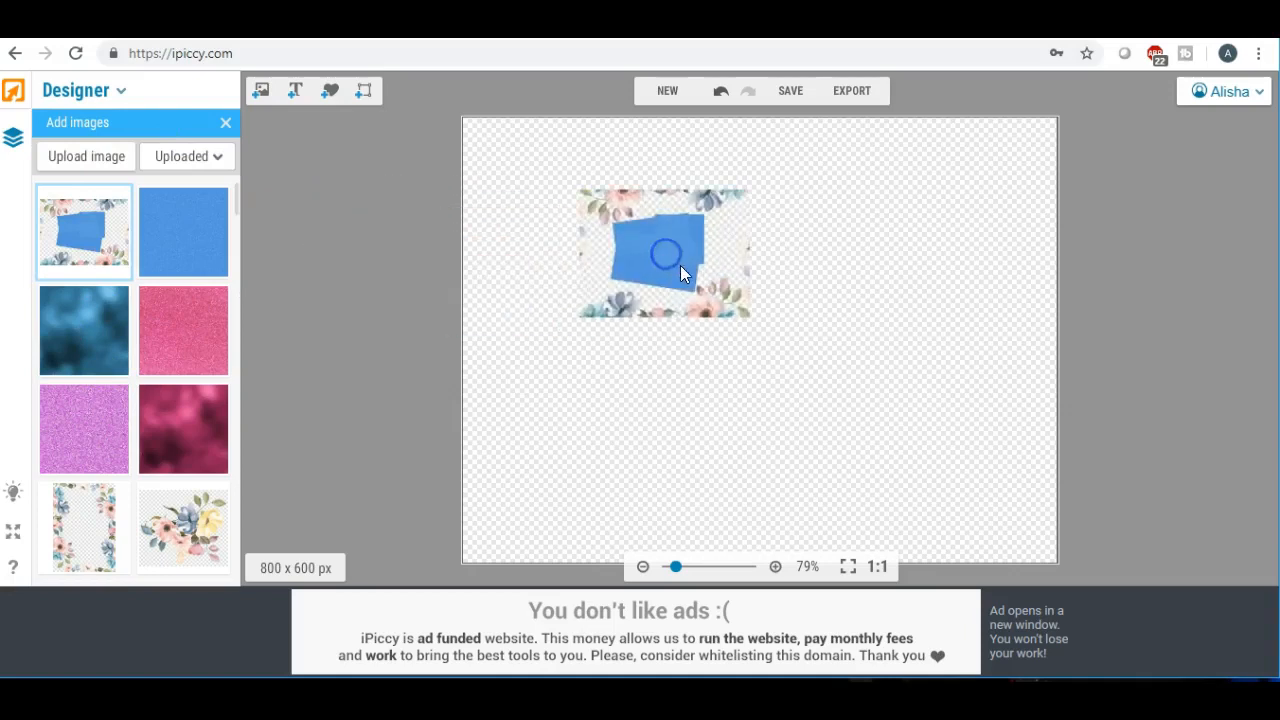
drag(749, 318, 1057, 497)
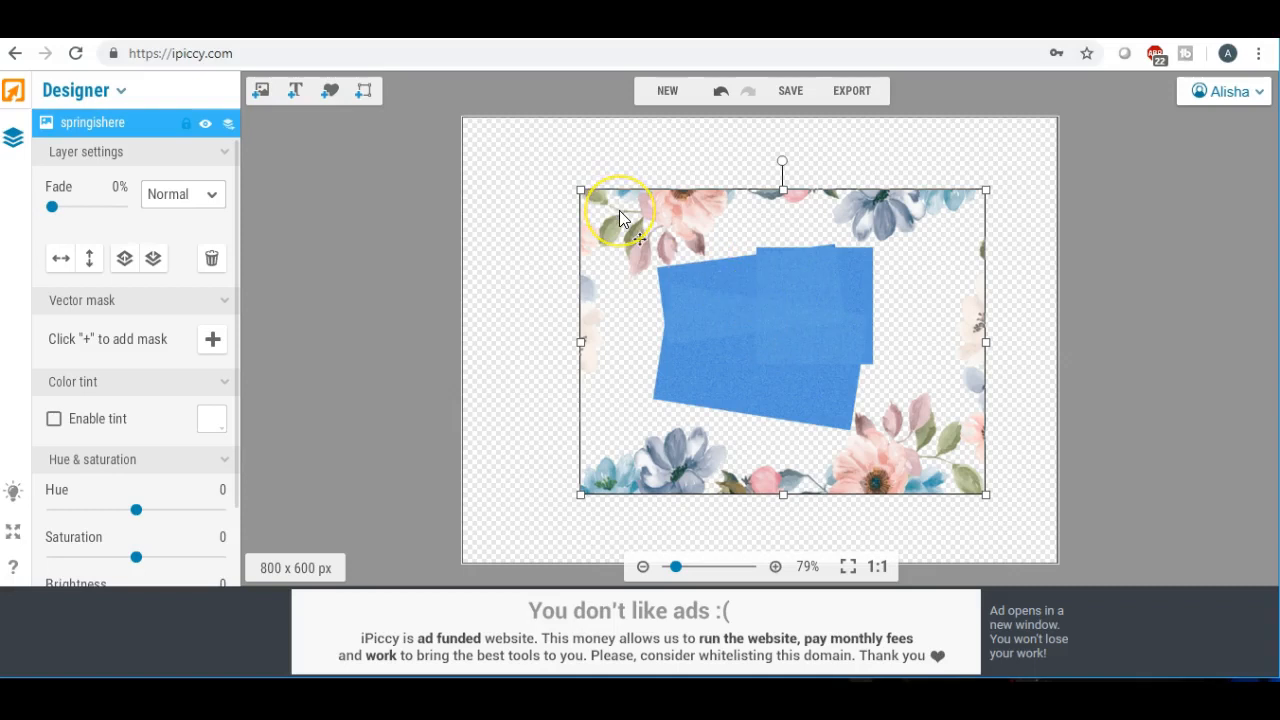
key(Delete)
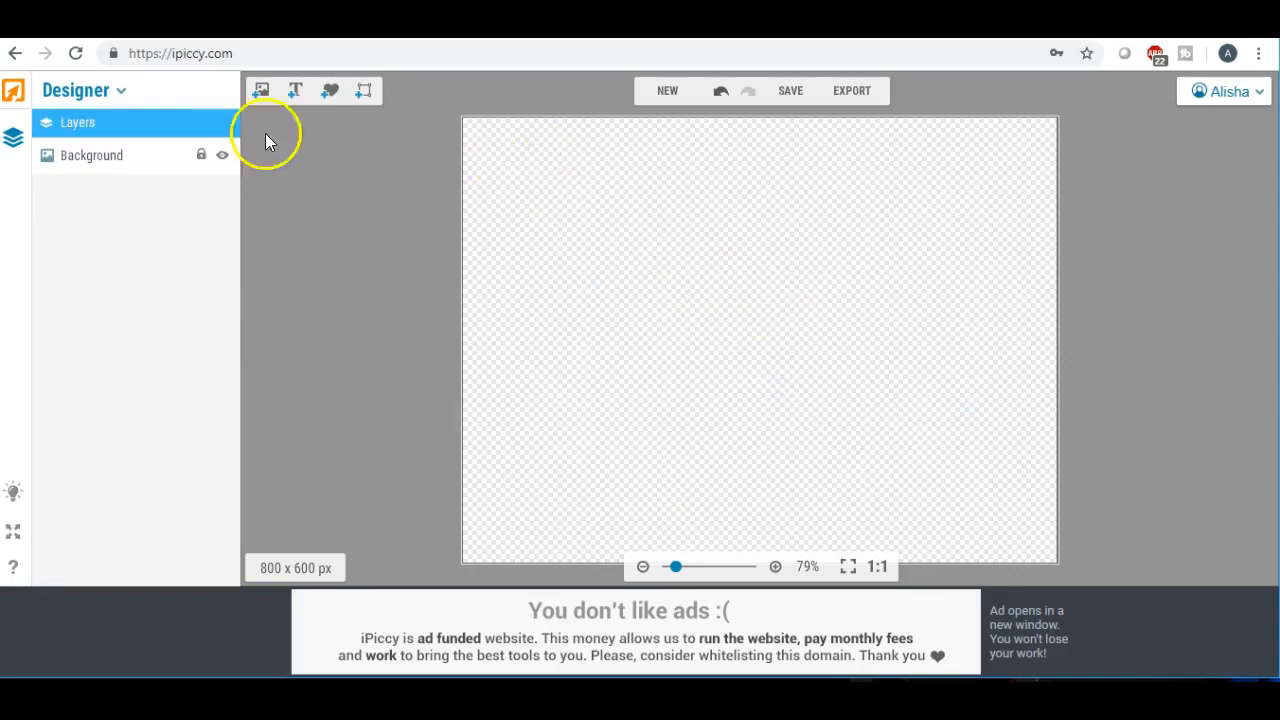
Step: Upload the spring2 picture from the Desktop to the image library
click(261, 90)
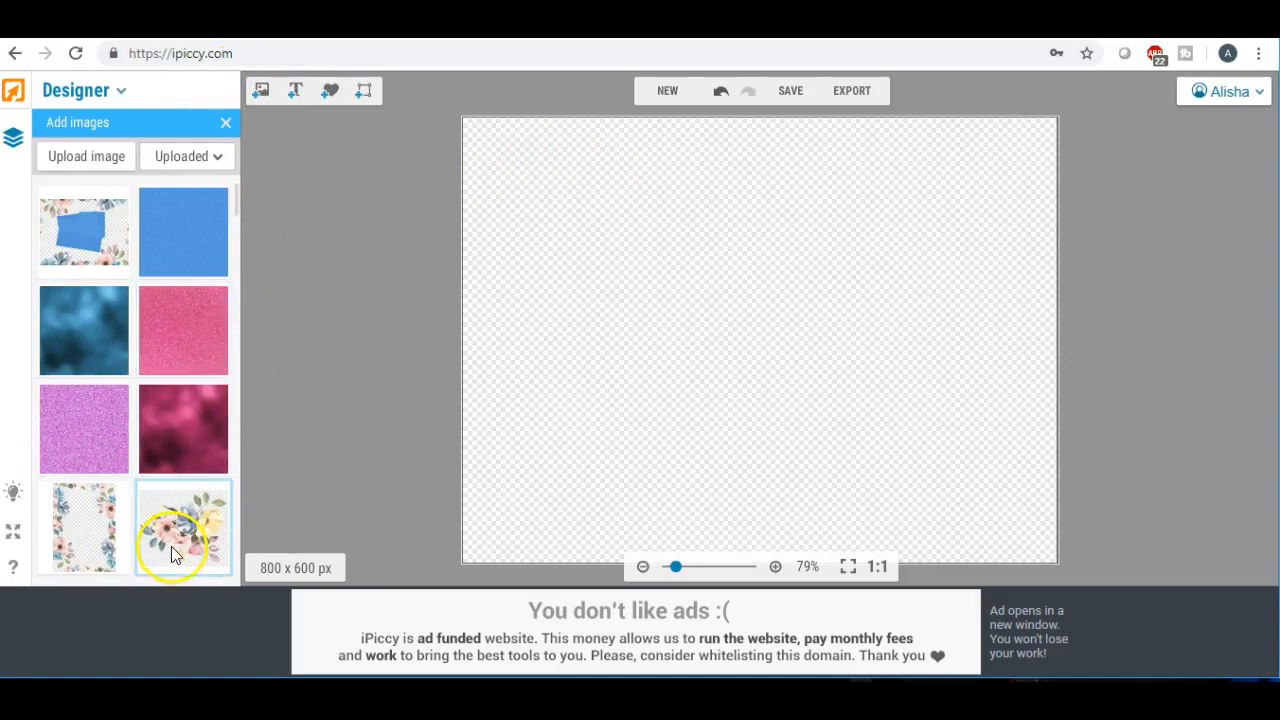
click(109, 152)
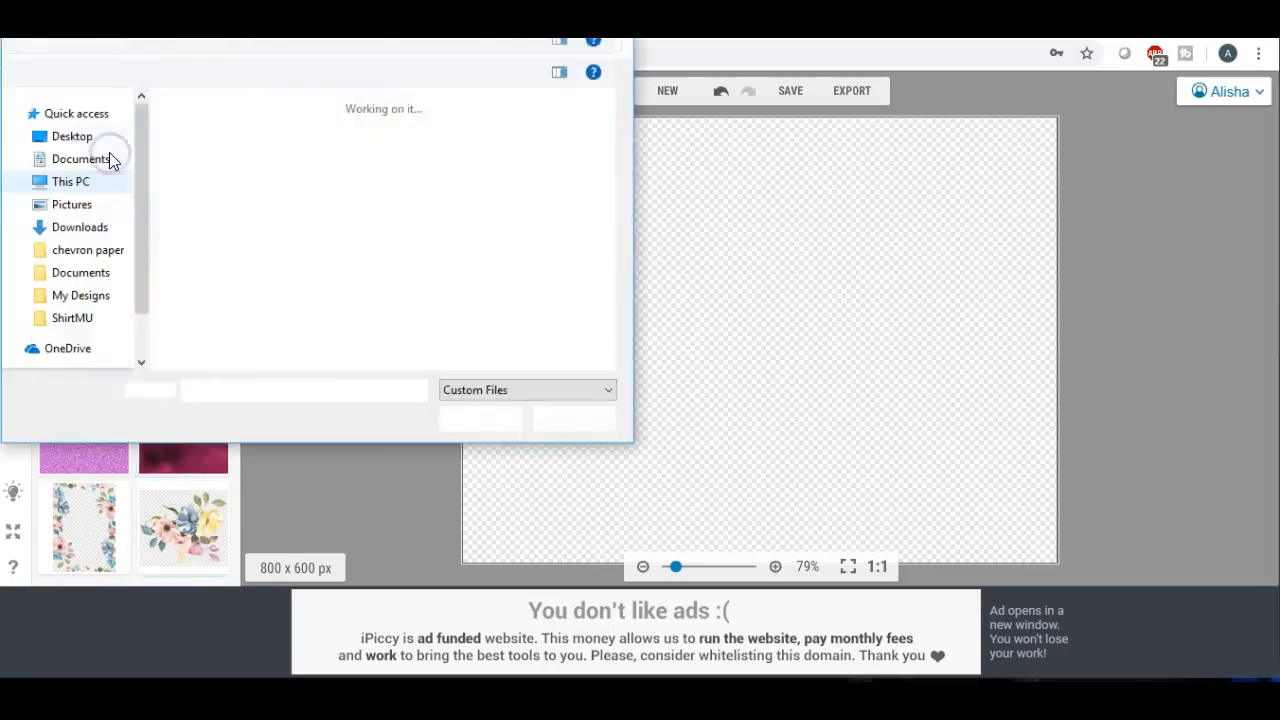
drag(627, 126, 645, 290)
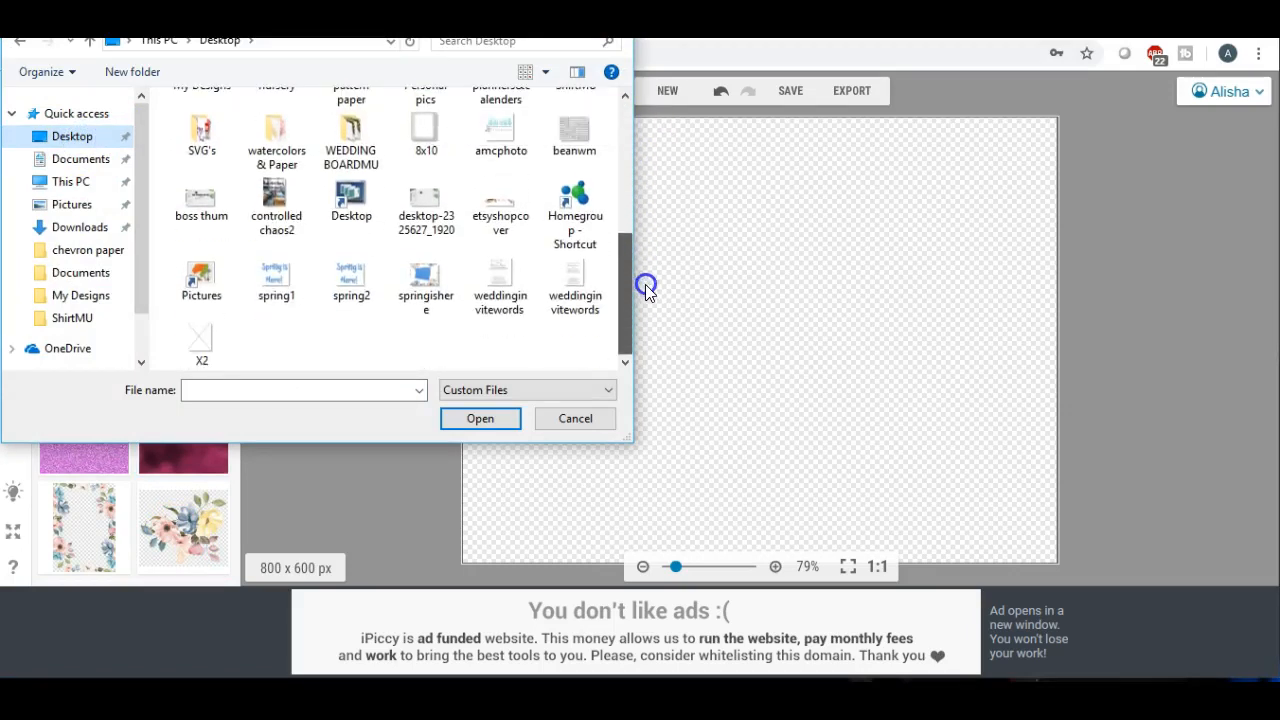
double_click(340, 280)
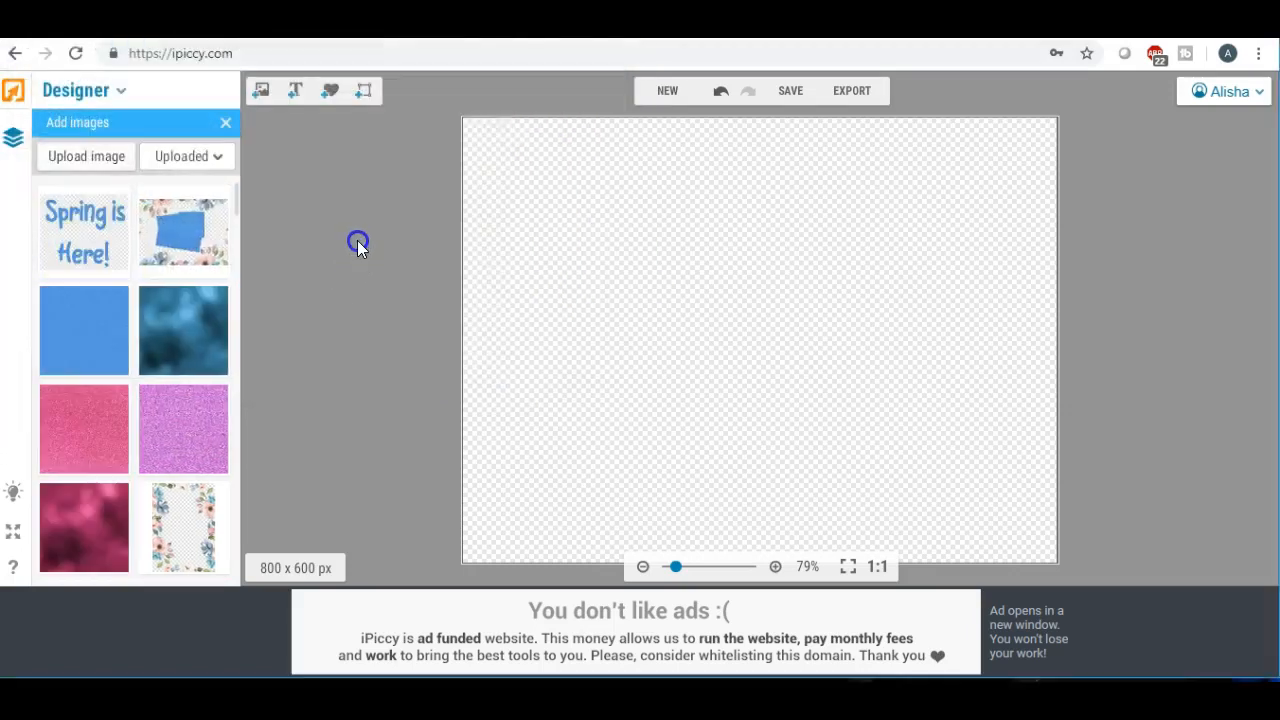
Step: Place the spring2 text image on the canvas, enlarge it, position it near the center and deselect it
drag(75, 227, 697, 294)
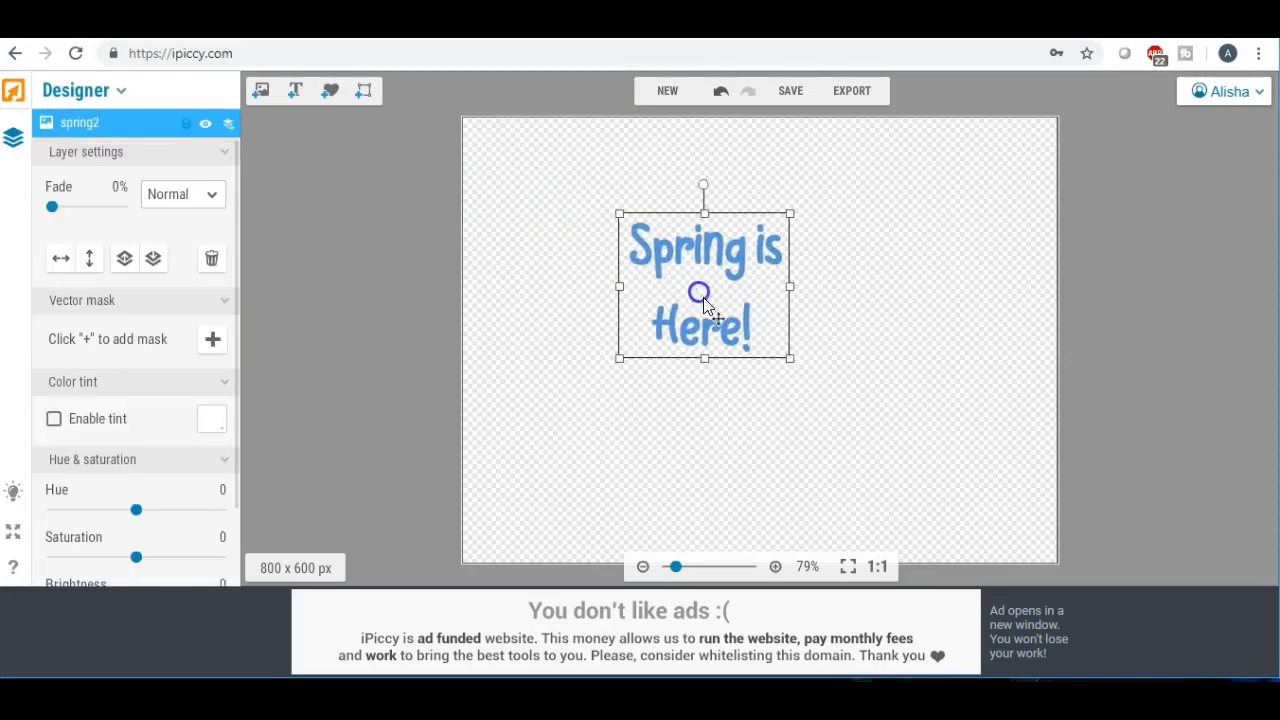
drag(789, 363, 950, 467)
drag(754, 326, 727, 309)
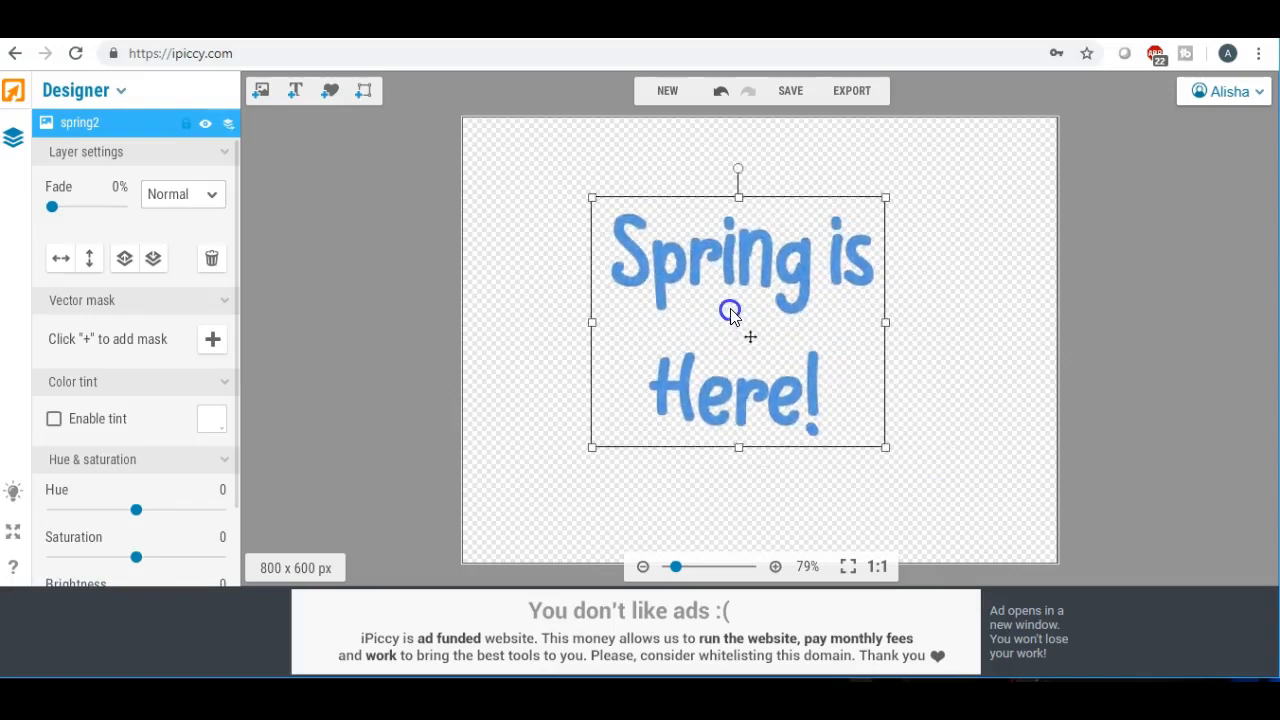
click(523, 271)
Step: Add the uploaded floral bouquet image to the canvas, rotate it clockwise and move it to the upper-left corner
click(258, 91)
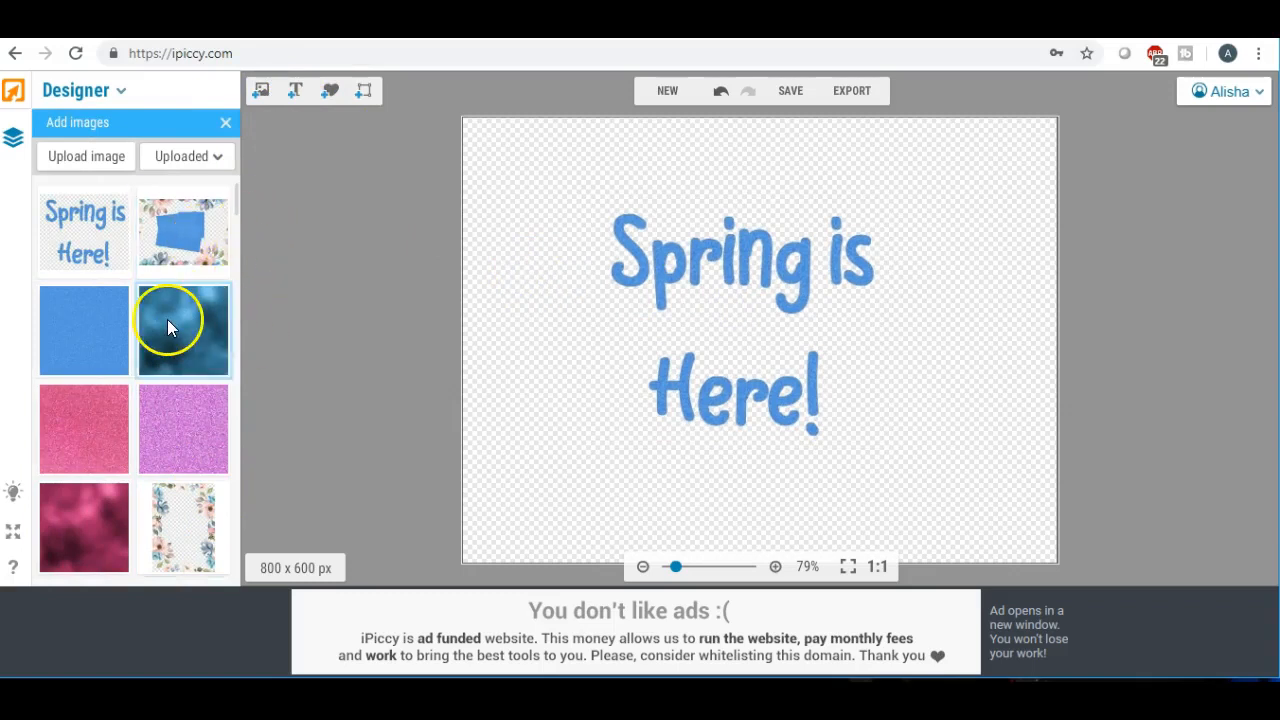
scroll(236, 191, down, 5)
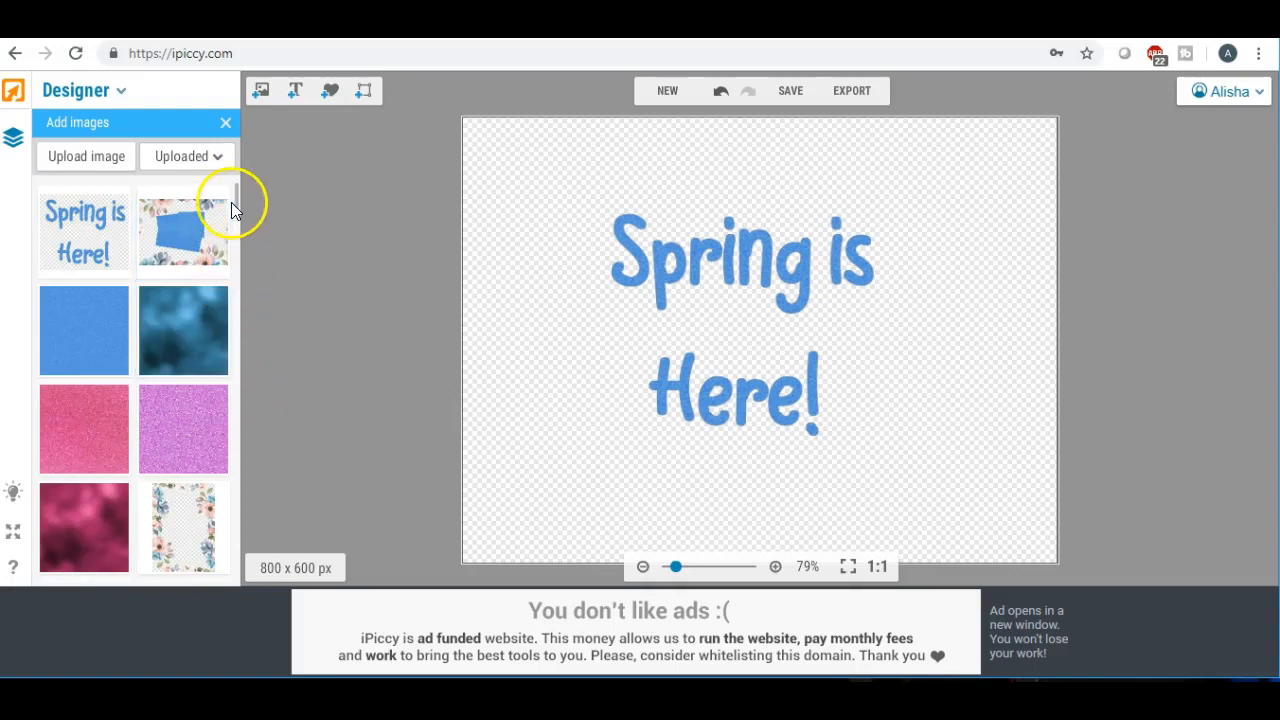
scroll(238, 196, down, 3)
scroll(238, 197, up, 3)
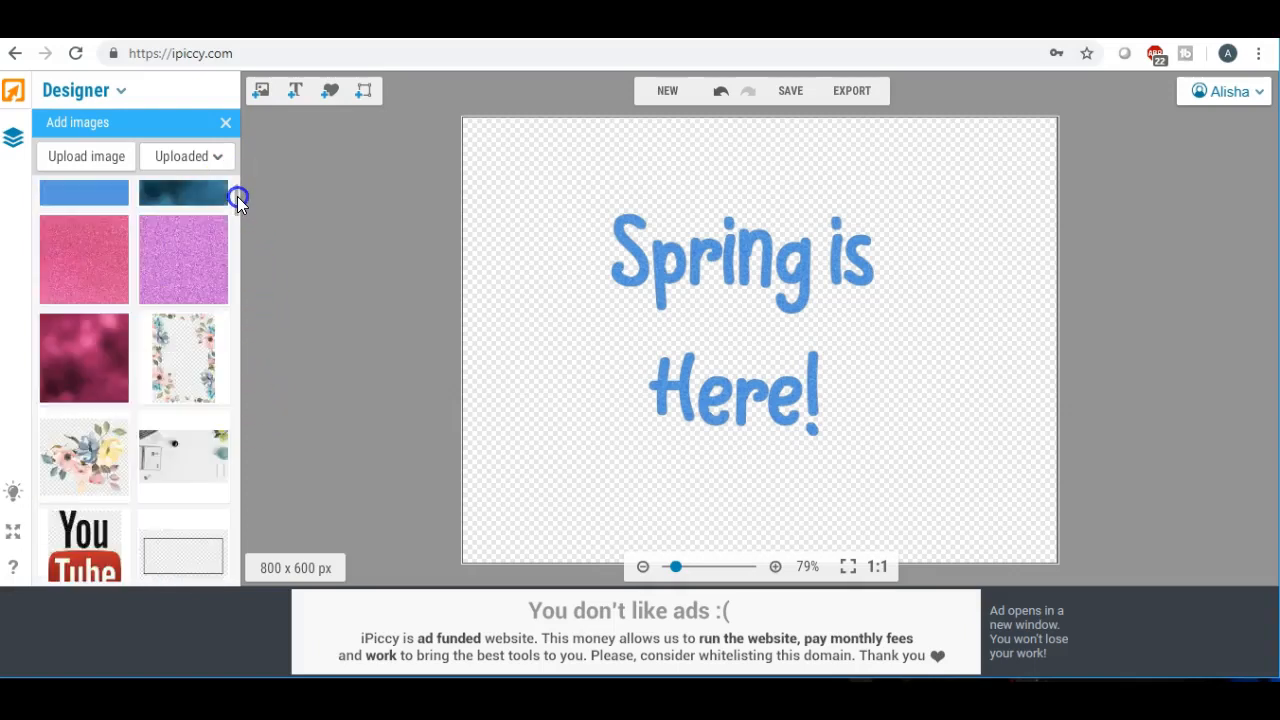
scroll(237, 197, down, 3)
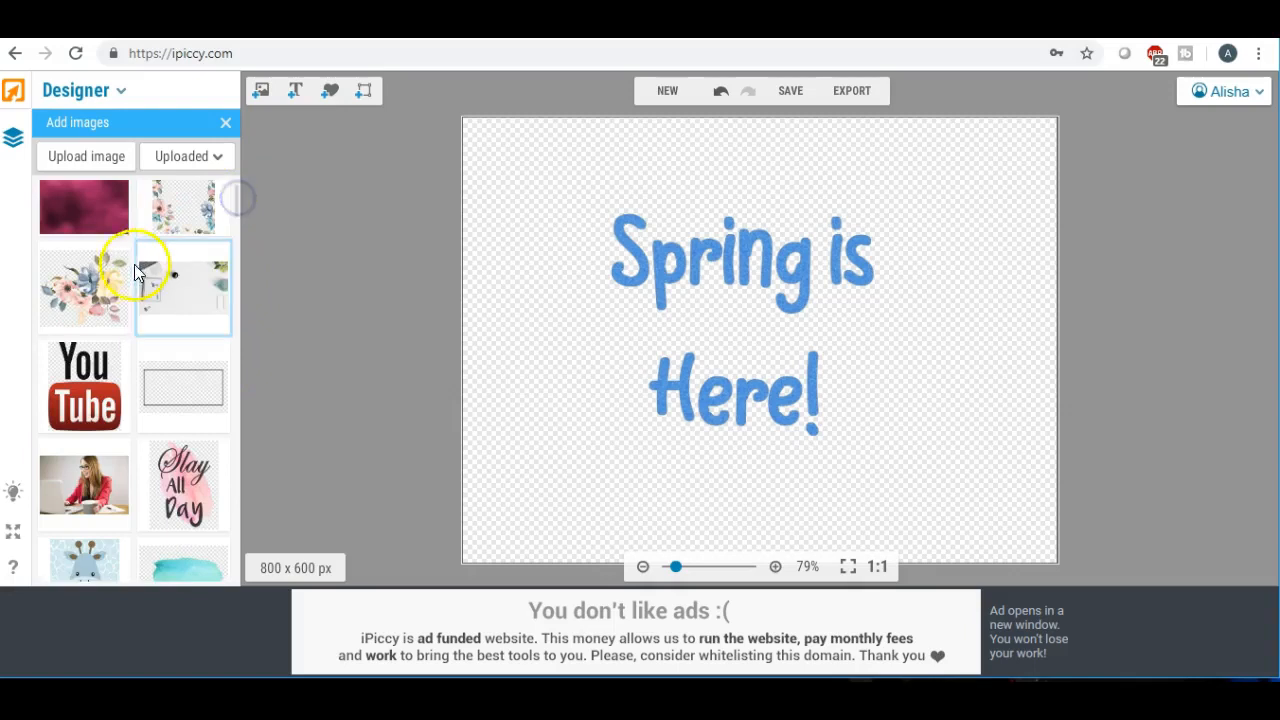
drag(95, 285, 543, 308)
drag(532, 226, 606, 380)
drag(535, 323, 551, 197)
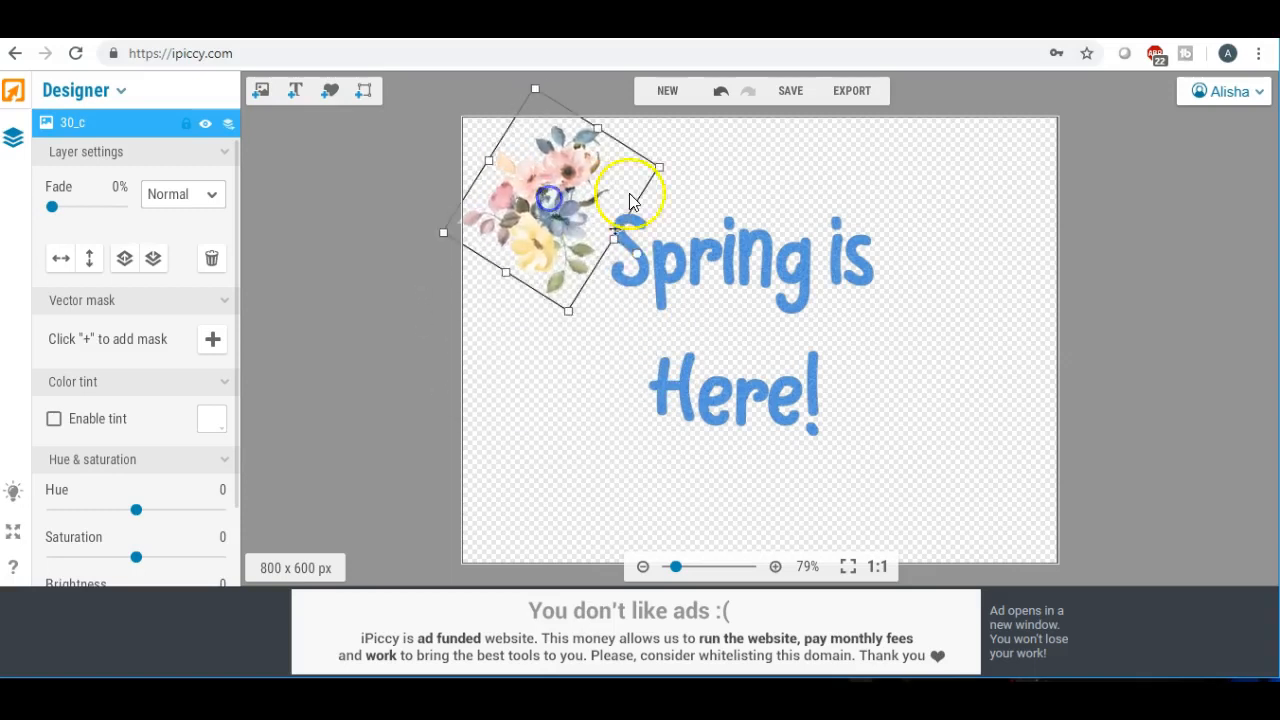
Step: Adjust the bouquet's rotation, shrink it slightly and position it just left of the word "Here!"
drag(640, 260, 617, 276)
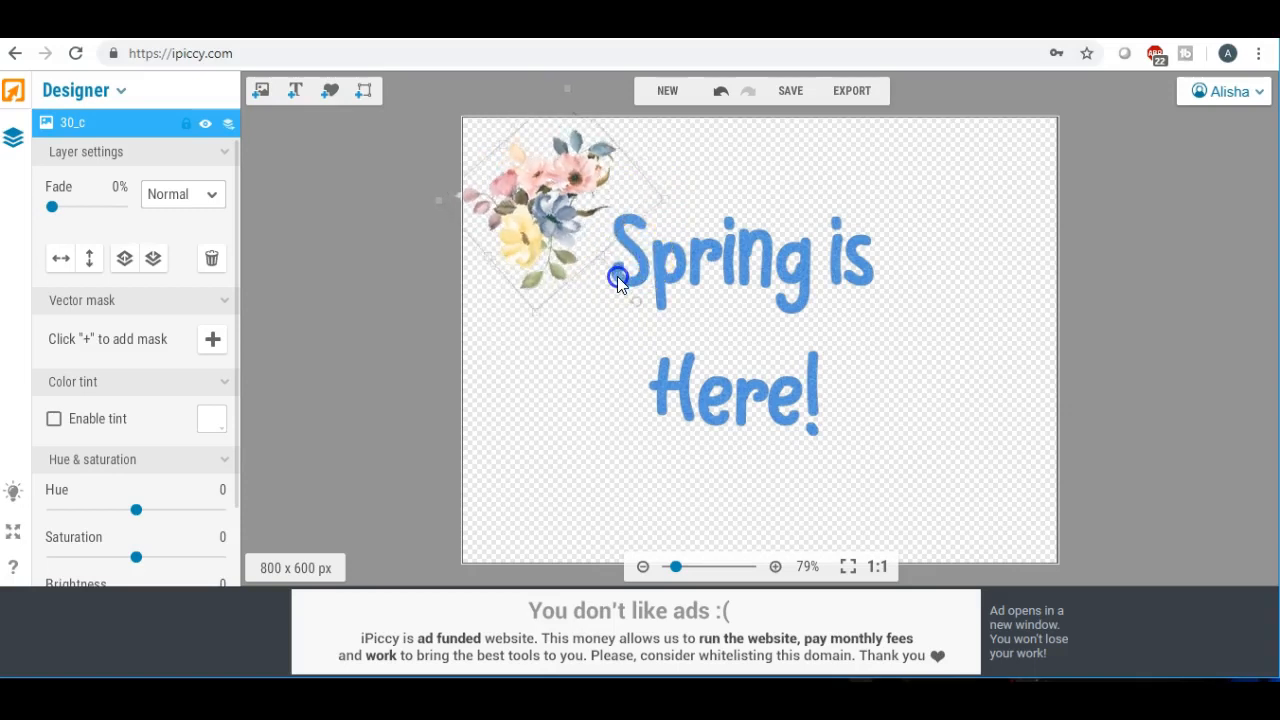
drag(563, 177, 553, 221)
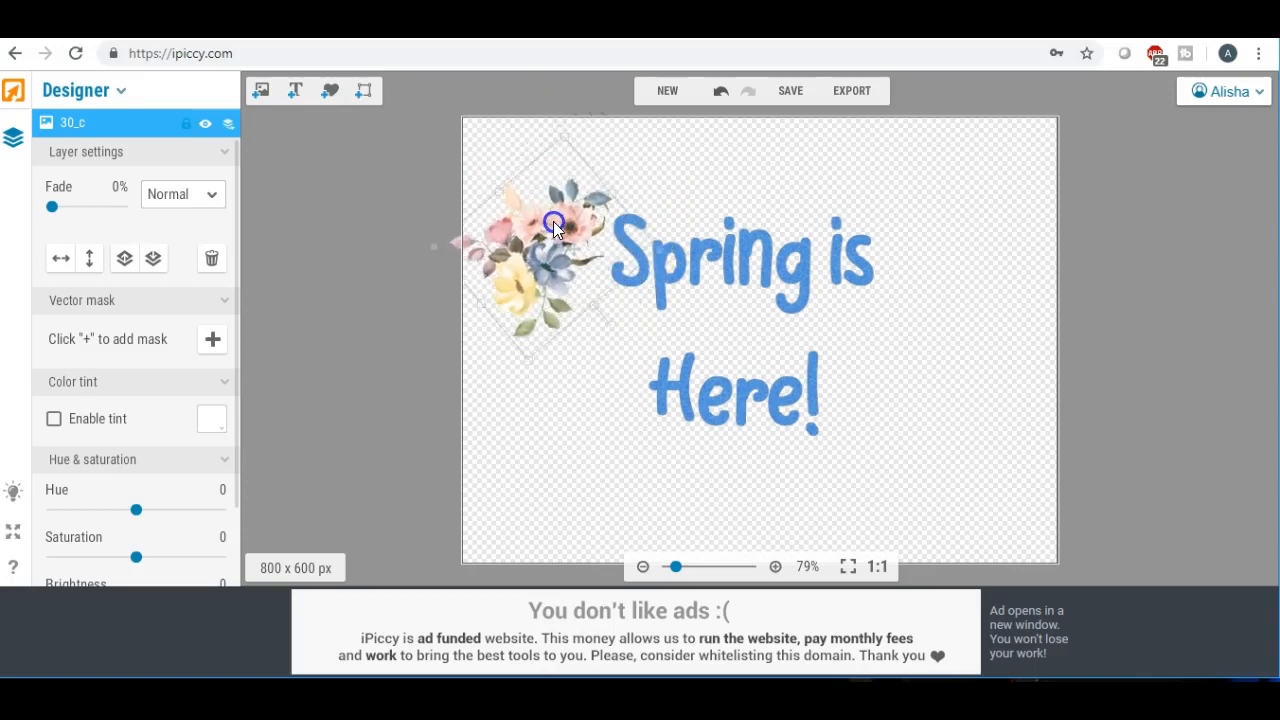
drag(614, 328, 628, 303)
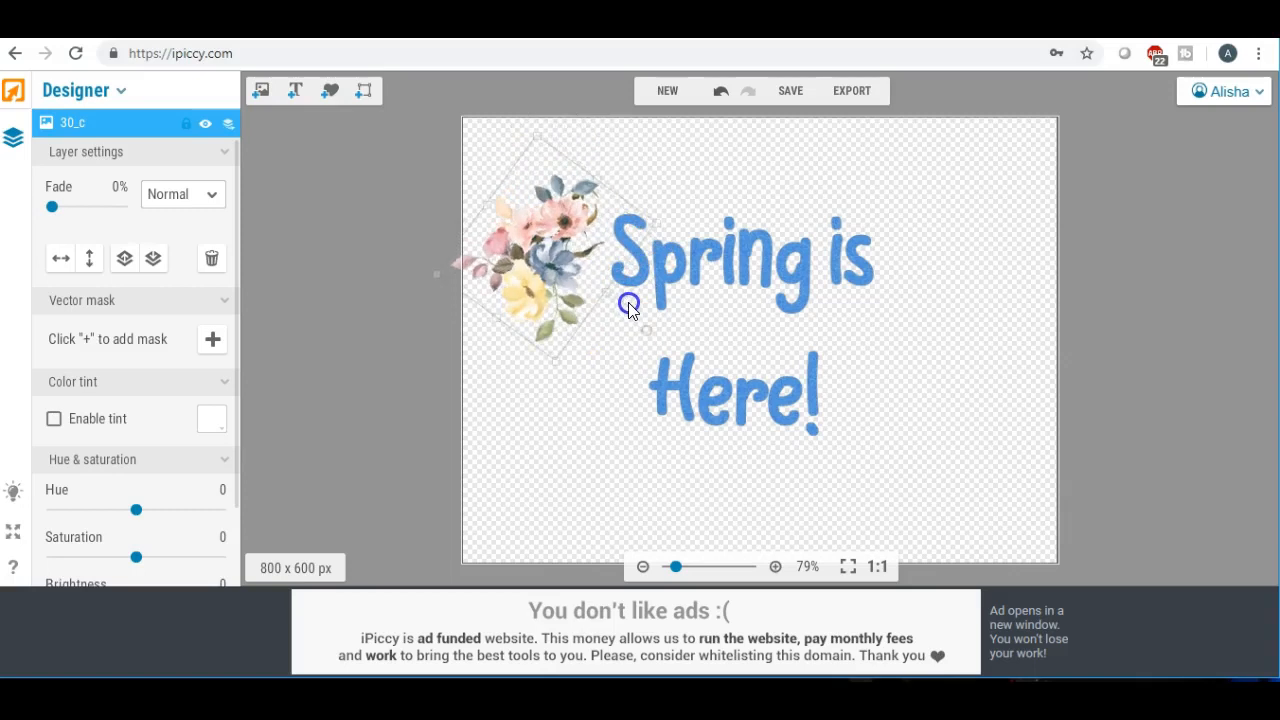
drag(554, 228, 595, 345)
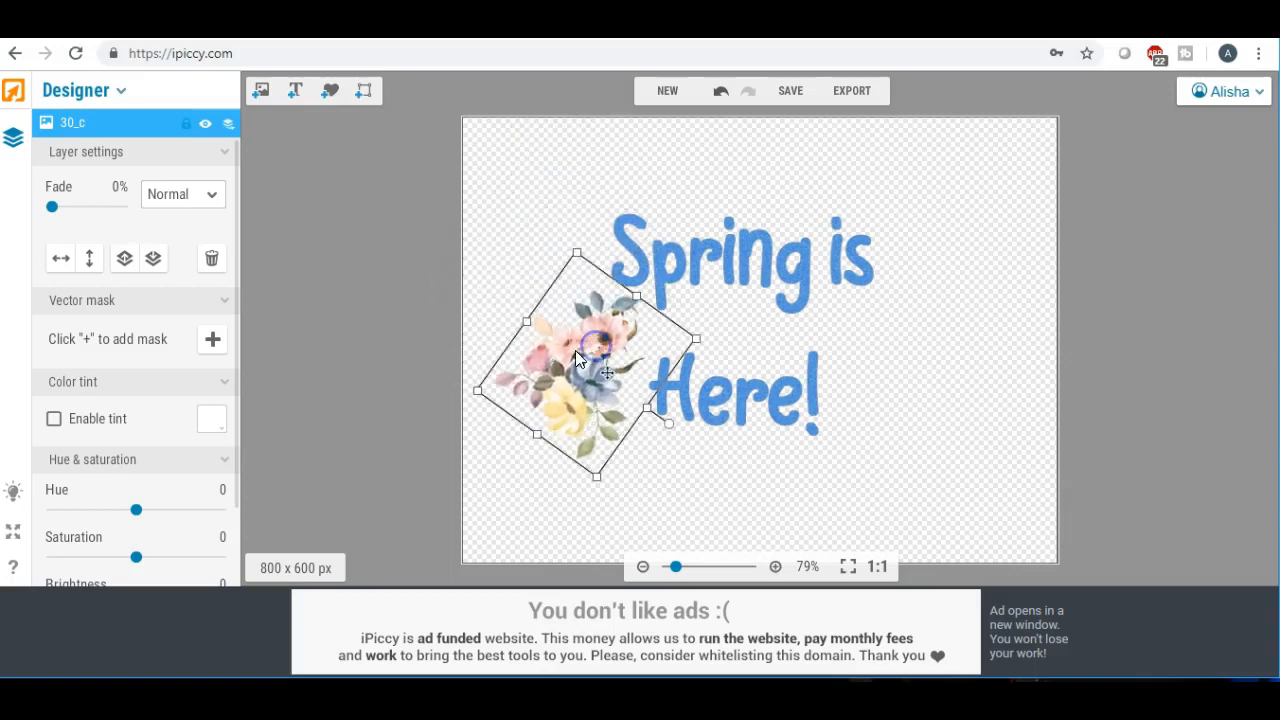
drag(486, 386, 524, 374)
drag(598, 339, 584, 331)
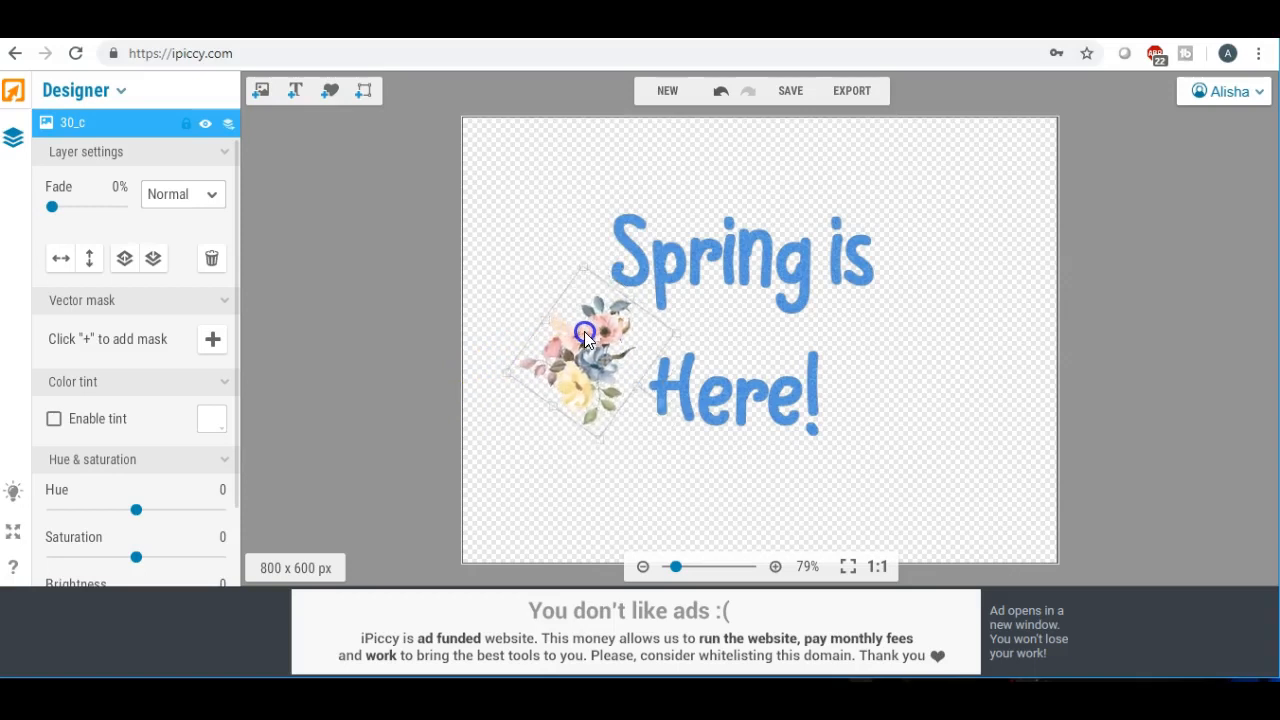
Step: Duplicate the bouquet layer, move the copy to the right of "Here!" and rotate it about half a turn
right_click(593, 337)
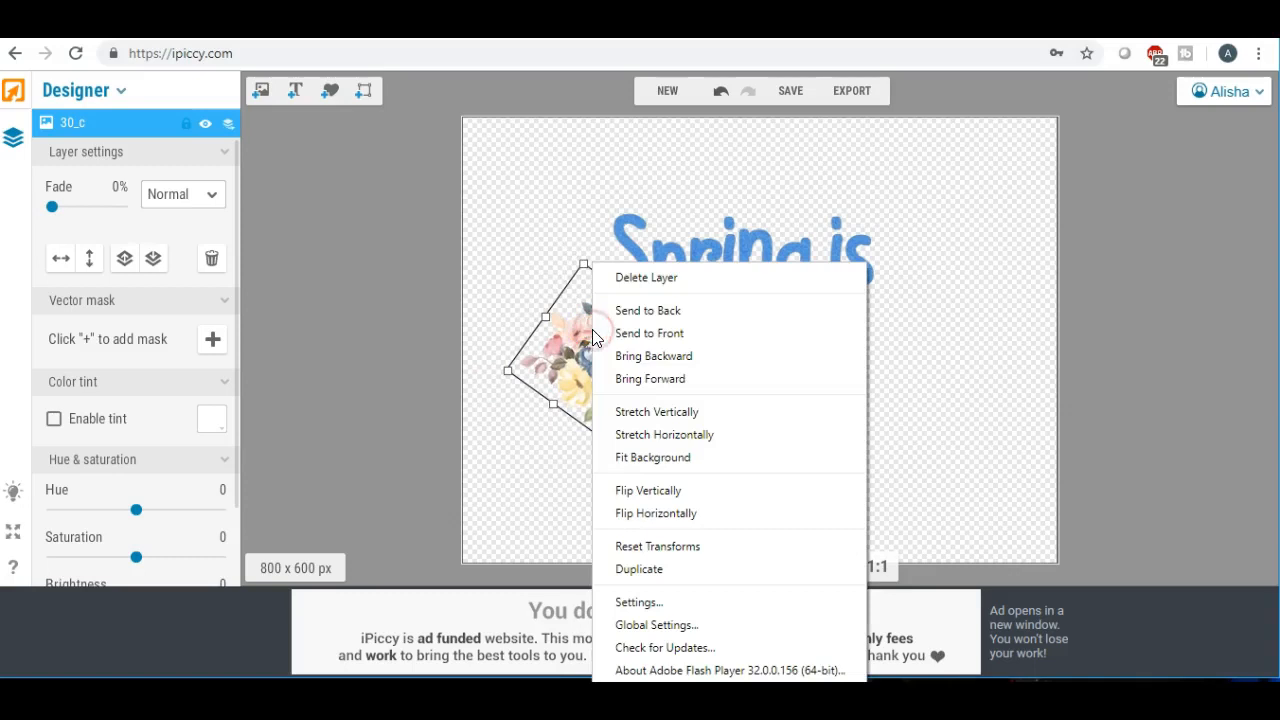
click(630, 569)
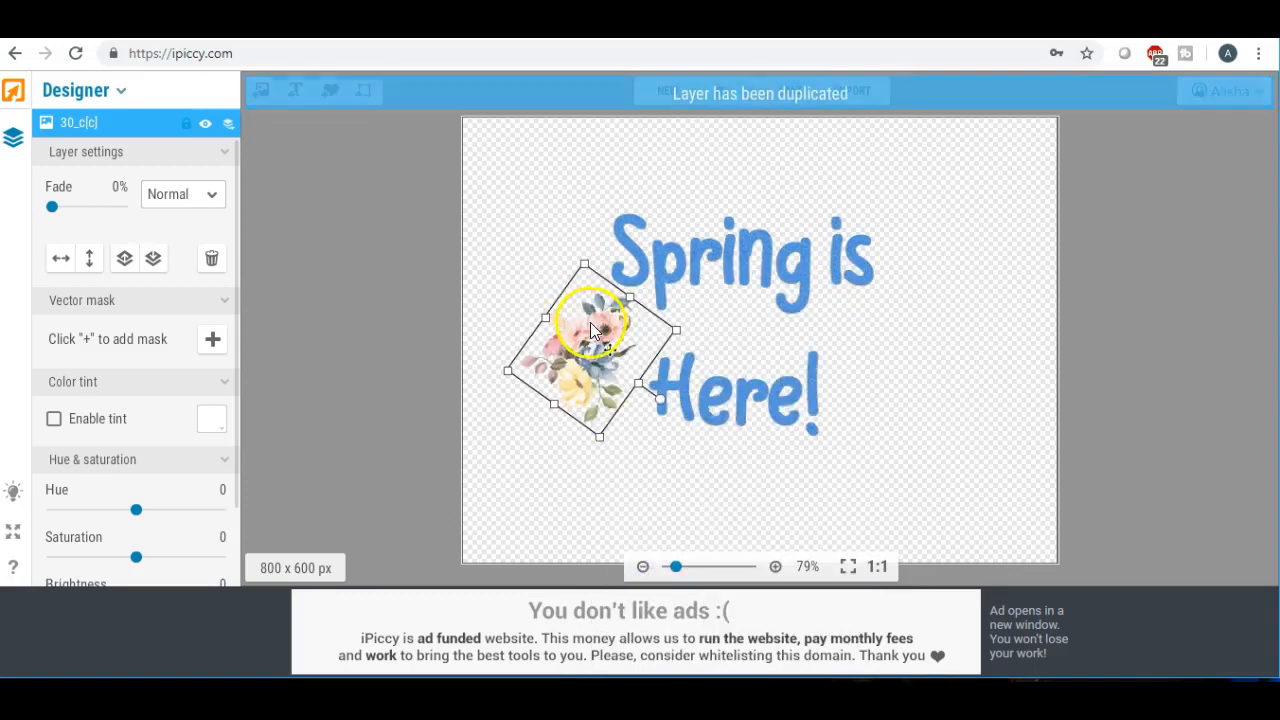
drag(593, 338, 943, 327)
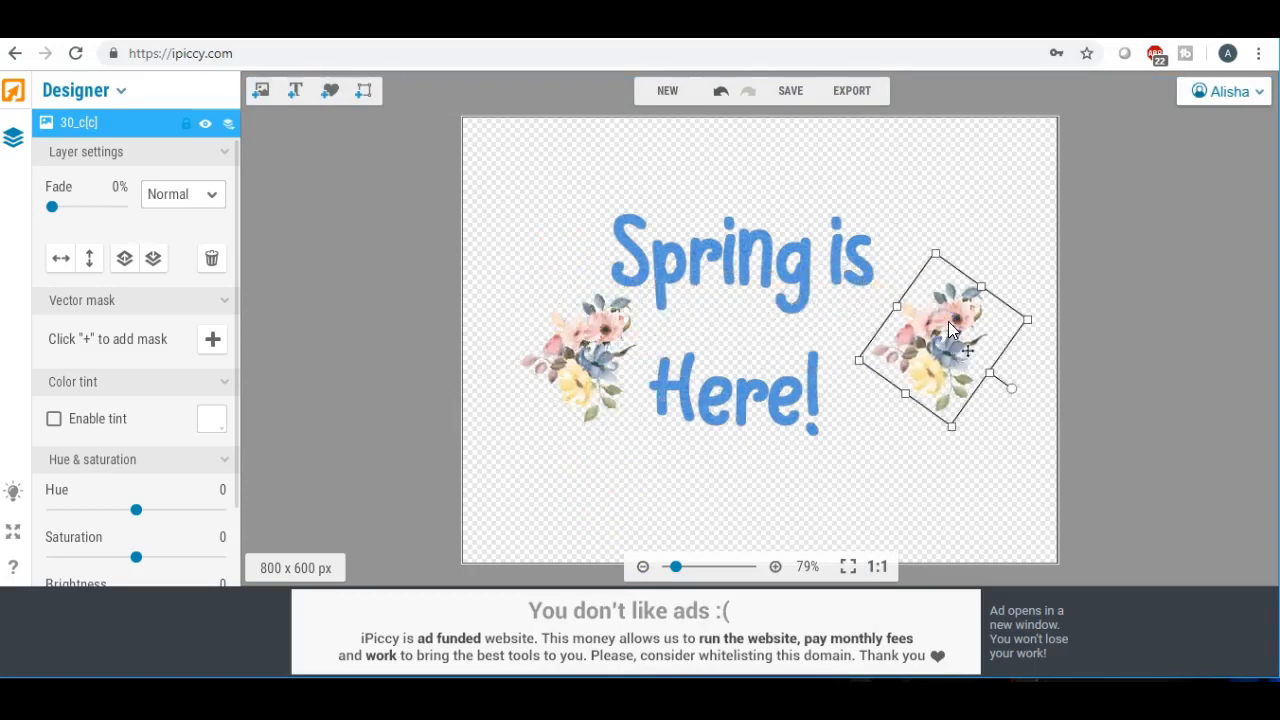
drag(1014, 383, 863, 286)
drag(955, 326, 899, 339)
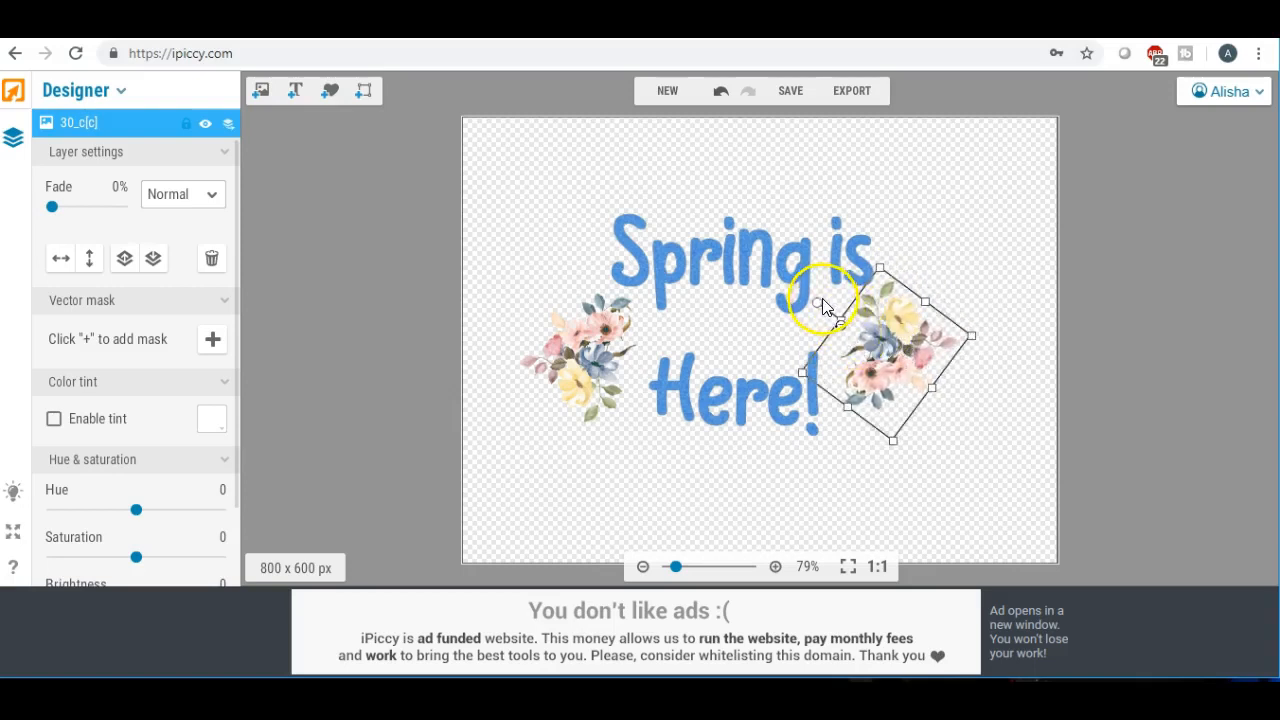
Step: Fine-tune the rotation and position of the right-hand bouquet beside the text, and deselect it
click(829, 291)
drag(830, 288, 836, 285)
drag(887, 325, 884, 318)
click(962, 462)
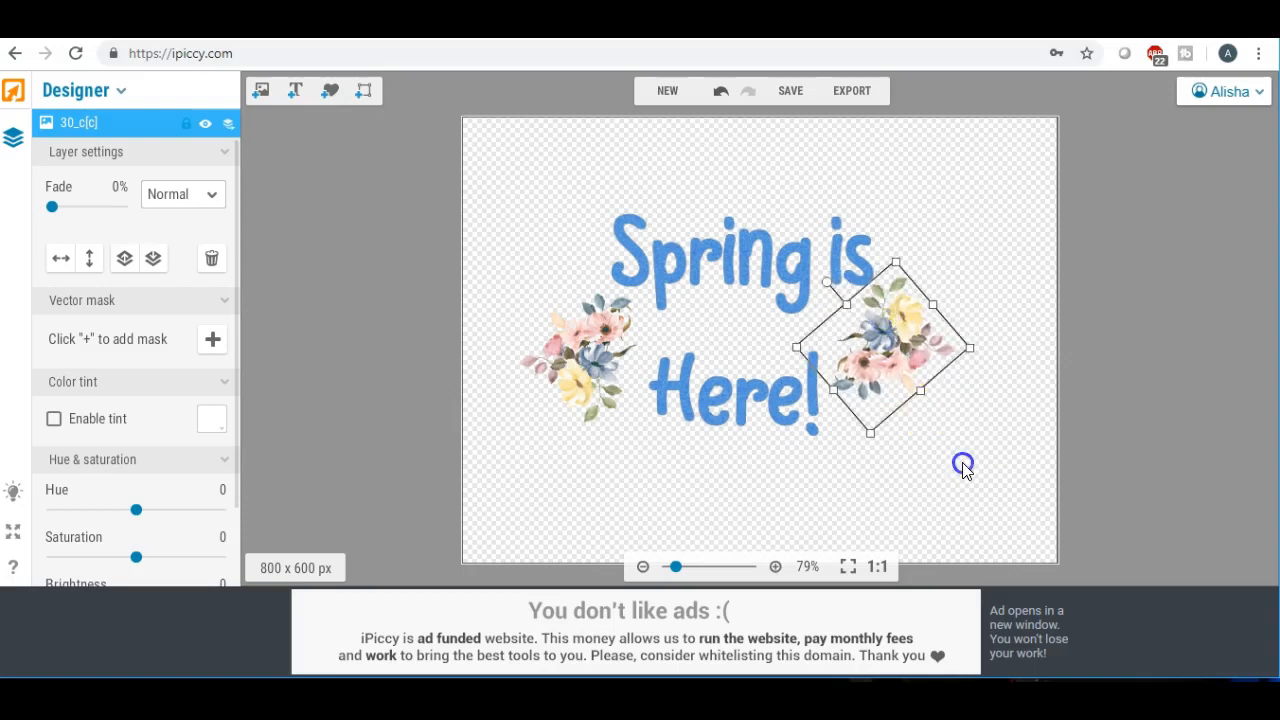
click(926, 345)
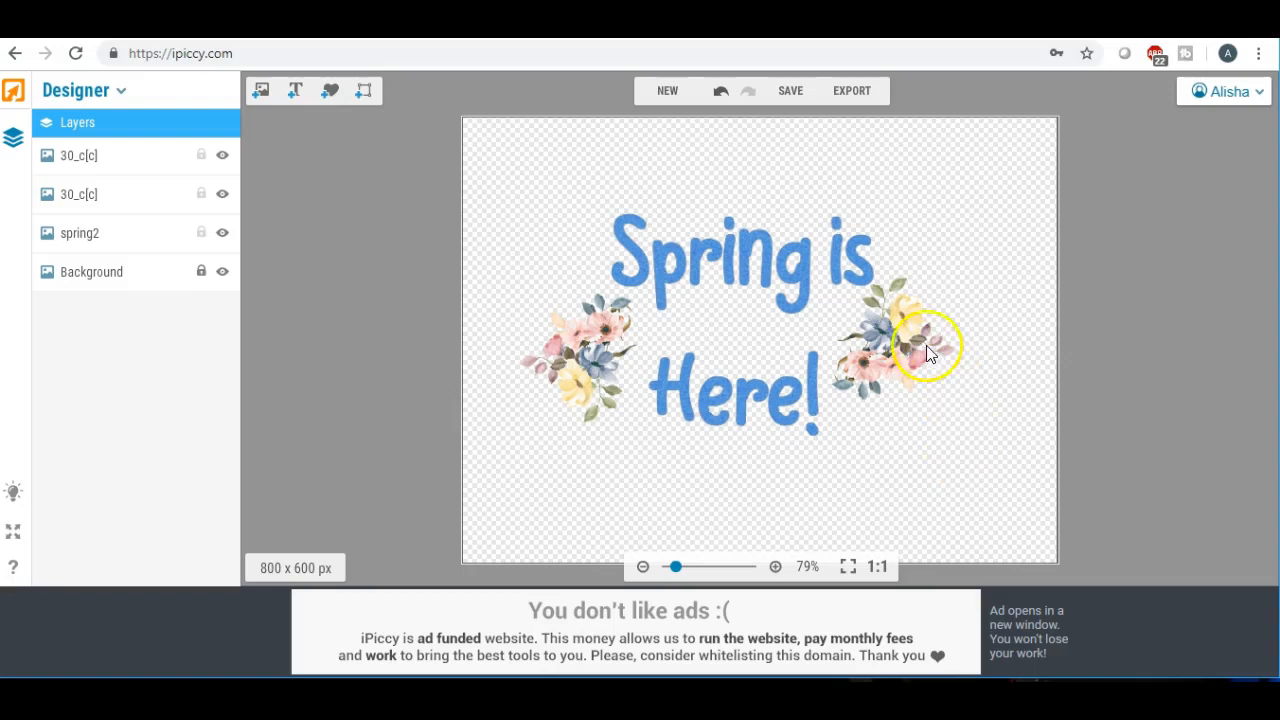
Step: Save the design to the Desktop as spring3 in PNG format and return to the Designer
click(790, 91)
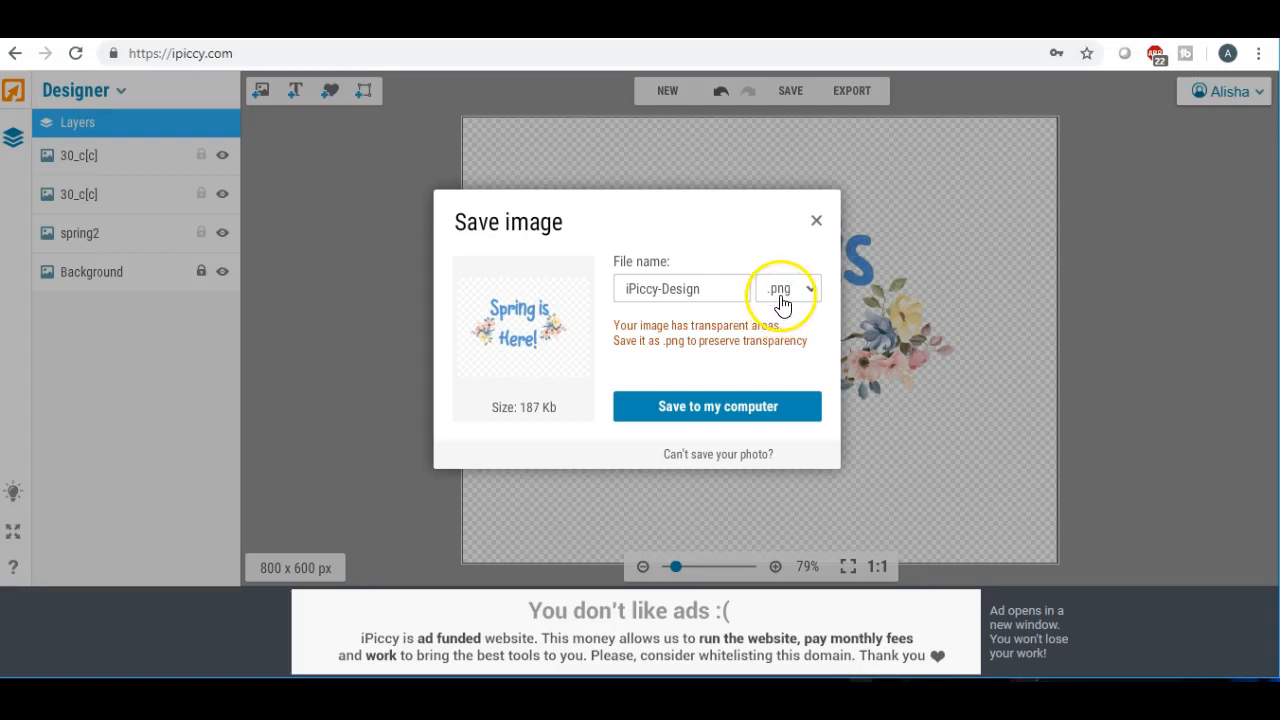
click(780, 300)
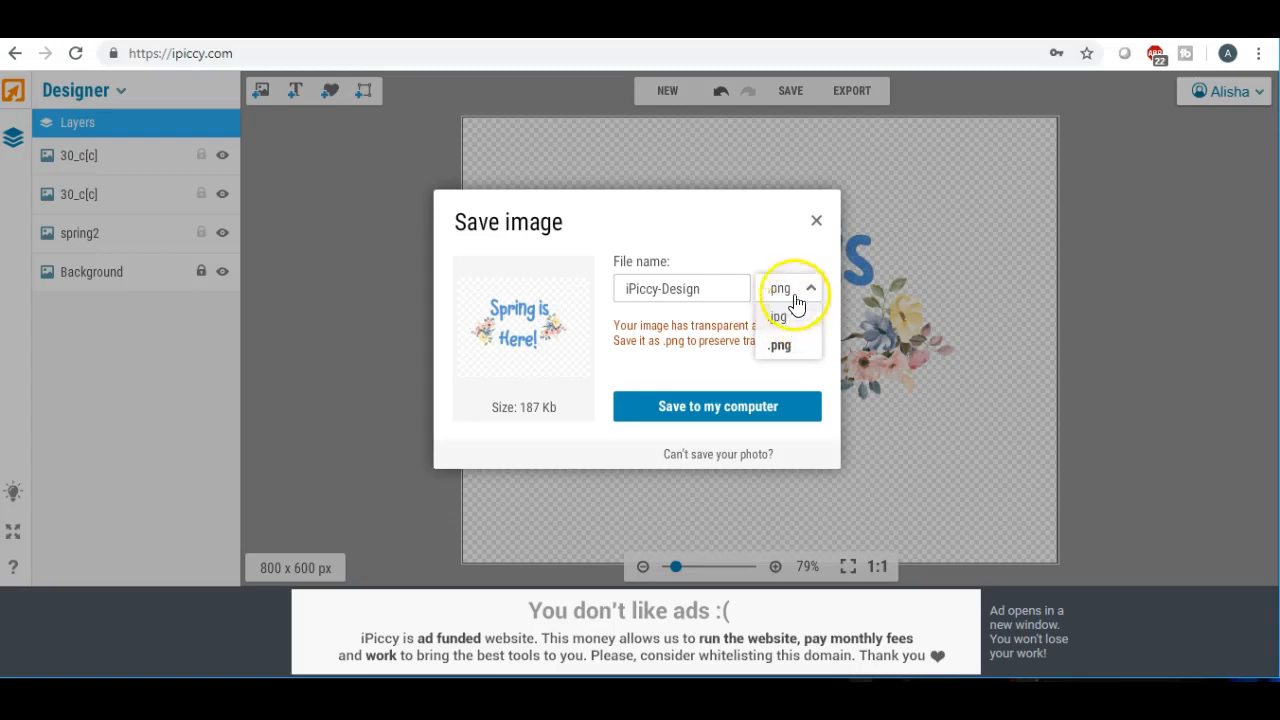
click(754, 248)
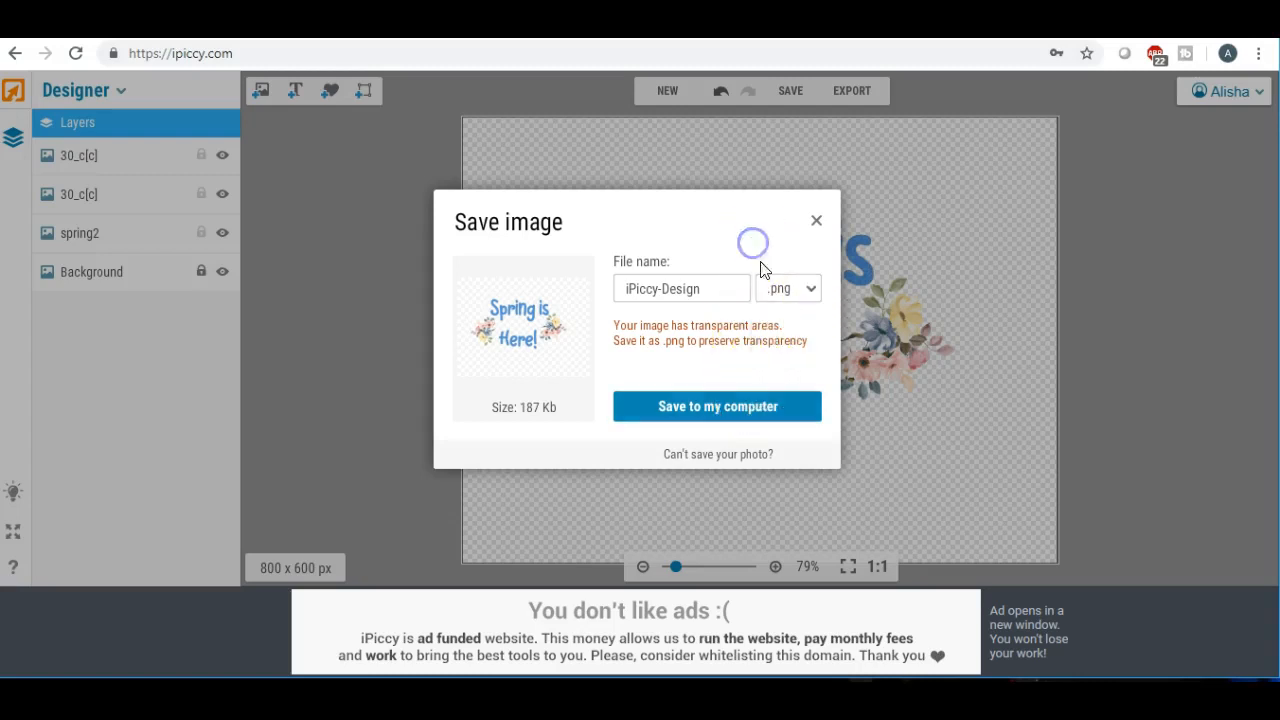
click(731, 403)
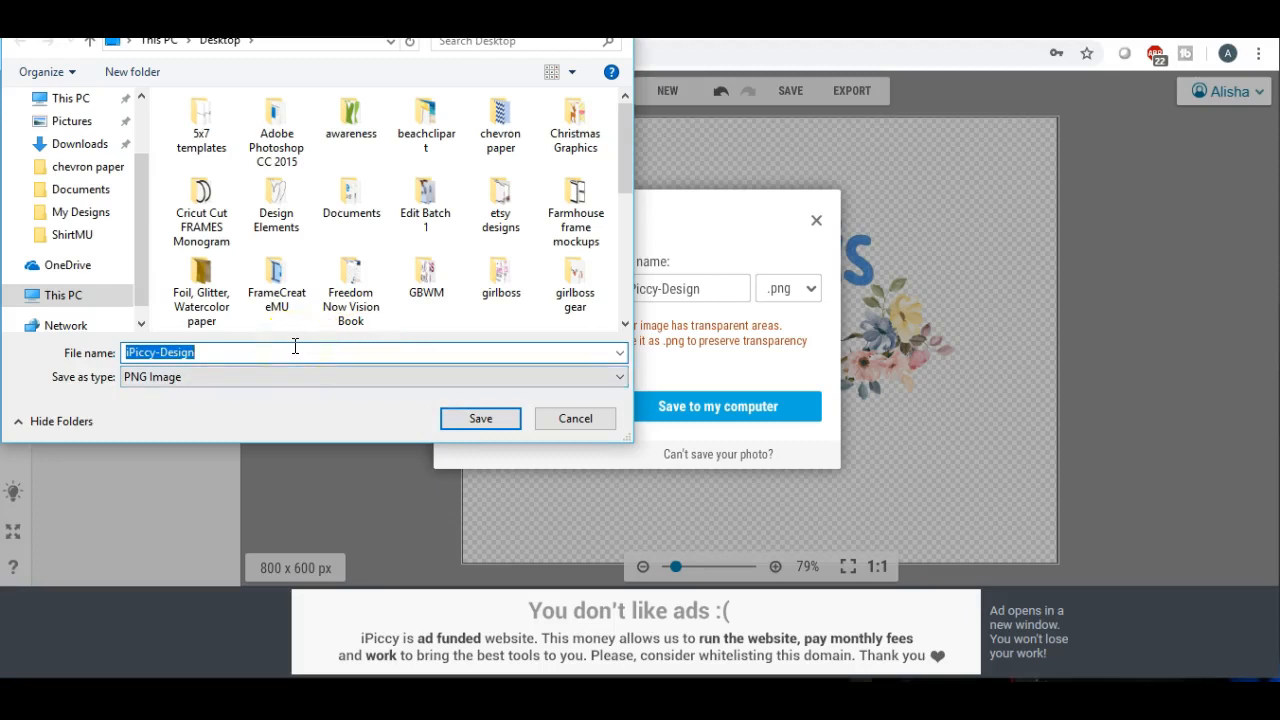
text(spring3)
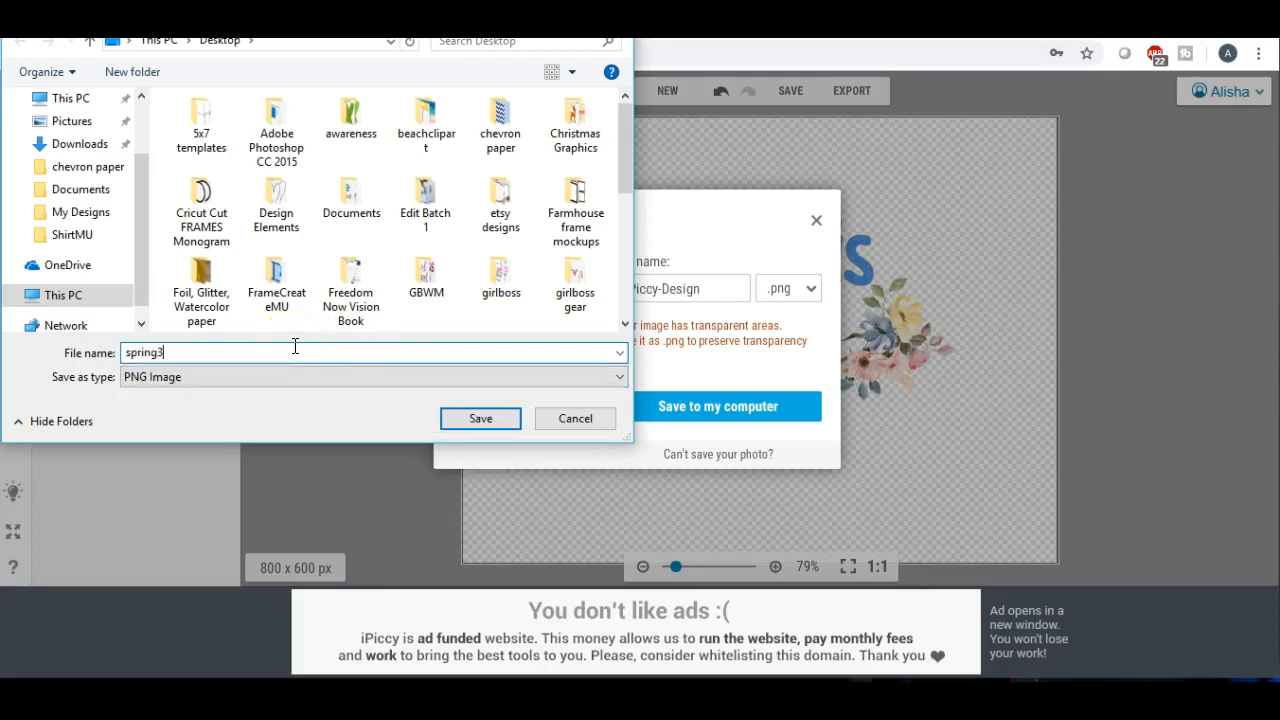
click(466, 418)
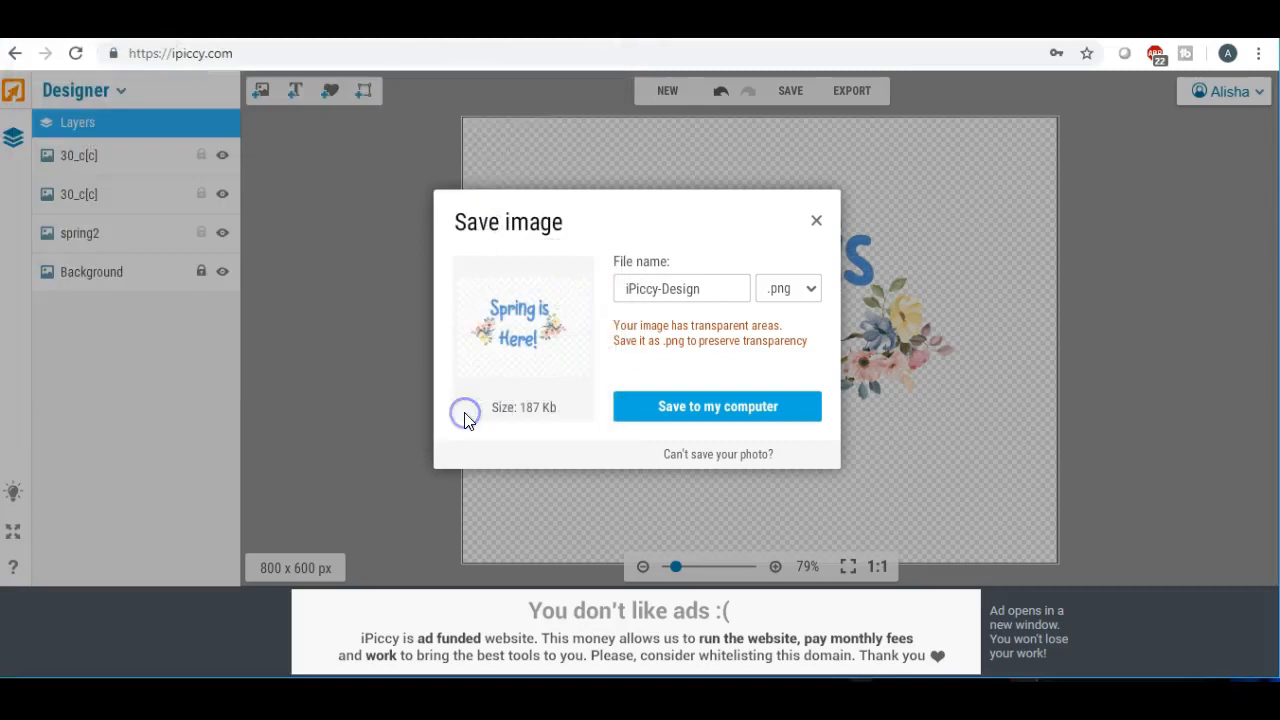
click(610, 575)
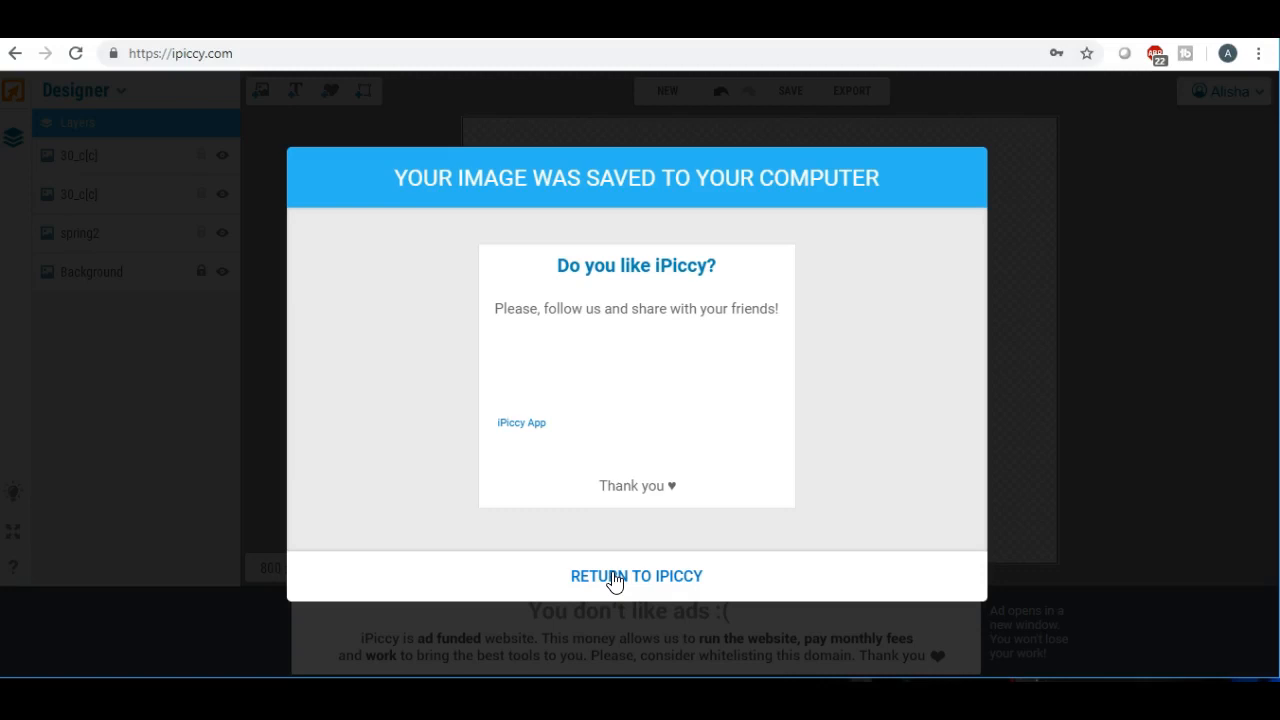
click(614, 578)
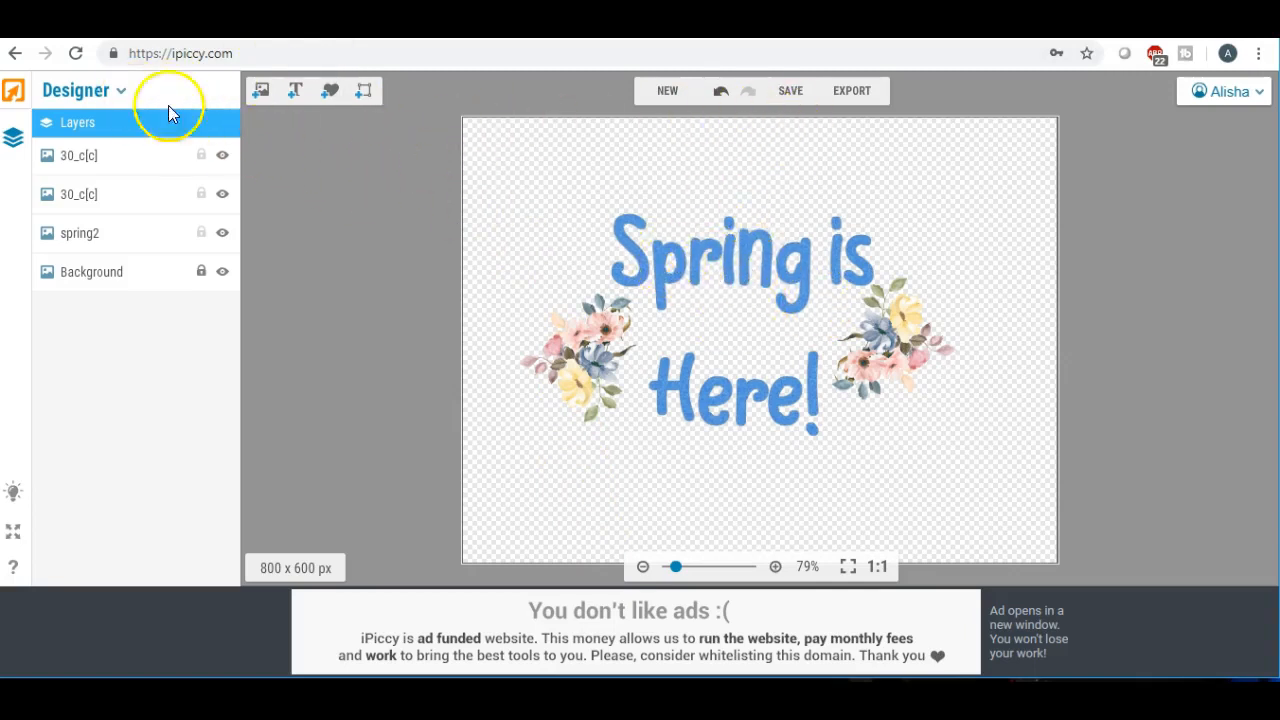
Step: Discard the current design and create a new white canvas of 1000 x 768 px
click(663, 92)
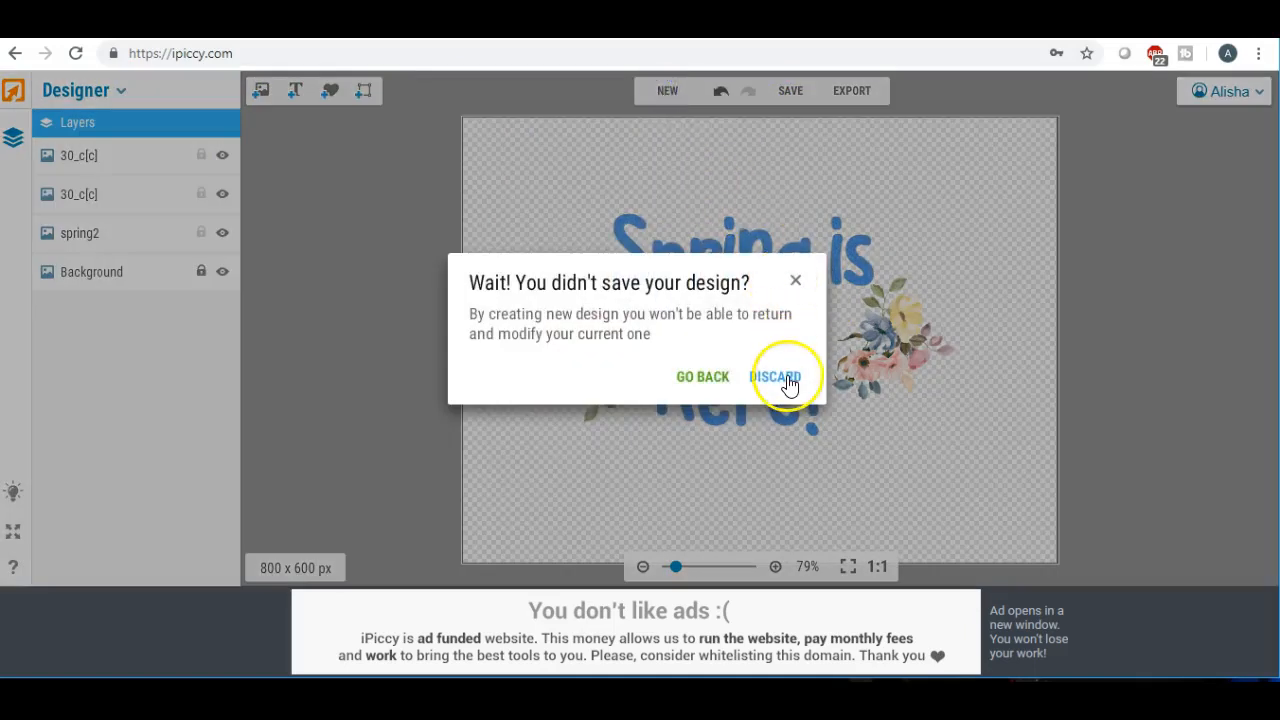
click(788, 380)
click(706, 266)
key(ctrl+a)
text(1000)
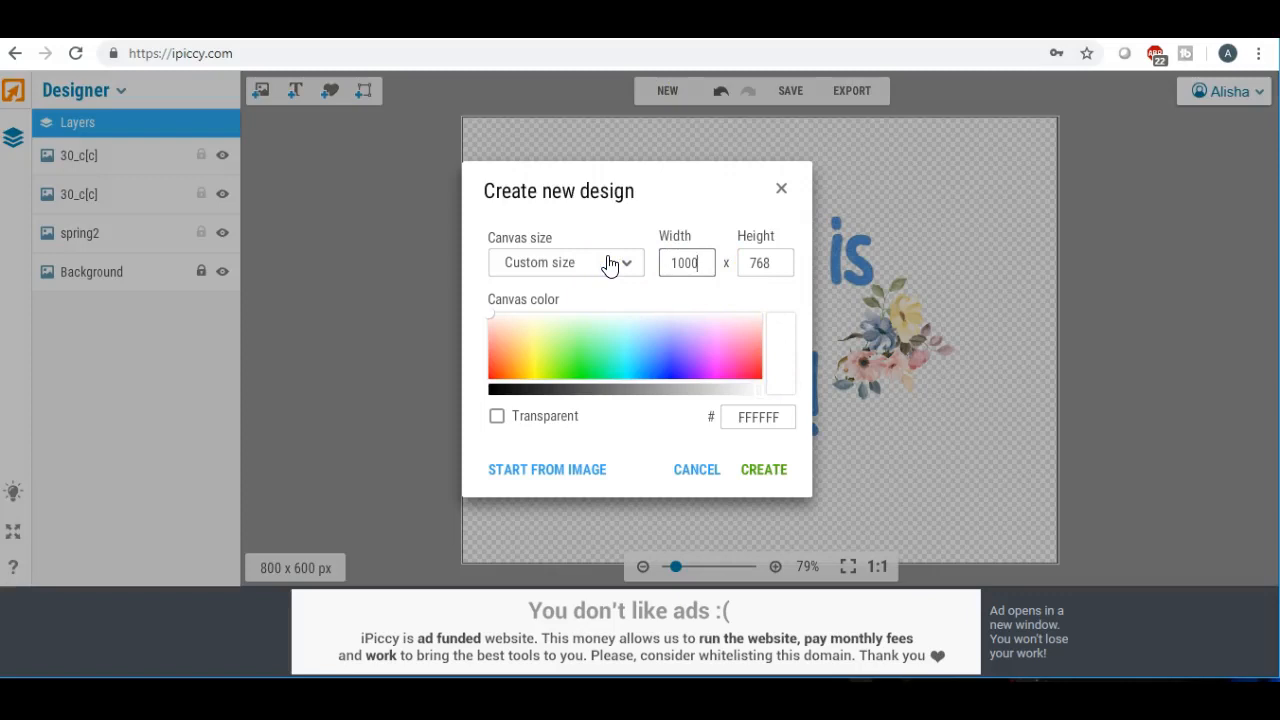
click(766, 474)
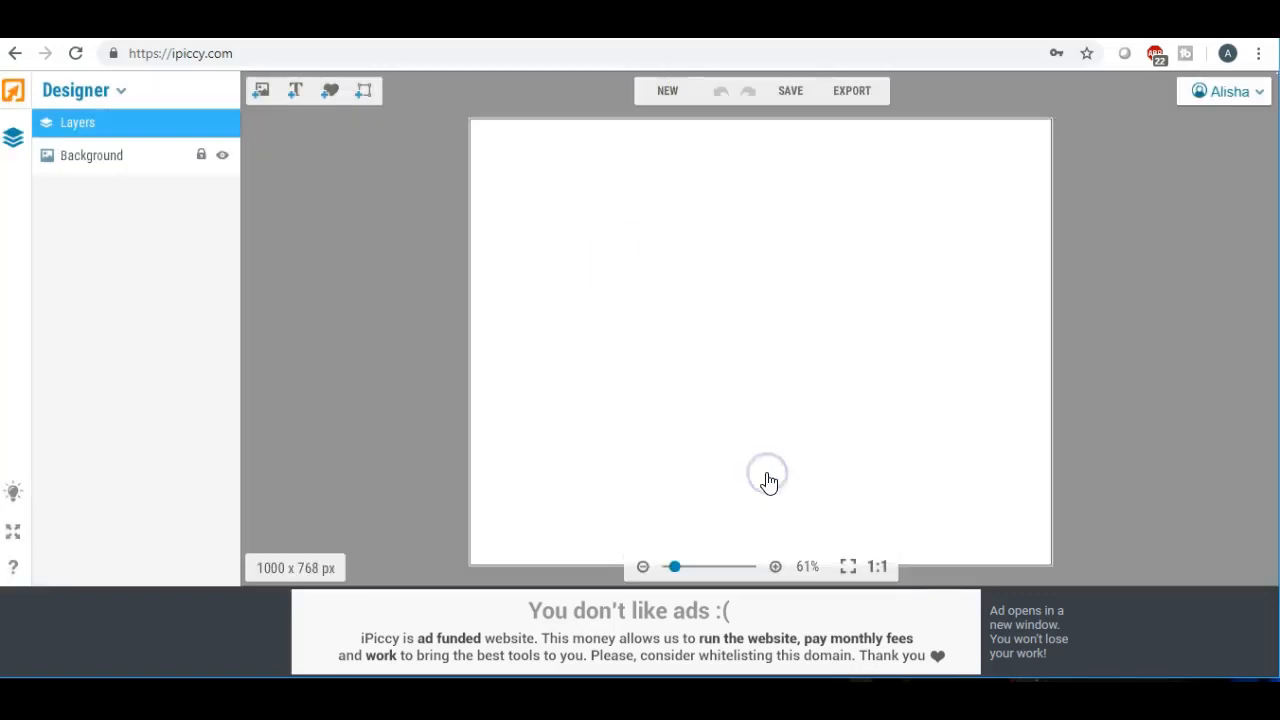
Step: Create a new design with a 1000 x 768 px canvas in light purple
click(667, 91)
drag(702, 263, 597, 258)
text(1000)
click(706, 330)
drag(706, 327, 683, 326)
click(771, 481)
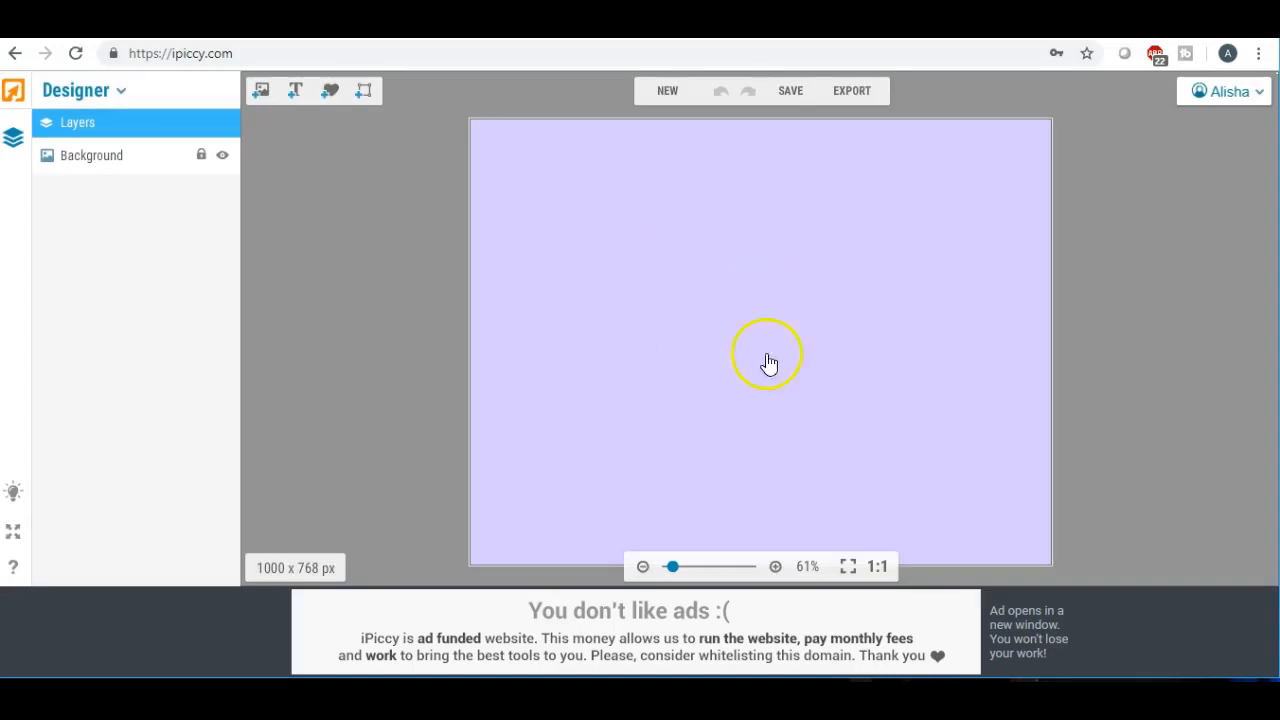
Step: Upload the spring3 picture from the Desktop to the image library
click(261, 90)
click(92, 157)
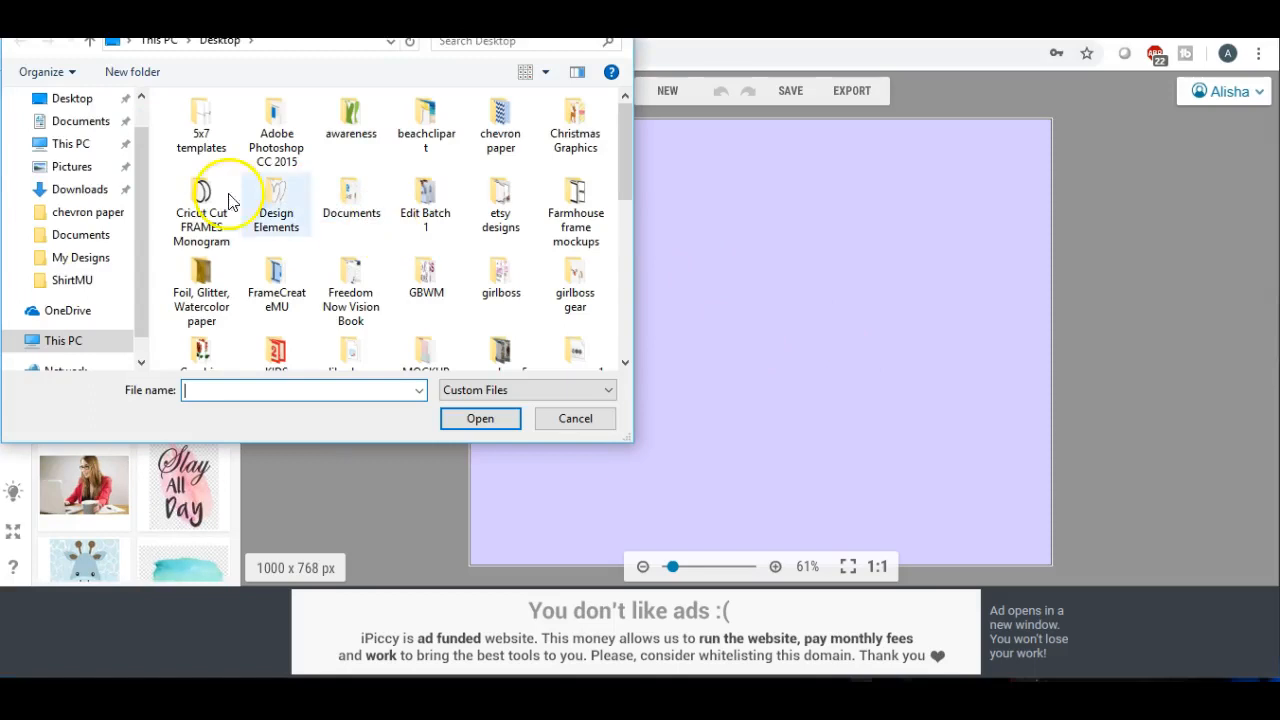
drag(631, 142, 611, 256)
scroll(611, 256, down, 1)
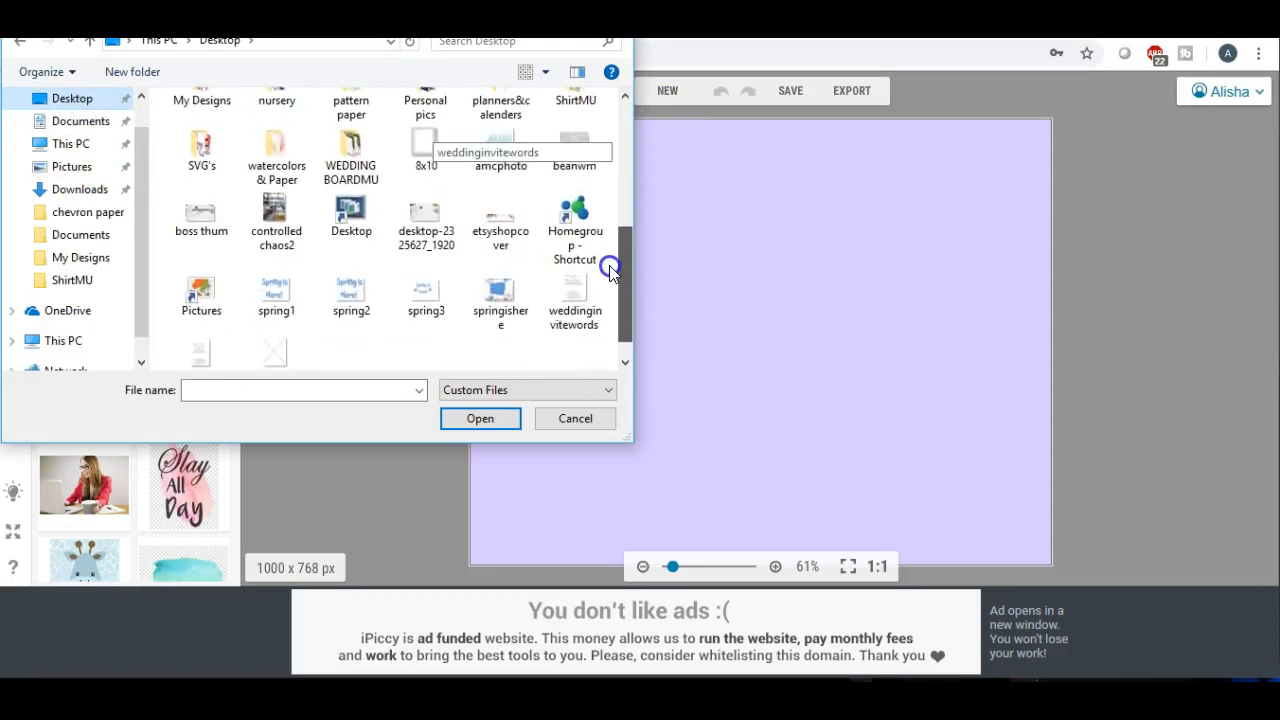
click(420, 290)
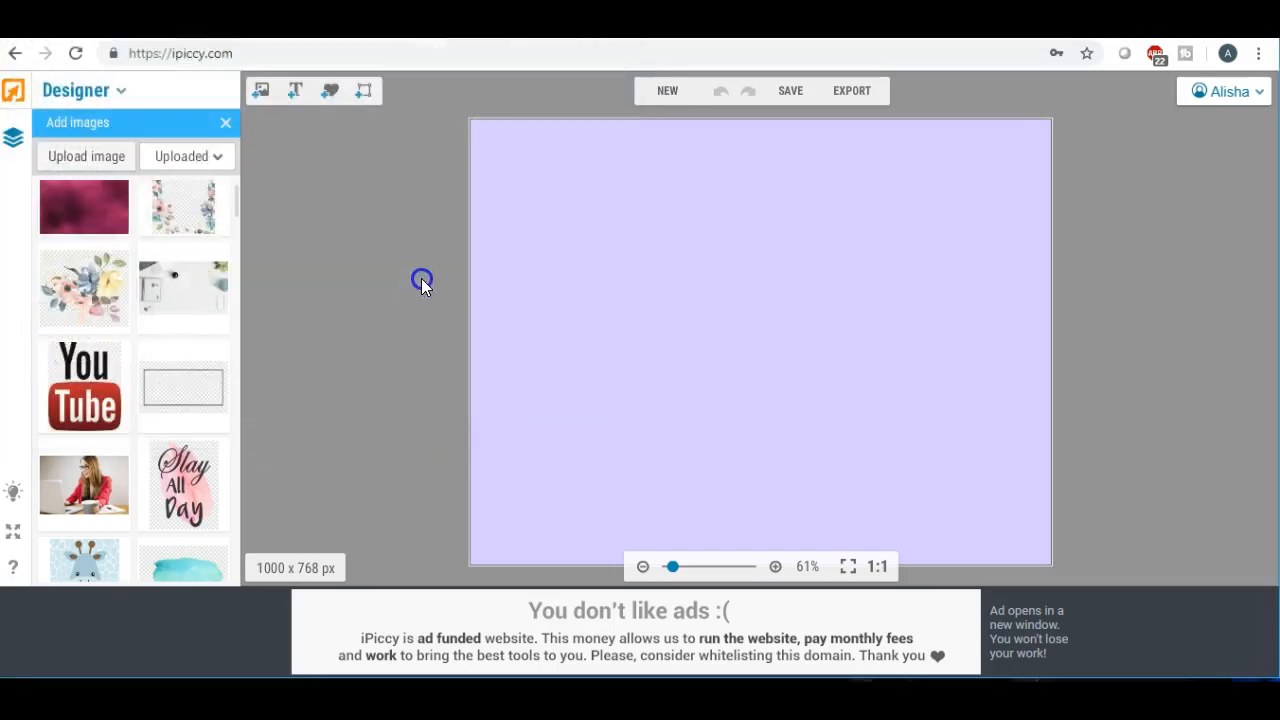
Step: Place the spring3 image on the purple canvas, enlarge it slightly beyond the canvas edges, center the text and deselect it
drag(98, 228, 609, 282)
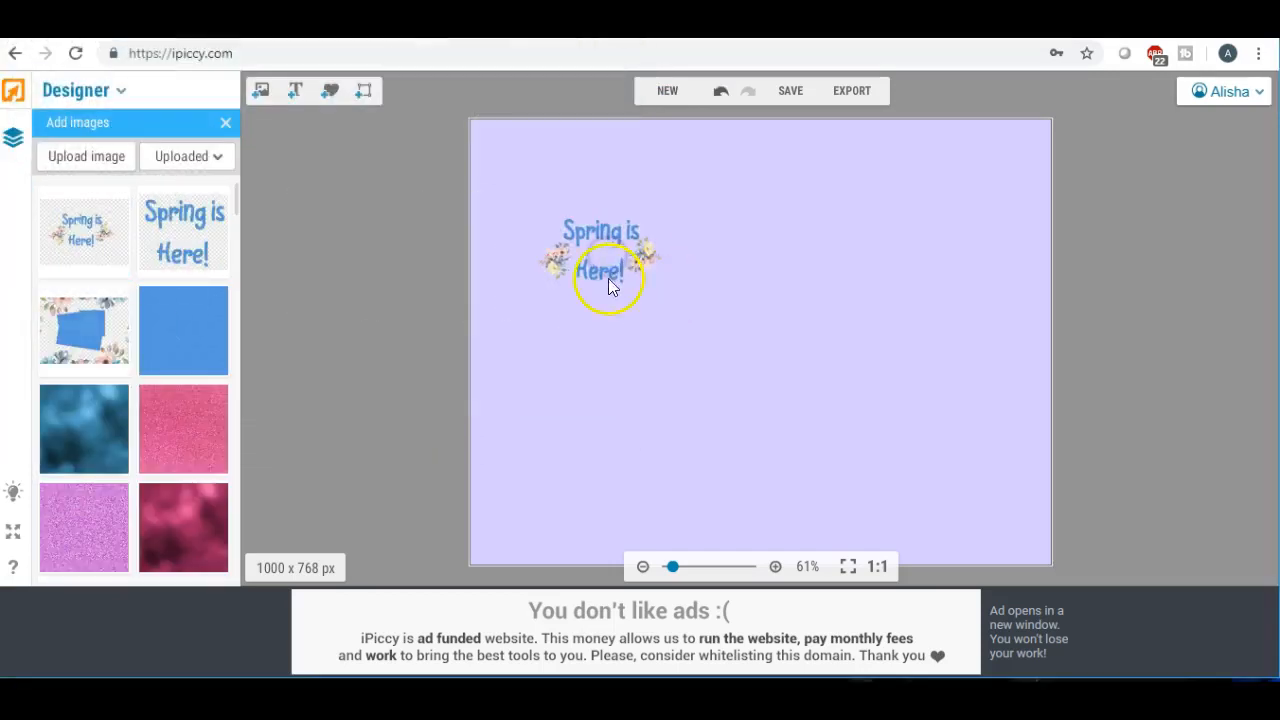
drag(688, 318, 1240, 551)
drag(785, 358, 792, 305)
click(497, 545)
drag(497, 545, 345, 633)
drag(667, 344, 711, 313)
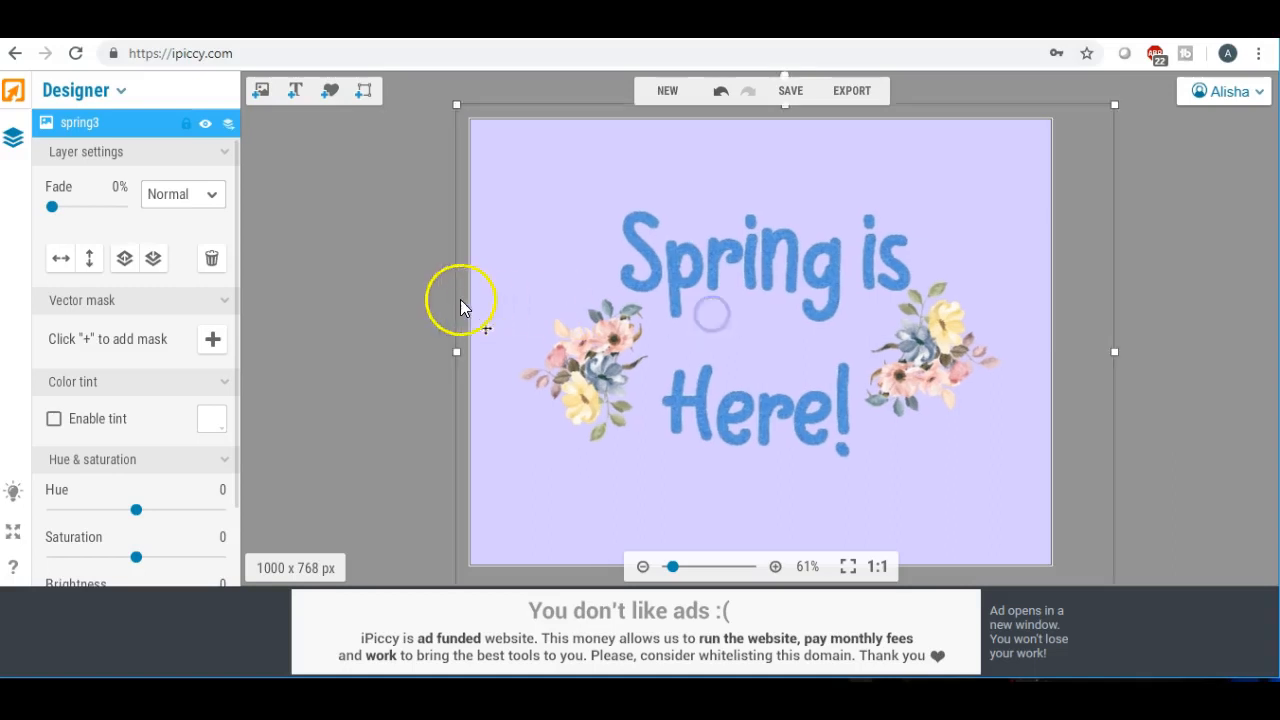
click(389, 300)
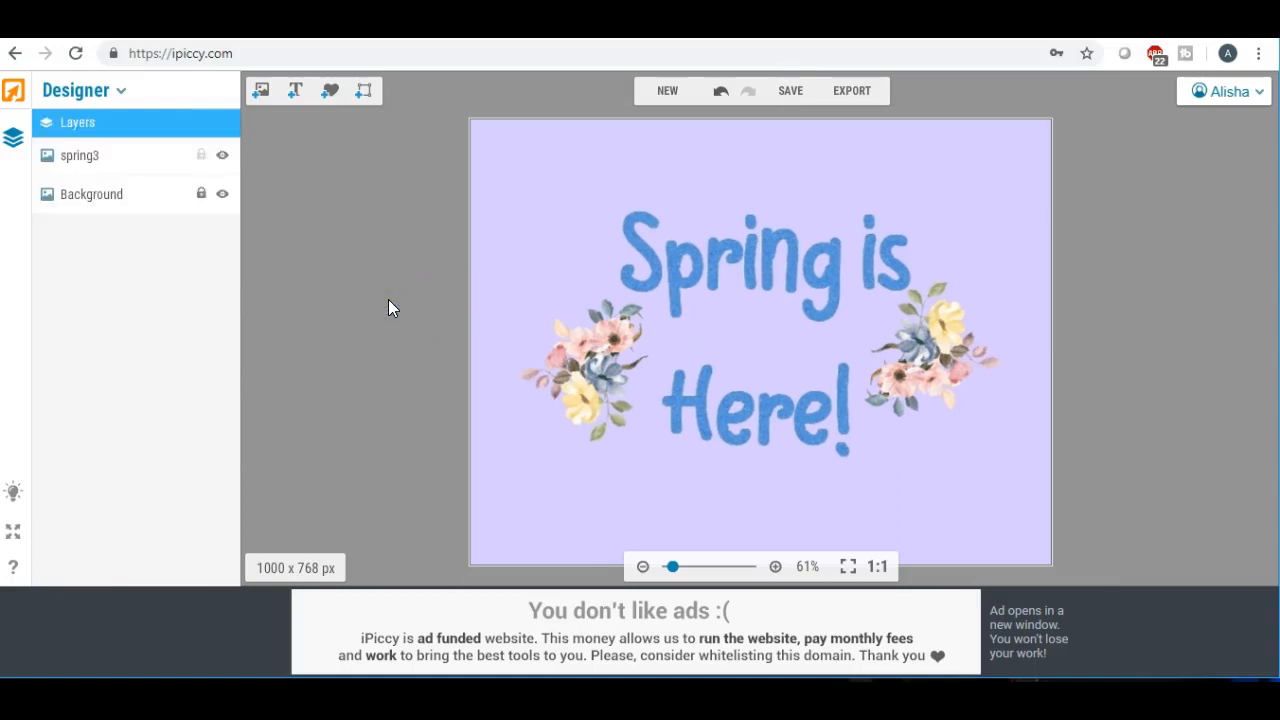